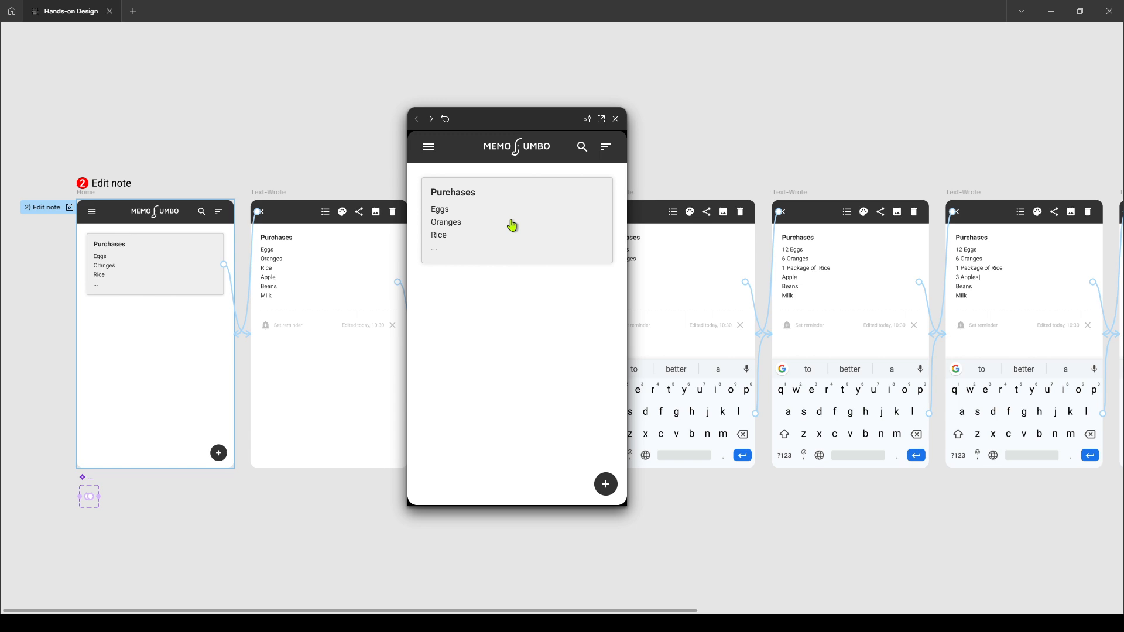
Play through the Edit note prototype from opening the Purchases note through every quantity edit back to the home screen, and close the preview
left_click(481, 310)
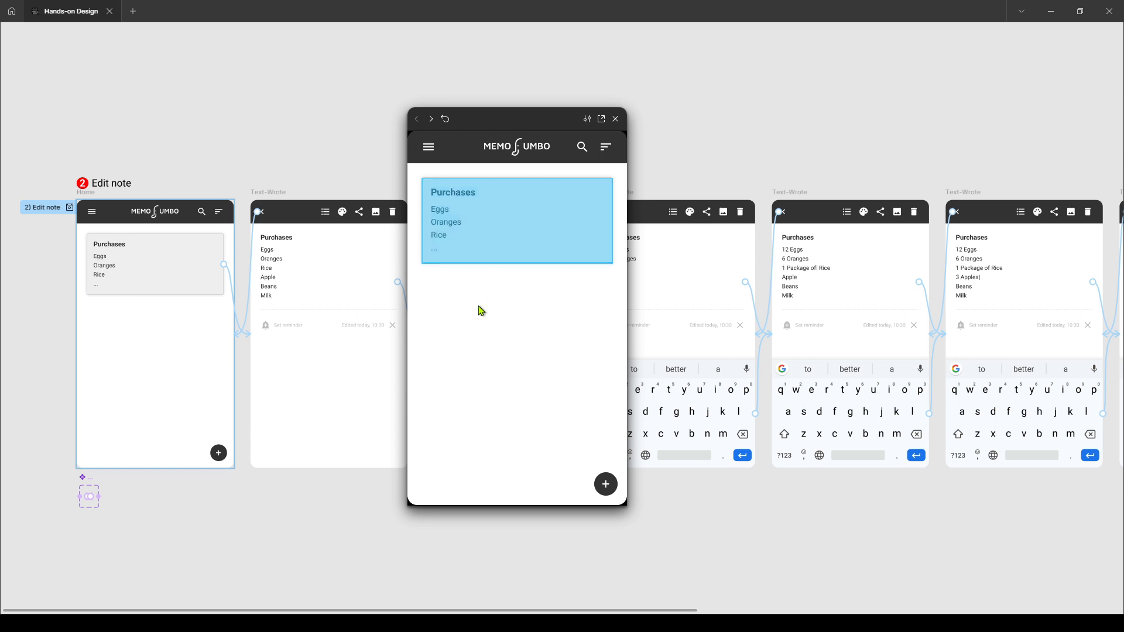
left_click(499, 222)
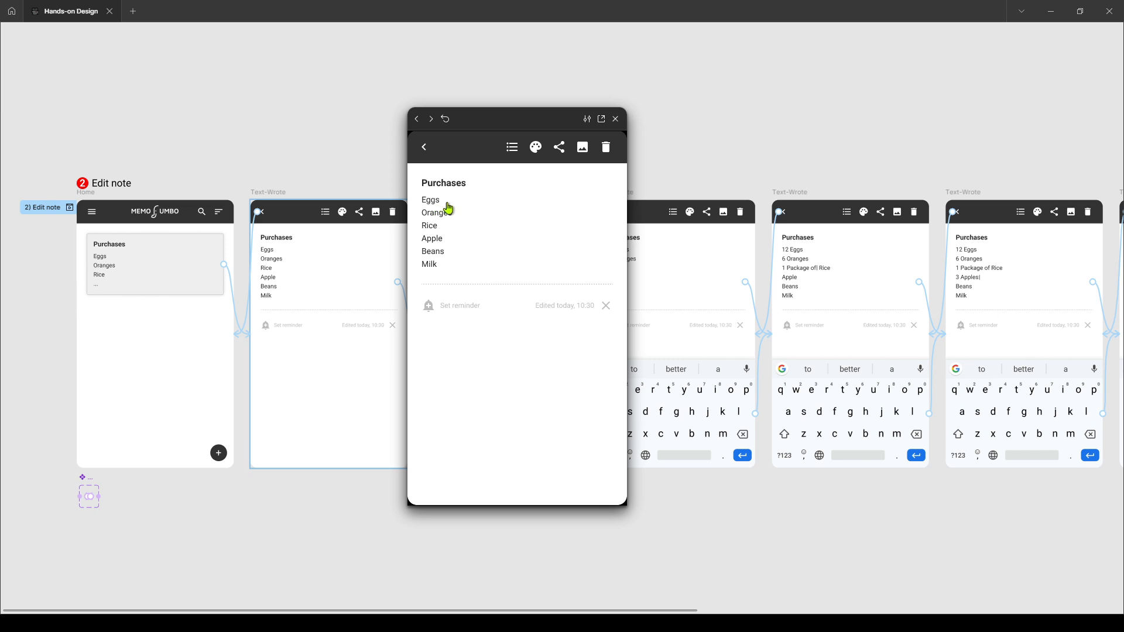
left_click(451, 226)
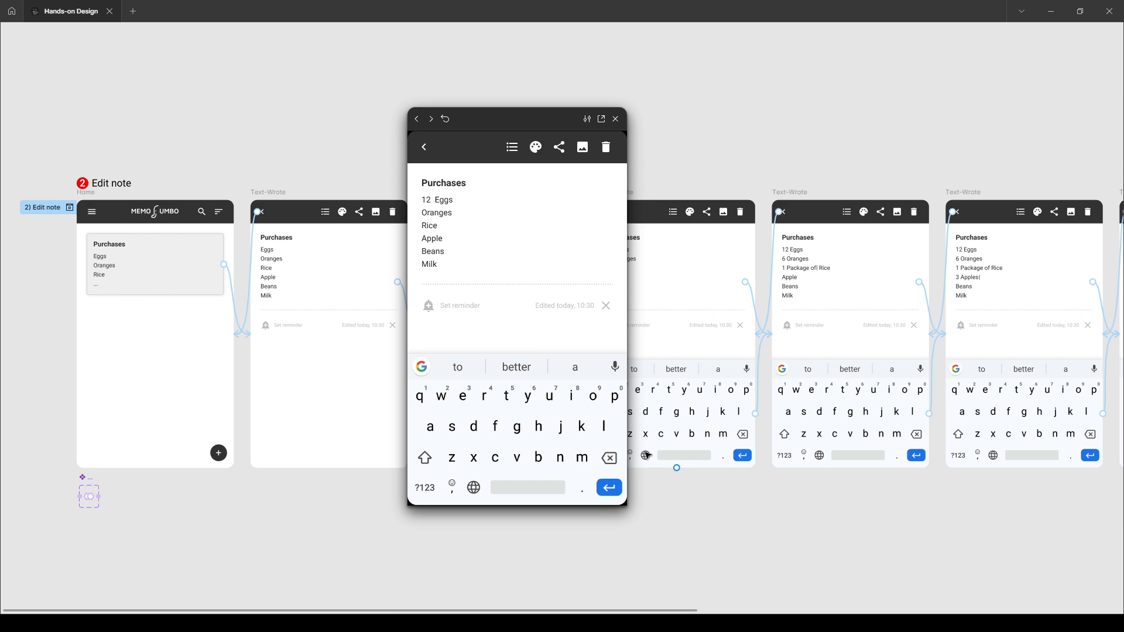
left_click(502, 414)
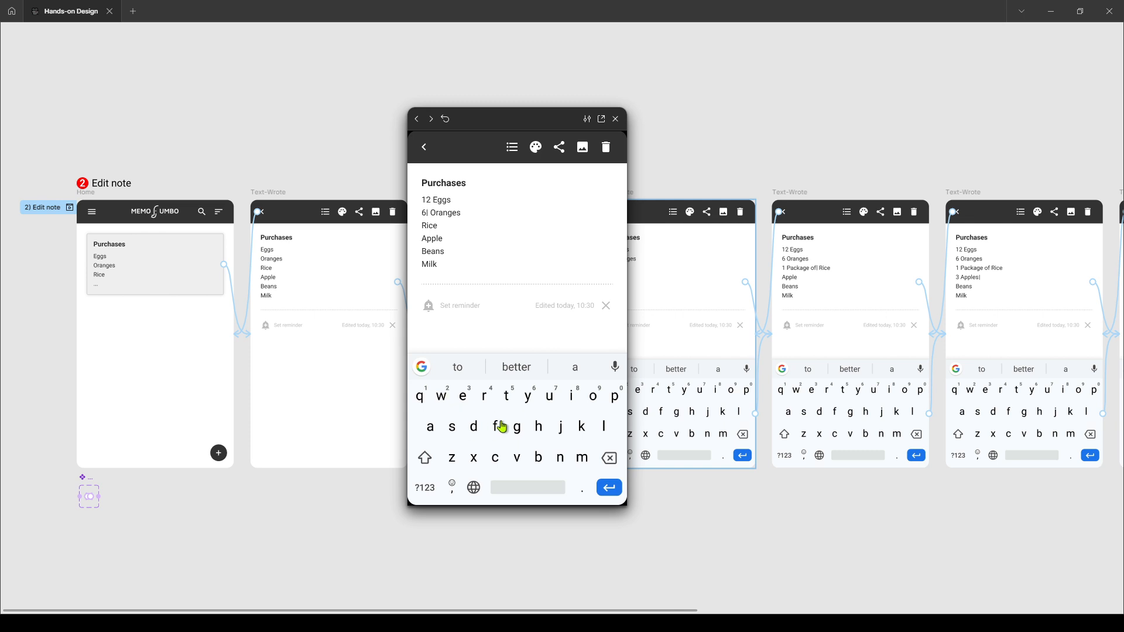
left_click(502, 427)
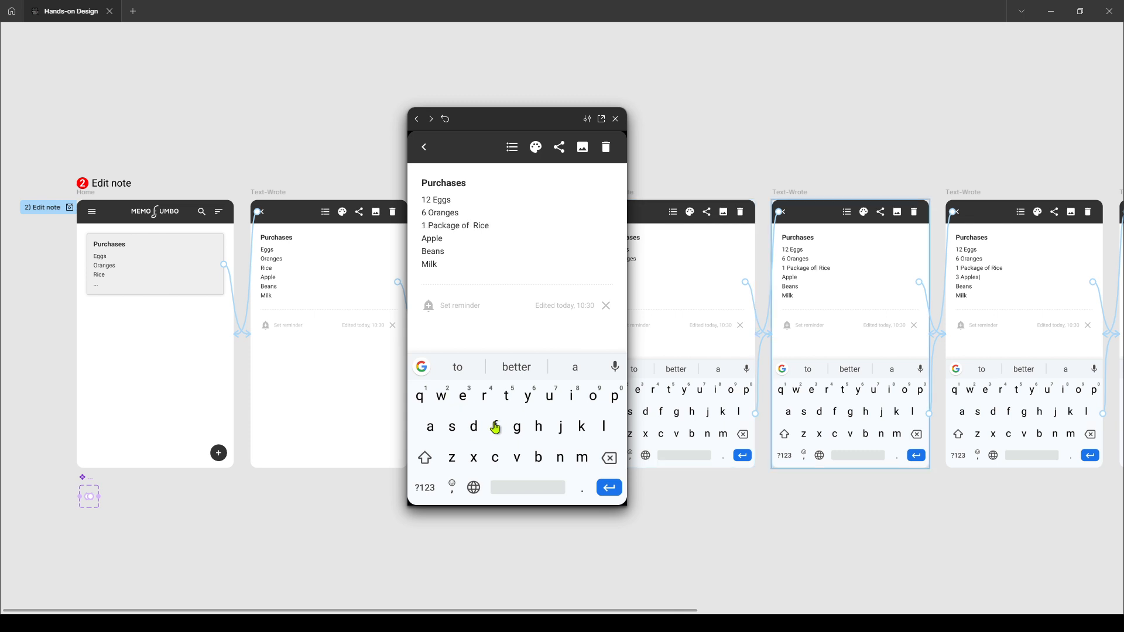
left_click(524, 417)
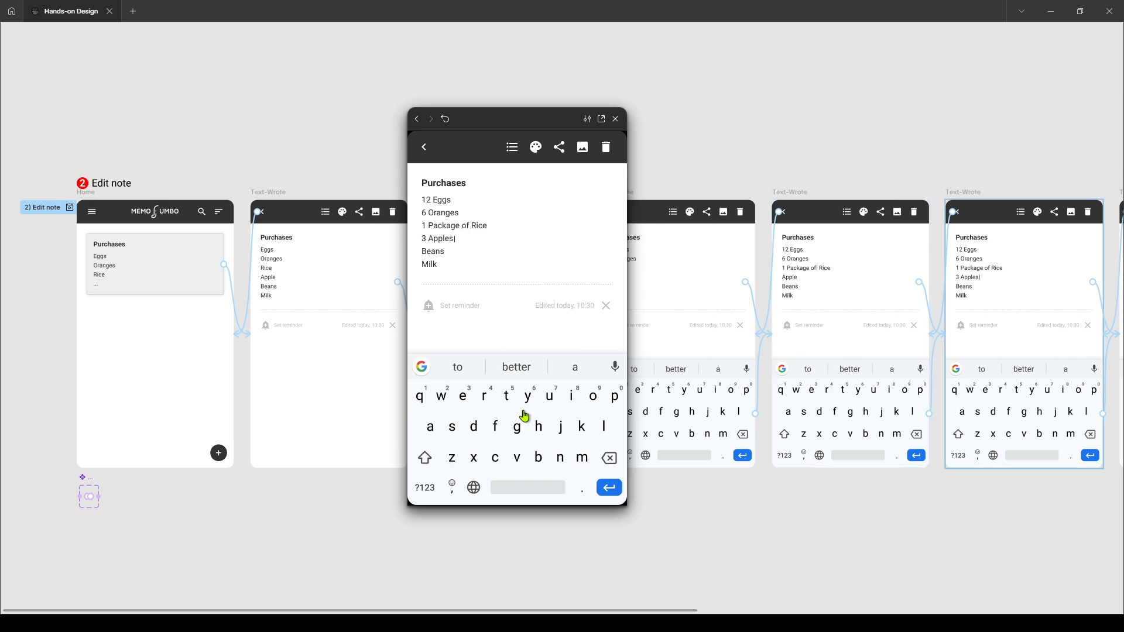
left_click(515, 420)
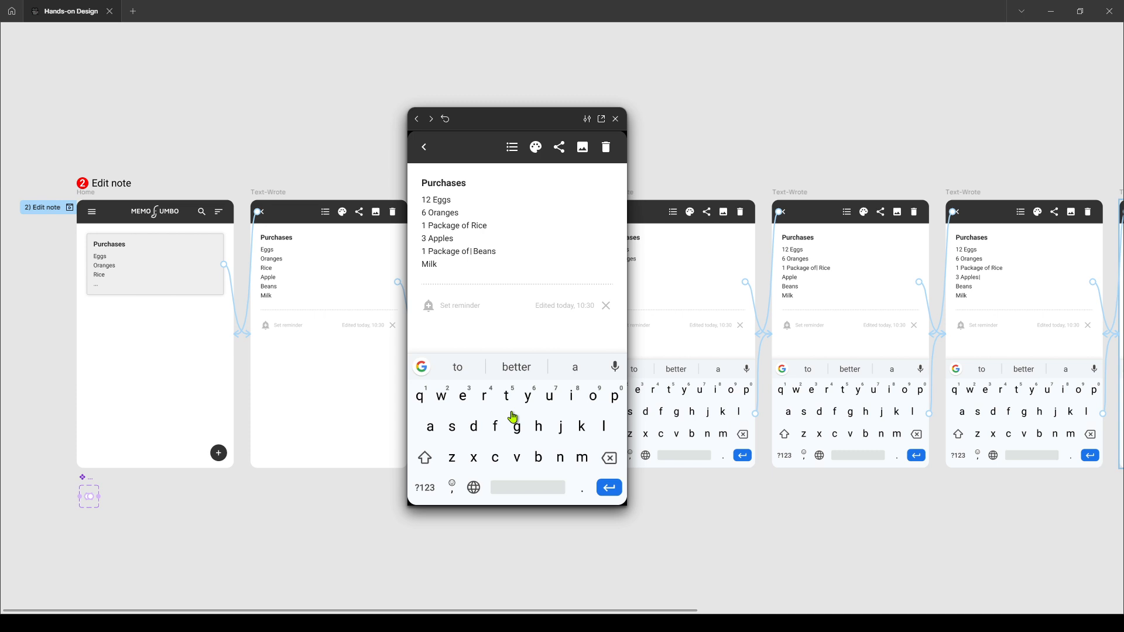
left_click(512, 417)
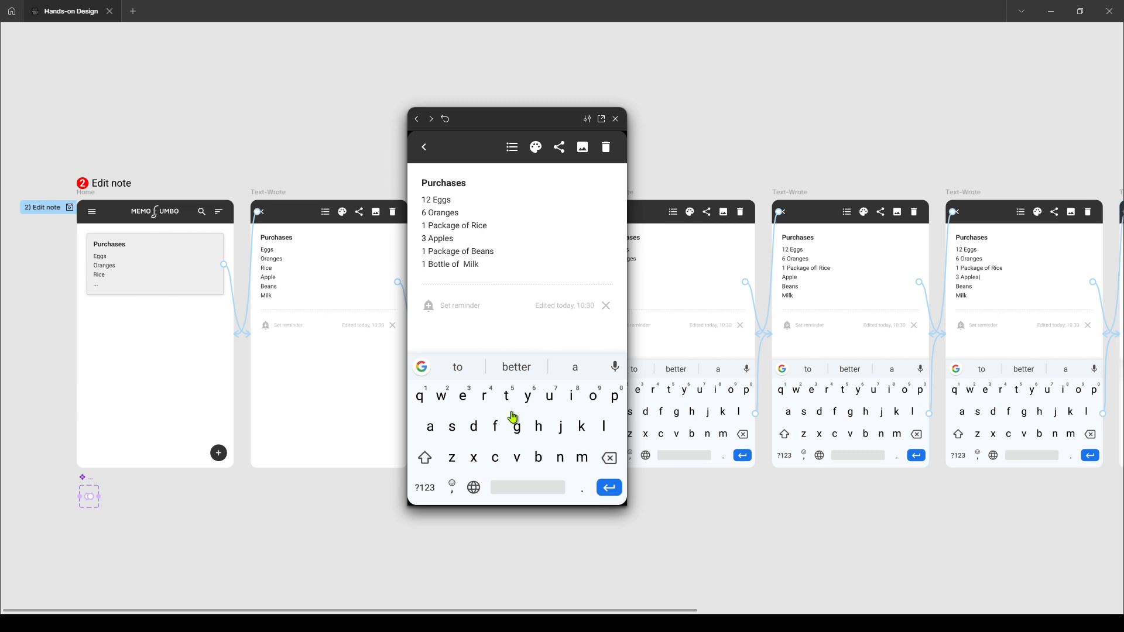
left_click(513, 417)
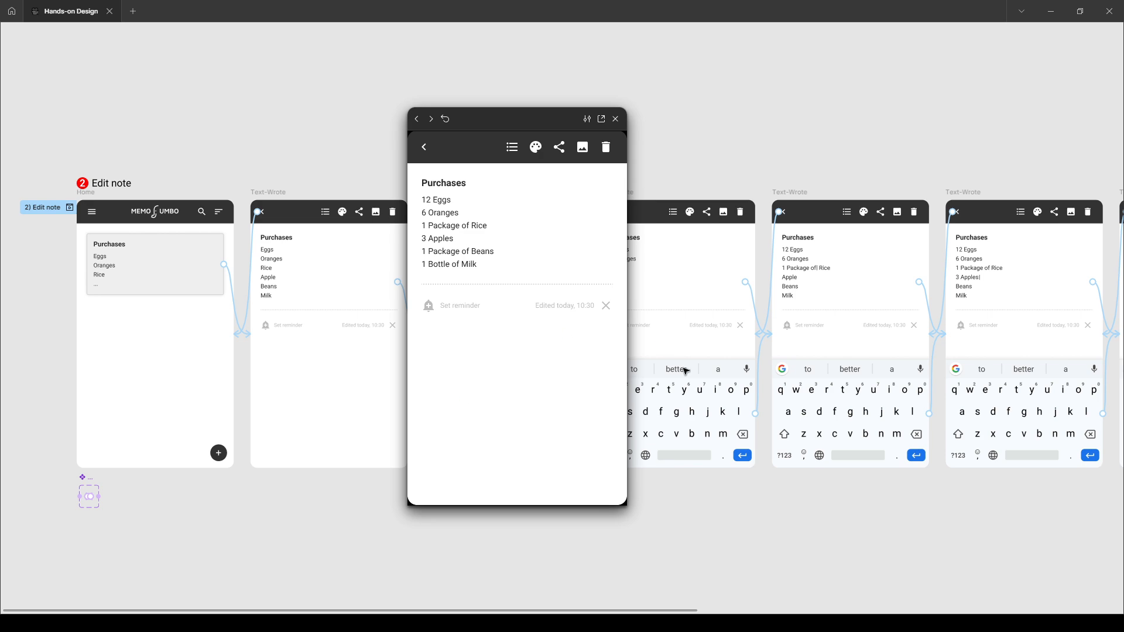
left_click(425, 150)
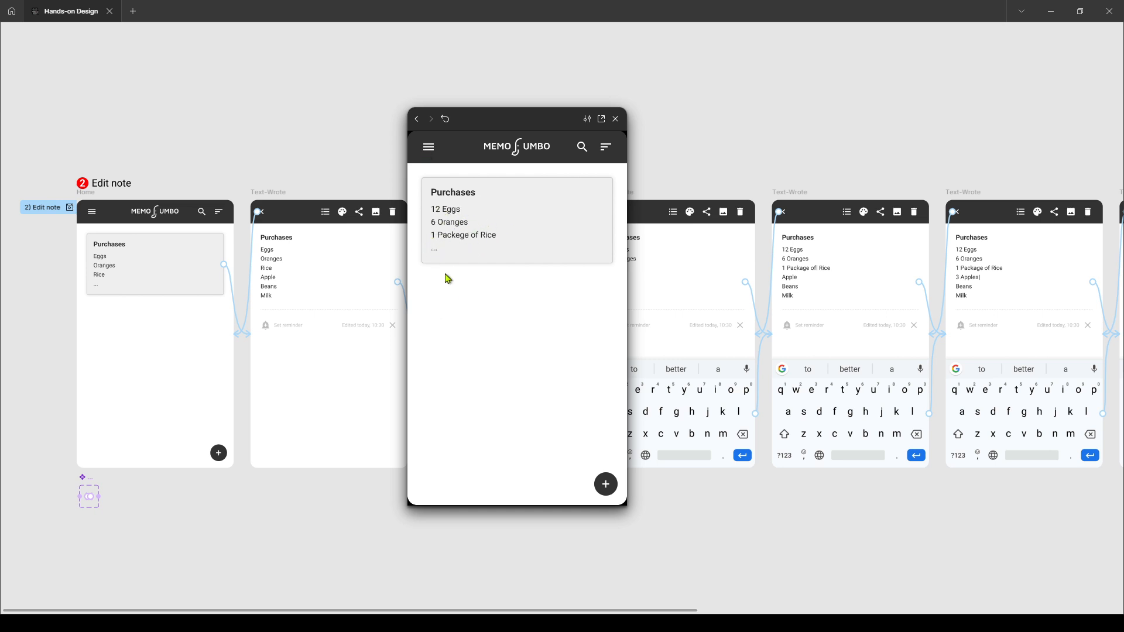
left_click(615, 119)
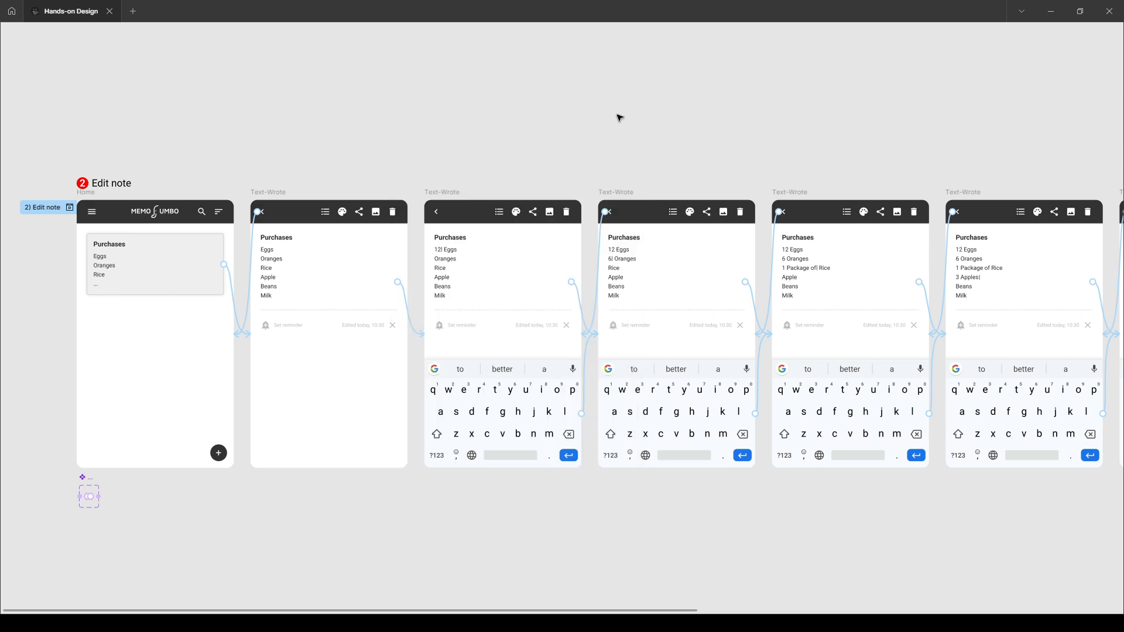
Examine the Edit note frames and their prototype connections in order, from the first Home screen through the Text-Wrote screens to the final Home screen
scroll(111, 268, "up", 5)
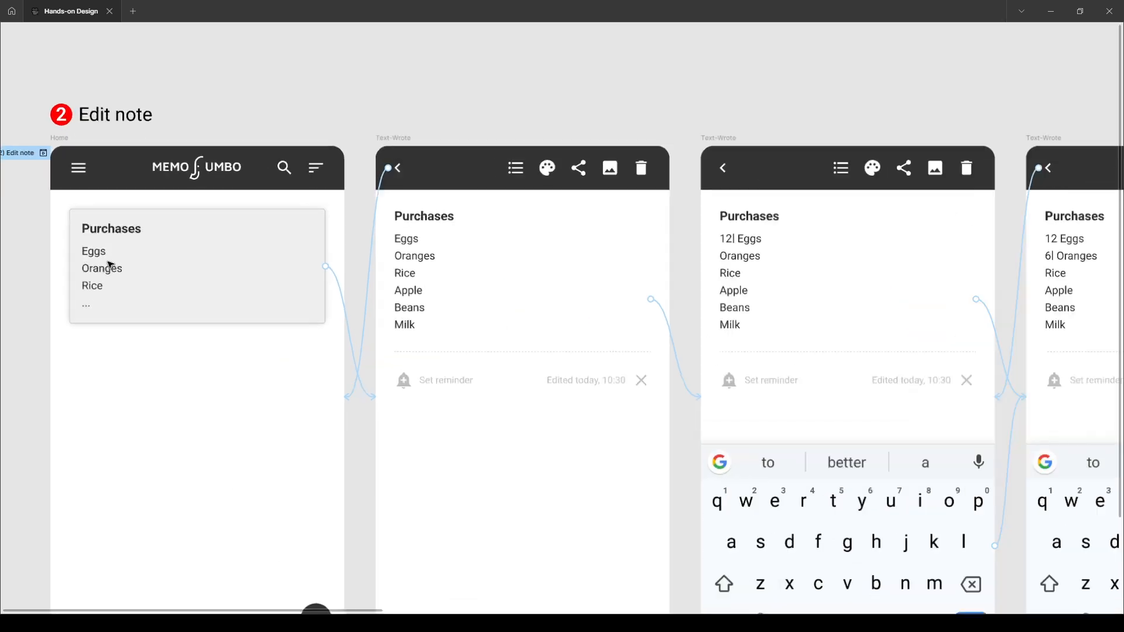
scroll(111, 268, "down", 2)
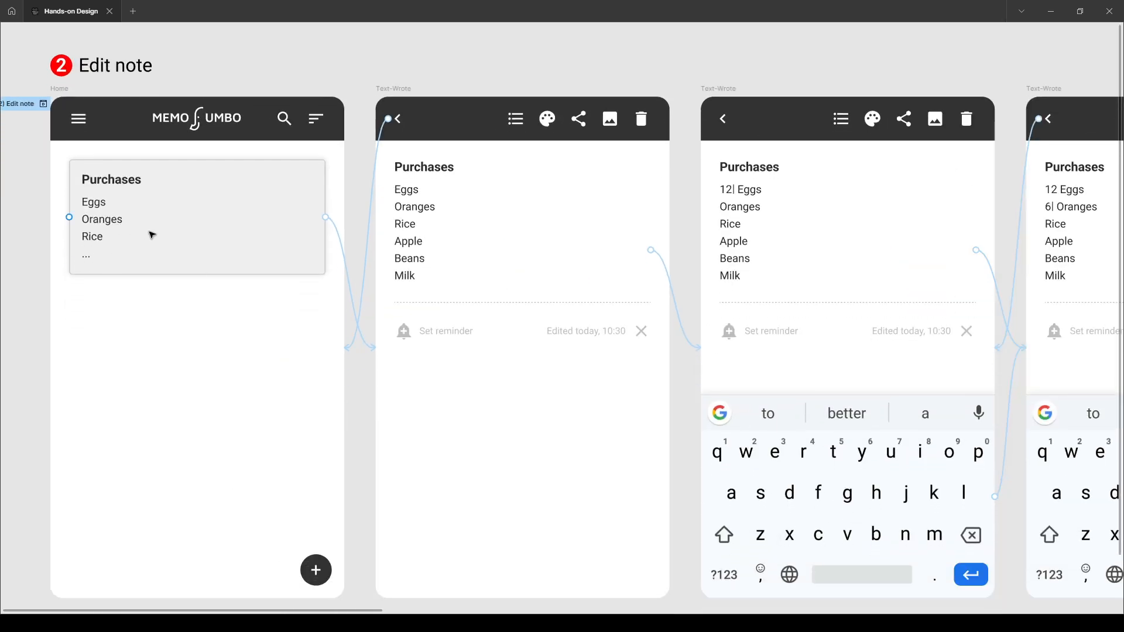
scroll(273, 253, "down", 1)
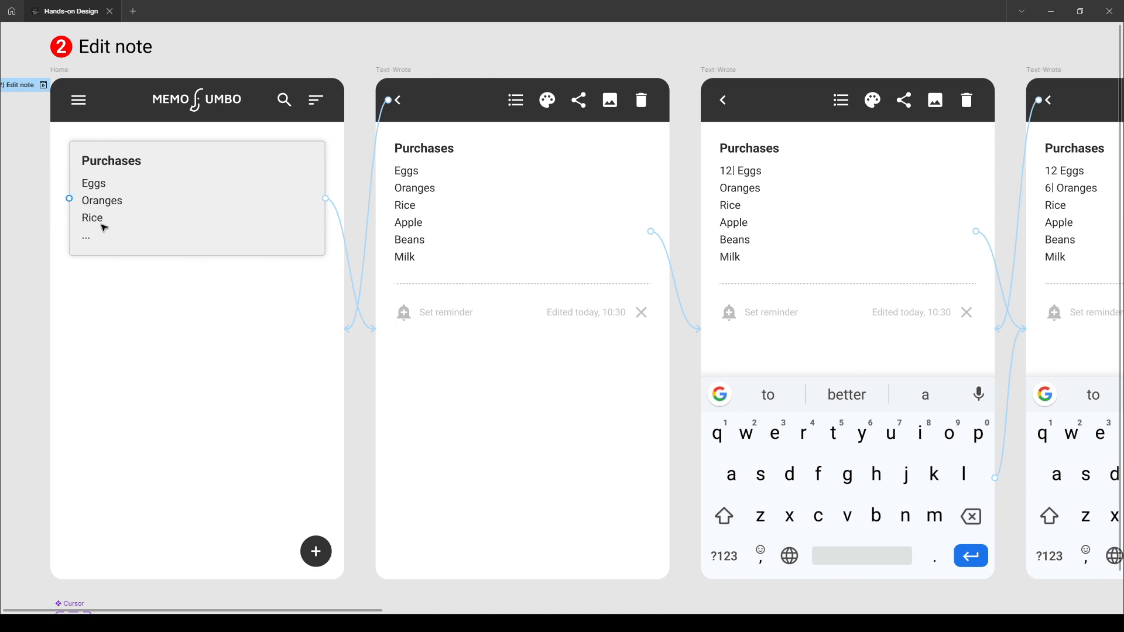
scroll(469, 255, "right", 6)
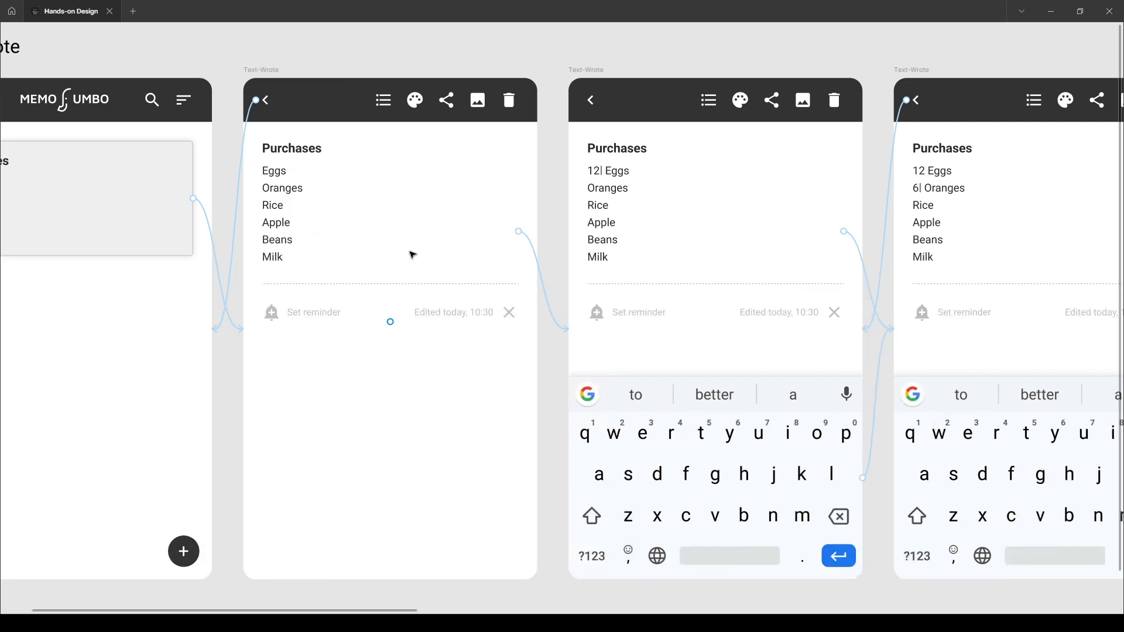
scroll(412, 253, "right", 10)
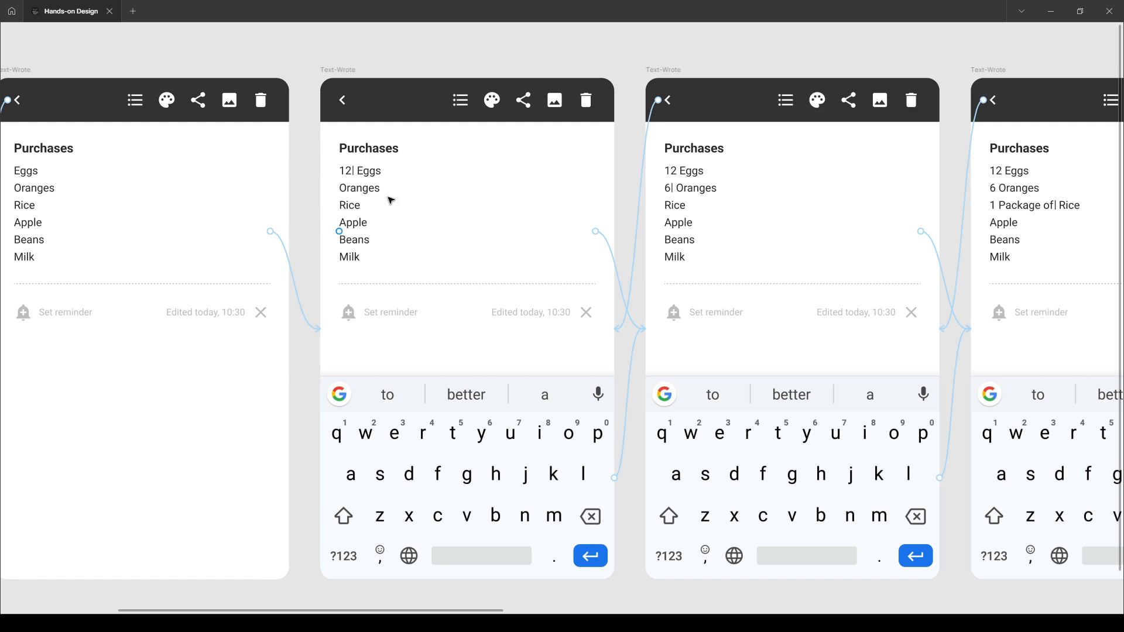
scroll(389, 198, "right", 8)
scroll(517, 200, "right", 12)
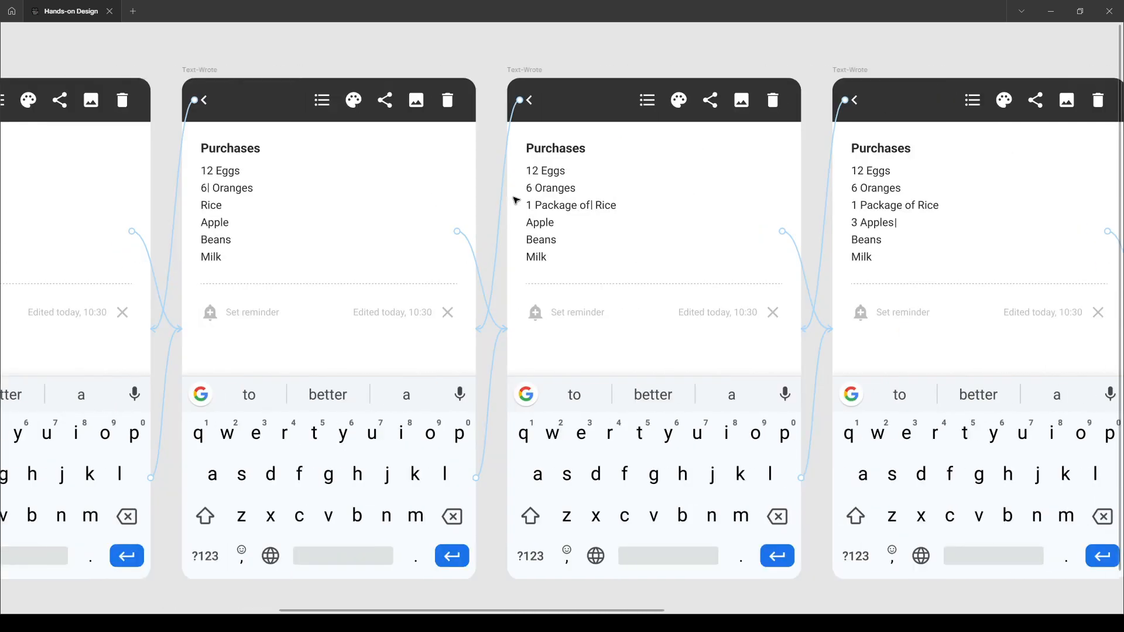
scroll(646, 240, "right", 8)
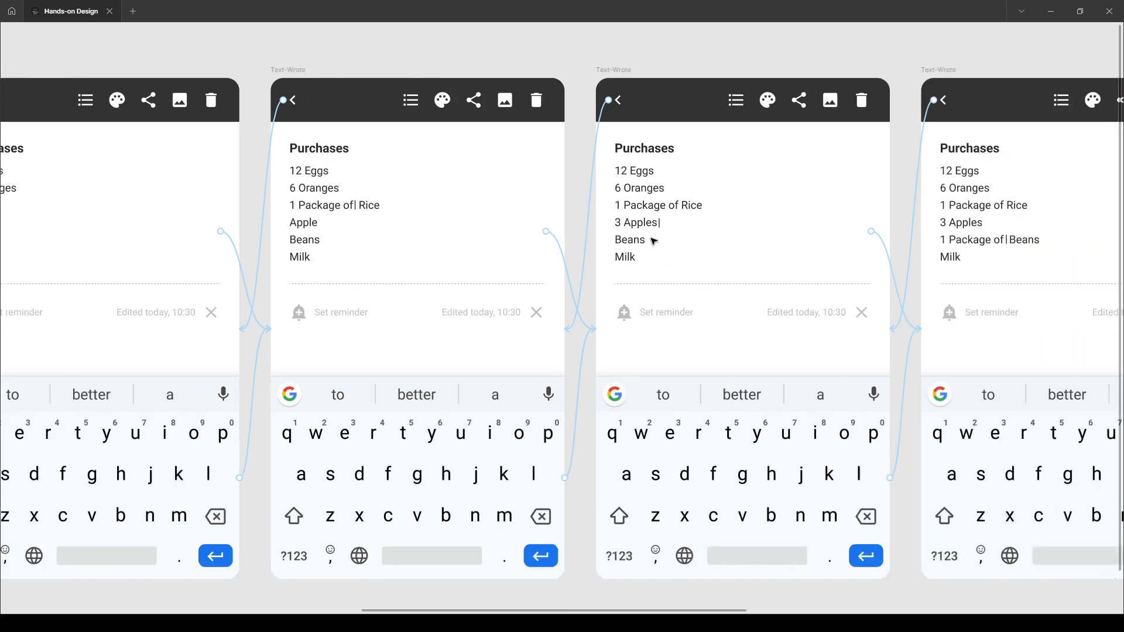
scroll(621, 246, "right", 10)
scroll(602, 254, "right", 6)
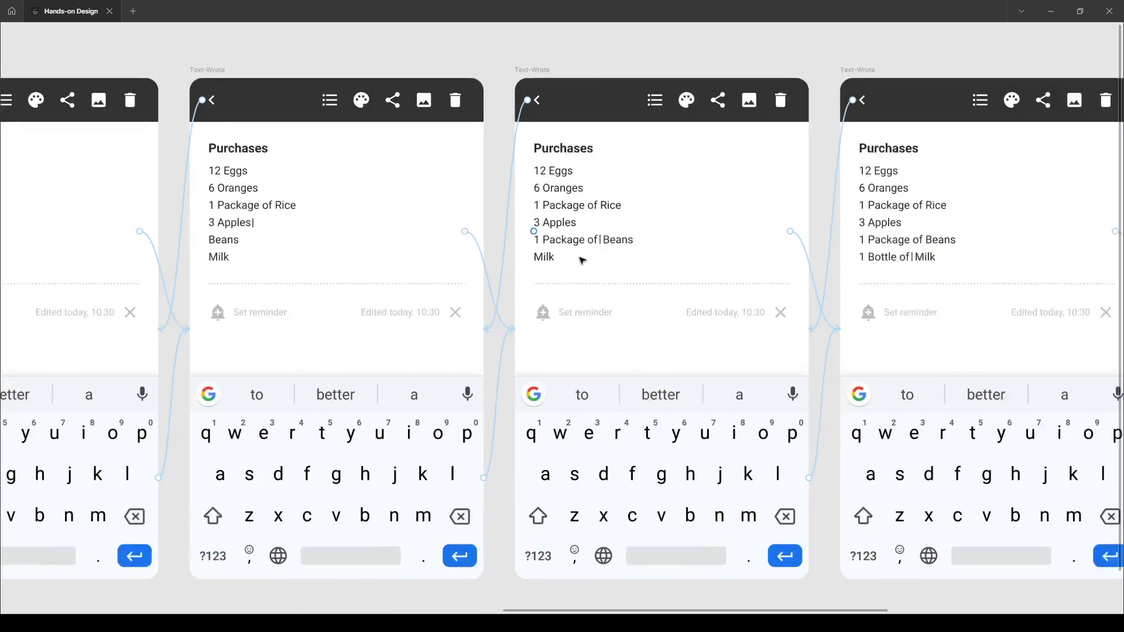
scroll(585, 252, "right", 10)
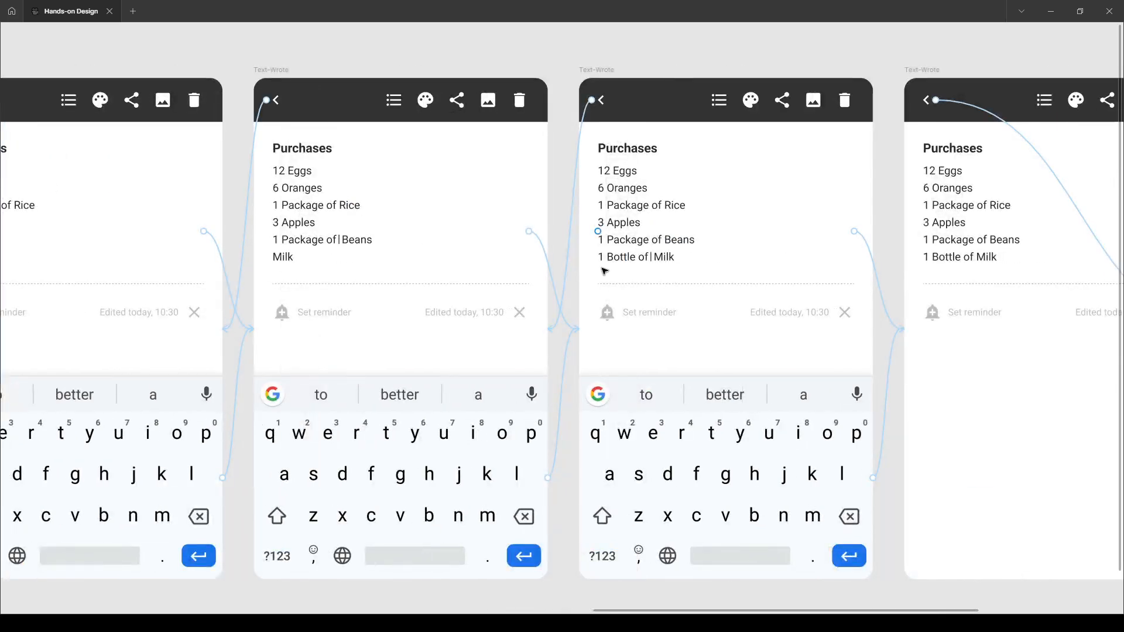
scroll(666, 274, "right", 14)
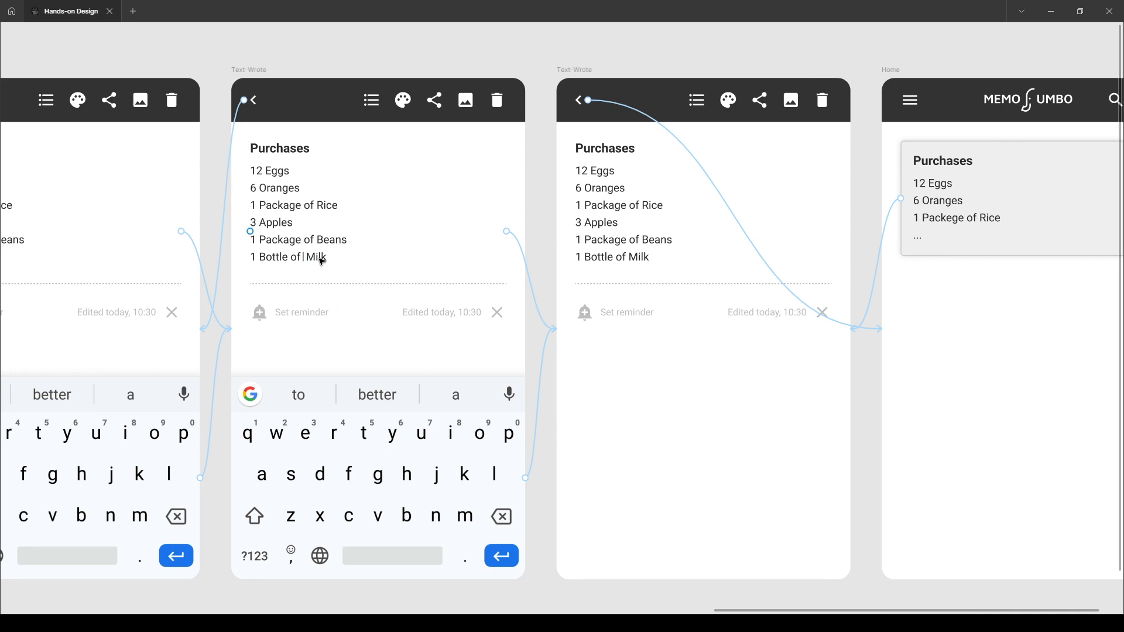
scroll(626, 262, "right", 14)
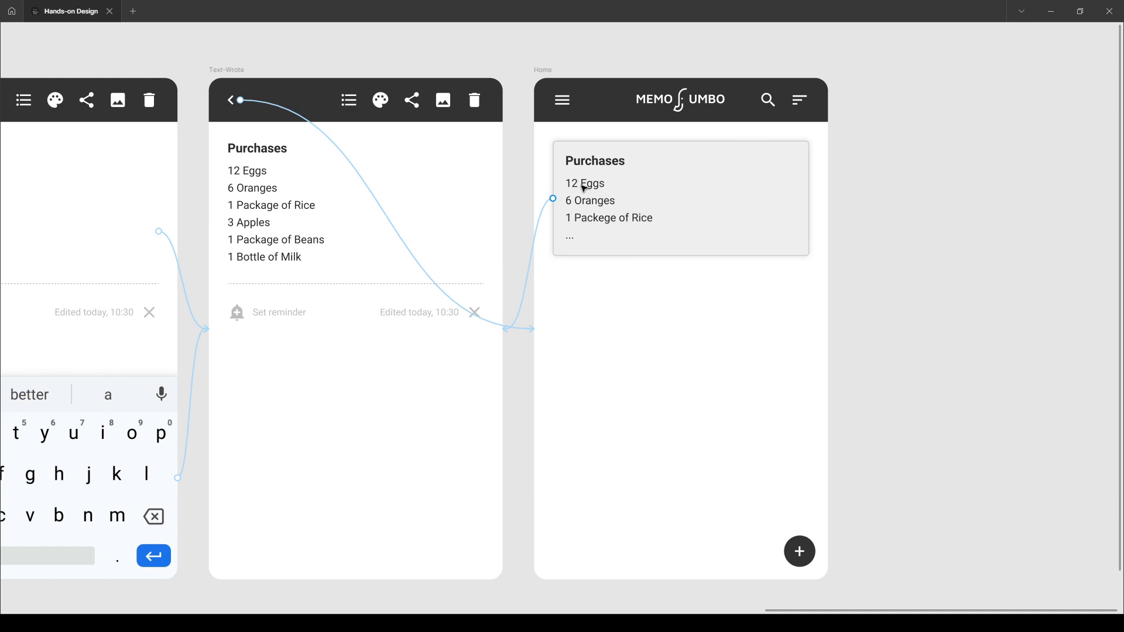
scroll(666, 229, "down", 1)
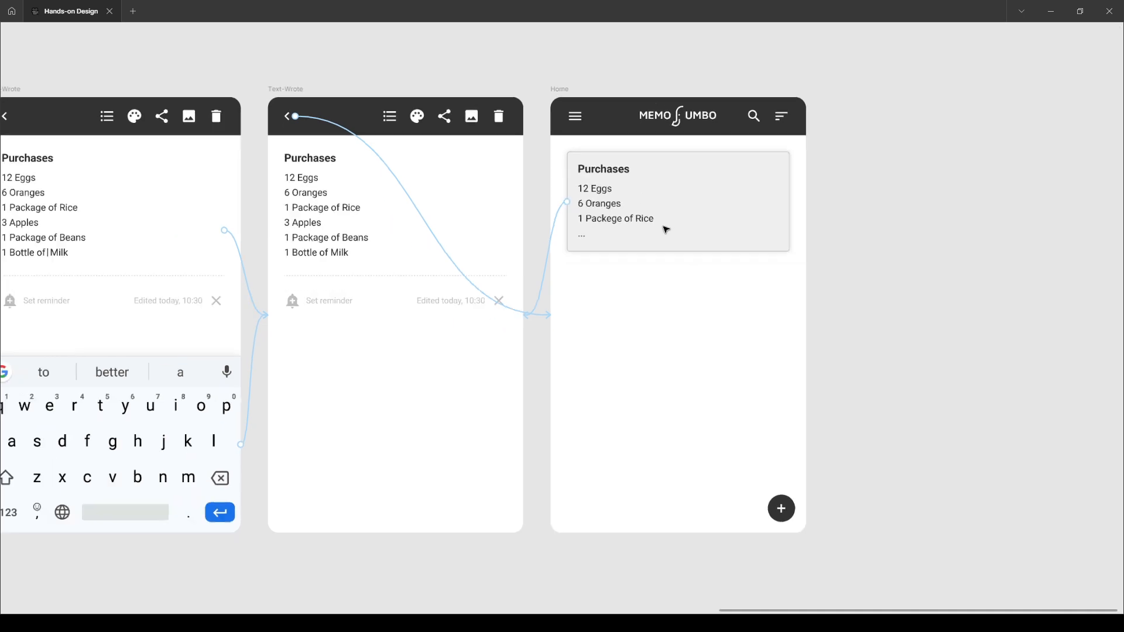
scroll(666, 229, "down", 5)
scroll(666, 229, "left", 3)
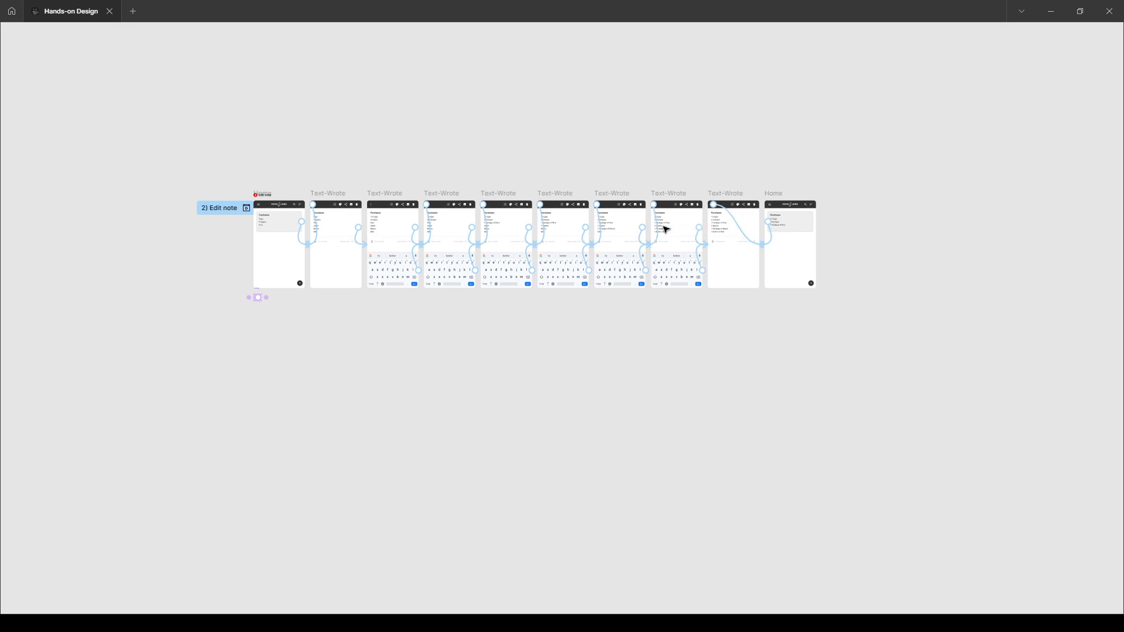
scroll(666, 229, "left", 2)
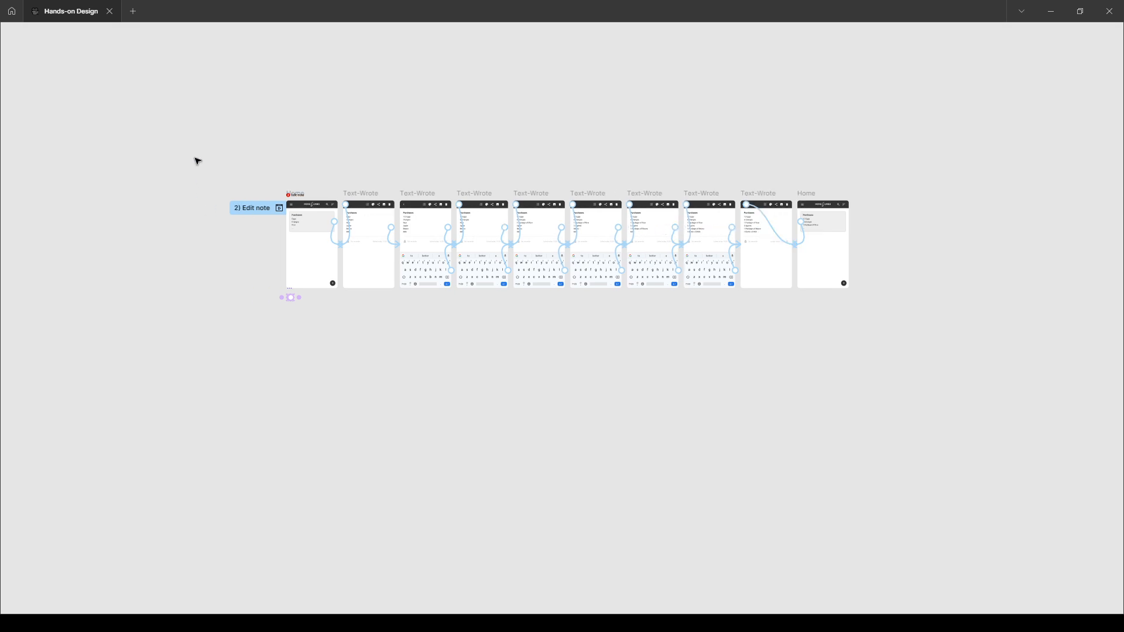
Duplicate the Cursor component set below the first Home frame, placing the copy beside the original
scroll(330, 206, "up", 3)
scroll(329, 206, "up", 2)
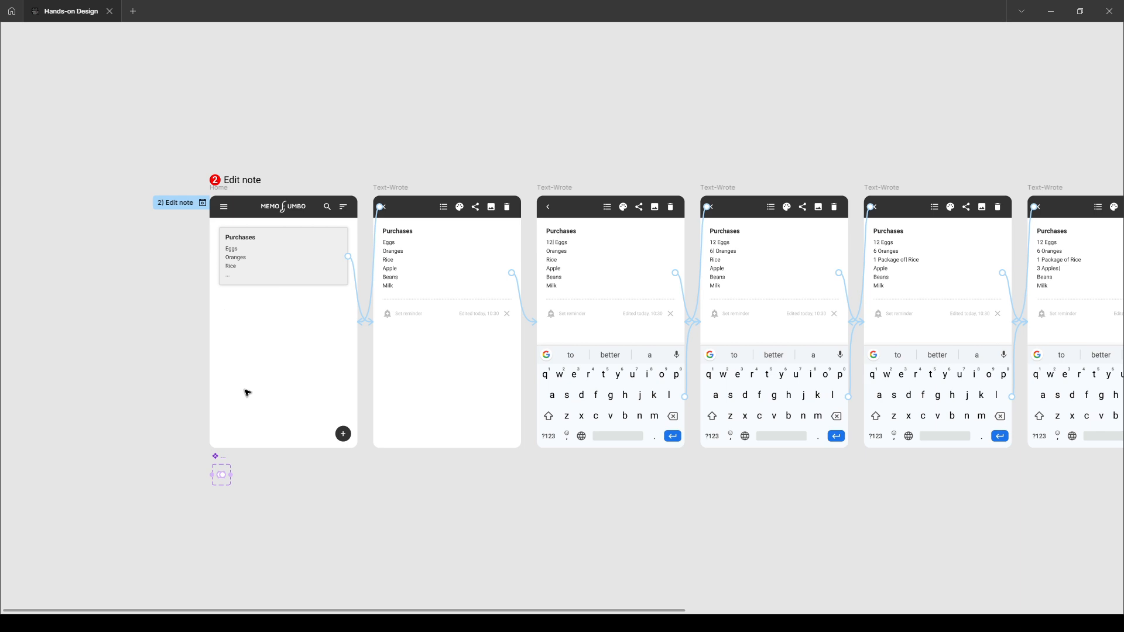
scroll(202, 489, "up", 5)
scroll(198, 488, "up", 5)
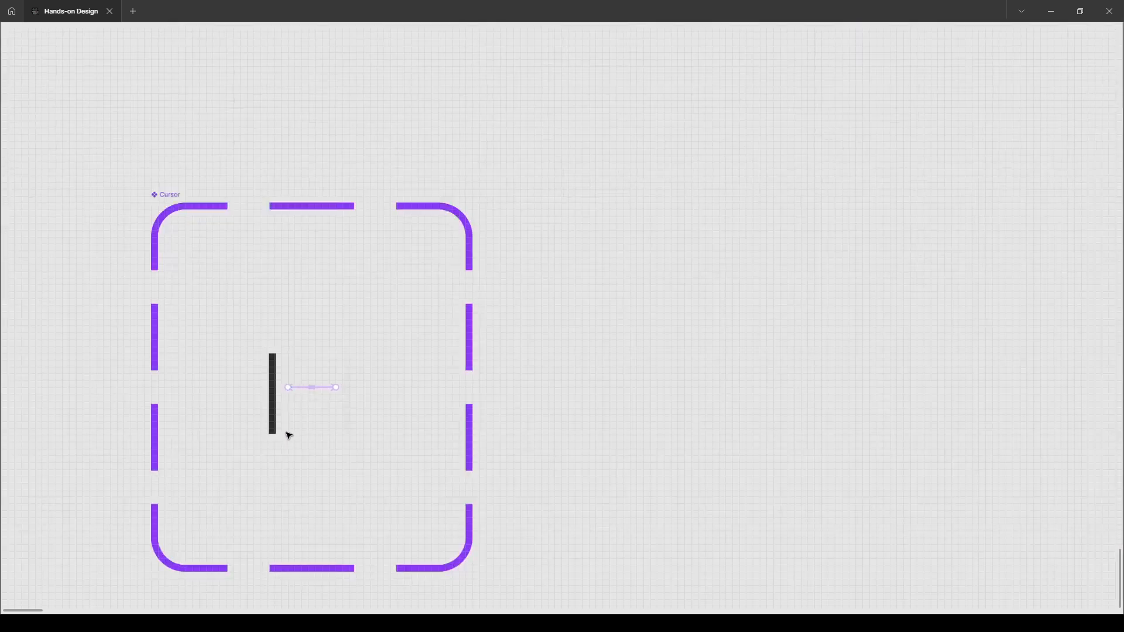
scroll(289, 436, "down", 2)
scroll(240, 284, "down", 2)
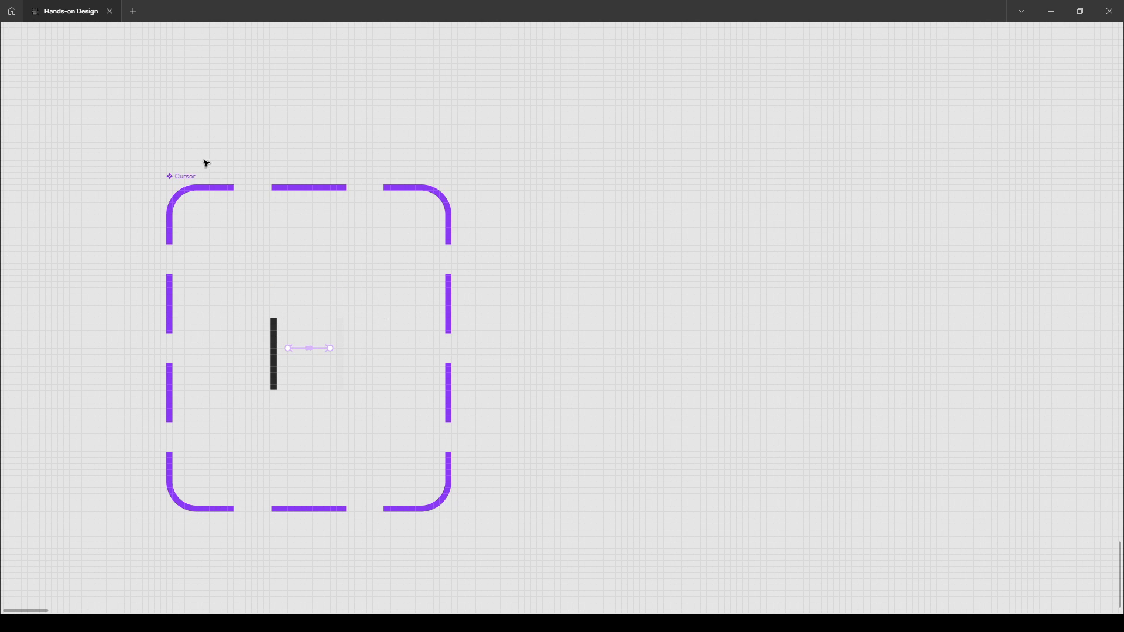
scroll(203, 168, "down", 1)
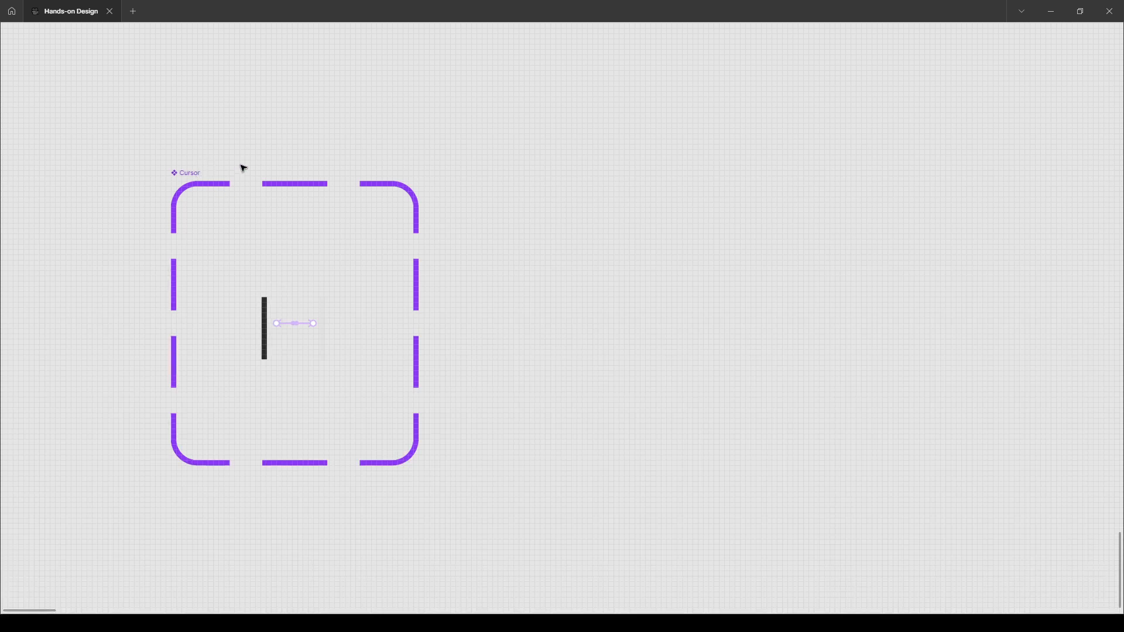
left_click(199, 173)
left_click_drag(199, 173, 517, 200)
scroll(518, 200, "down", 10)
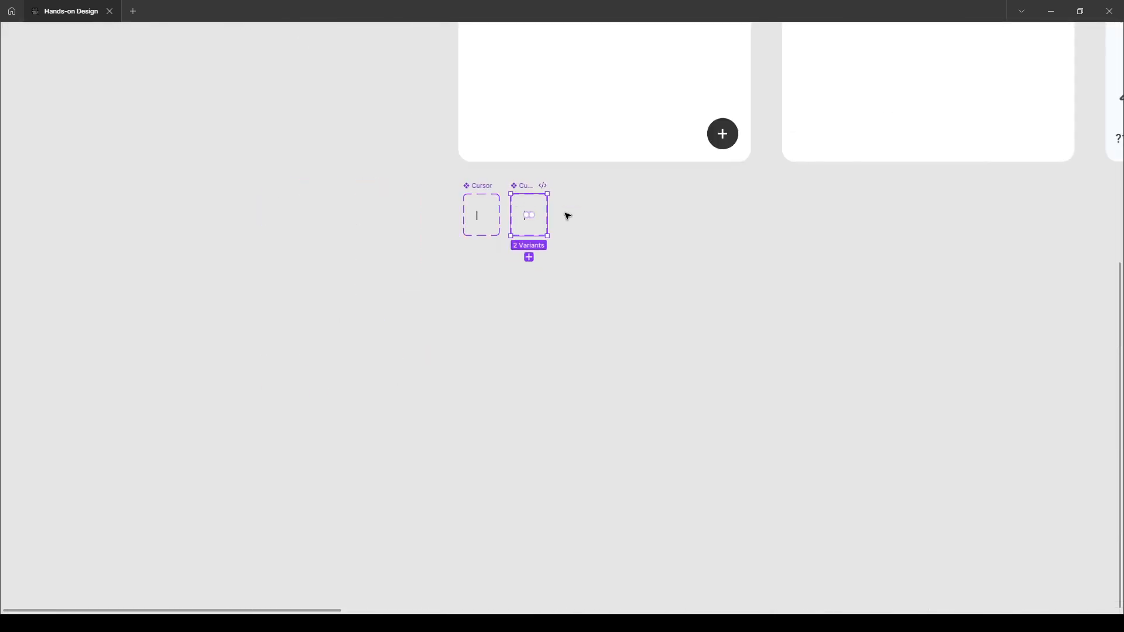
Show the interface with the design properties and move the duplicated Cursor component set farther from the original, to X 115
key("ctrl+backslash")
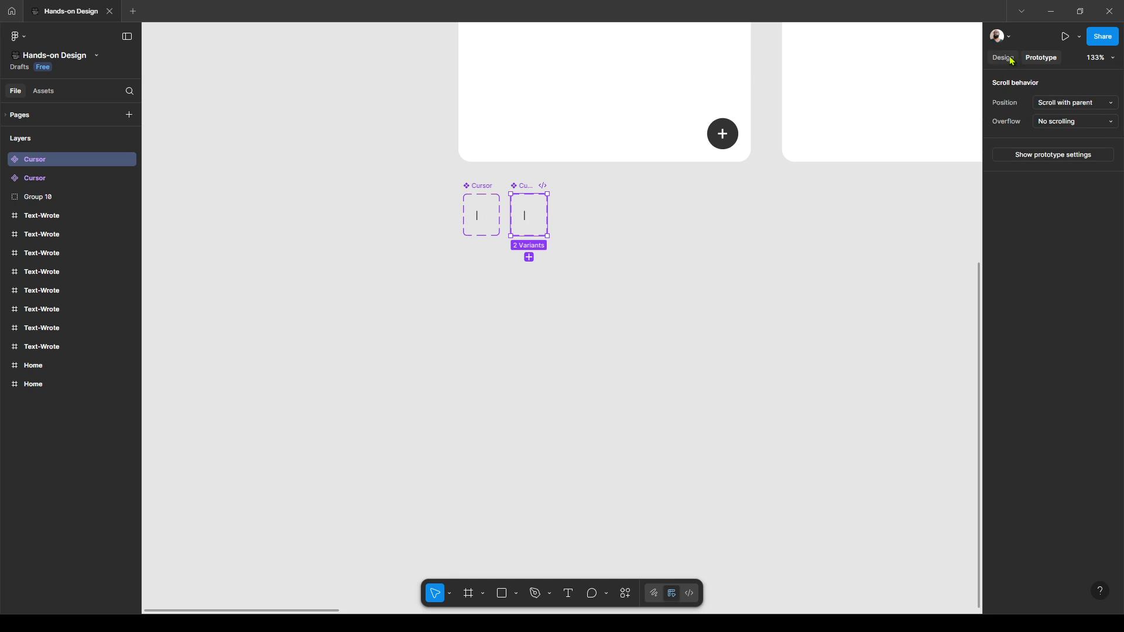
left_click(1002, 57)
scroll(527, 214, "up", 5)
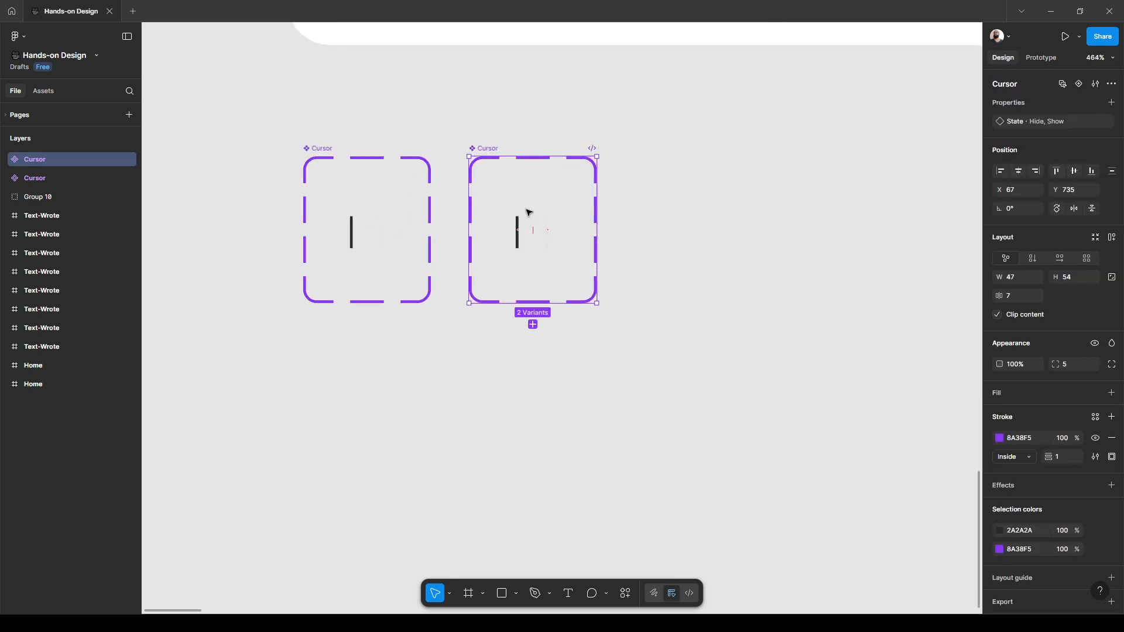
left_click_drag(614, 138, 617, 138)
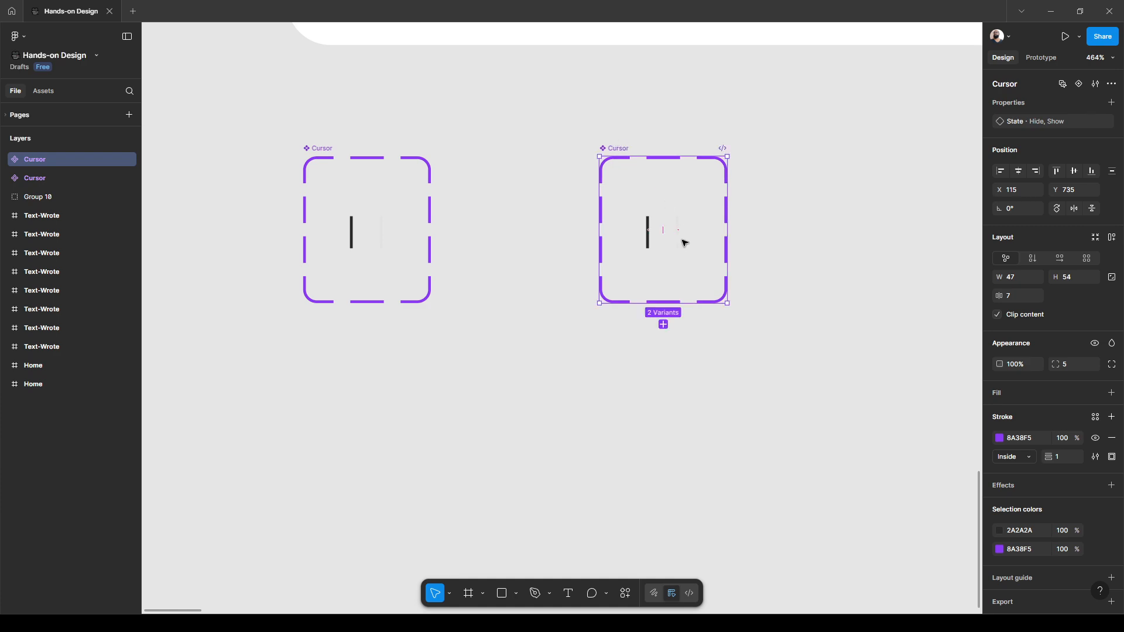
scroll(682, 240, "up", 1)
scroll(682, 240, "right", 4)
scroll(611, 229, "up", 3)
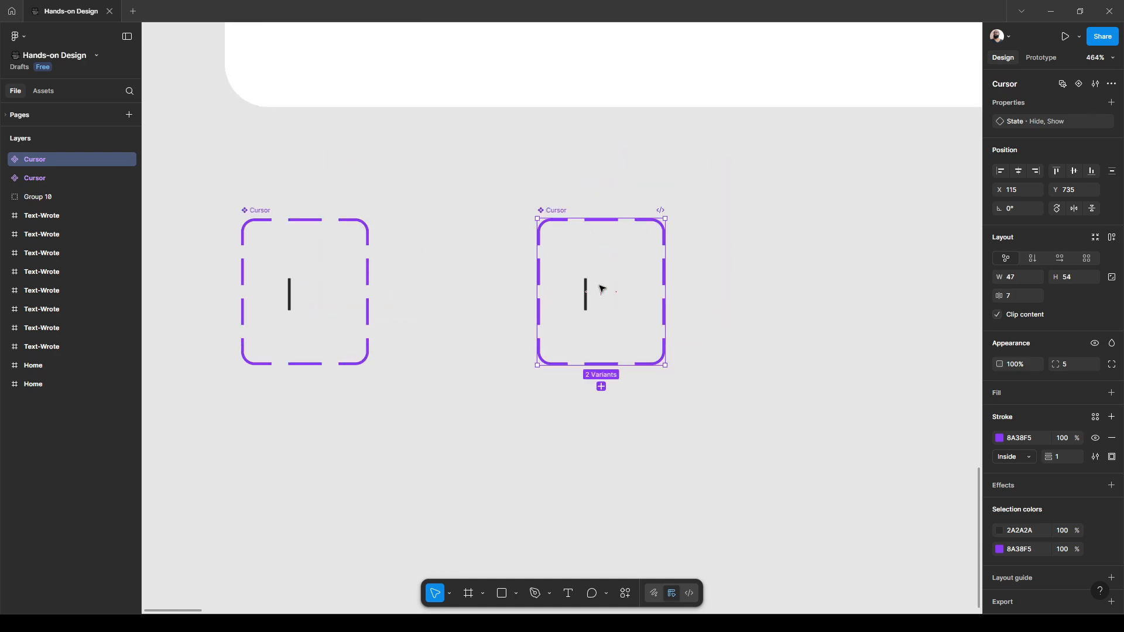
scroll(599, 289, "up", 3)
scroll(580, 287, "down", 2)
scroll(574, 255, "right", 1)
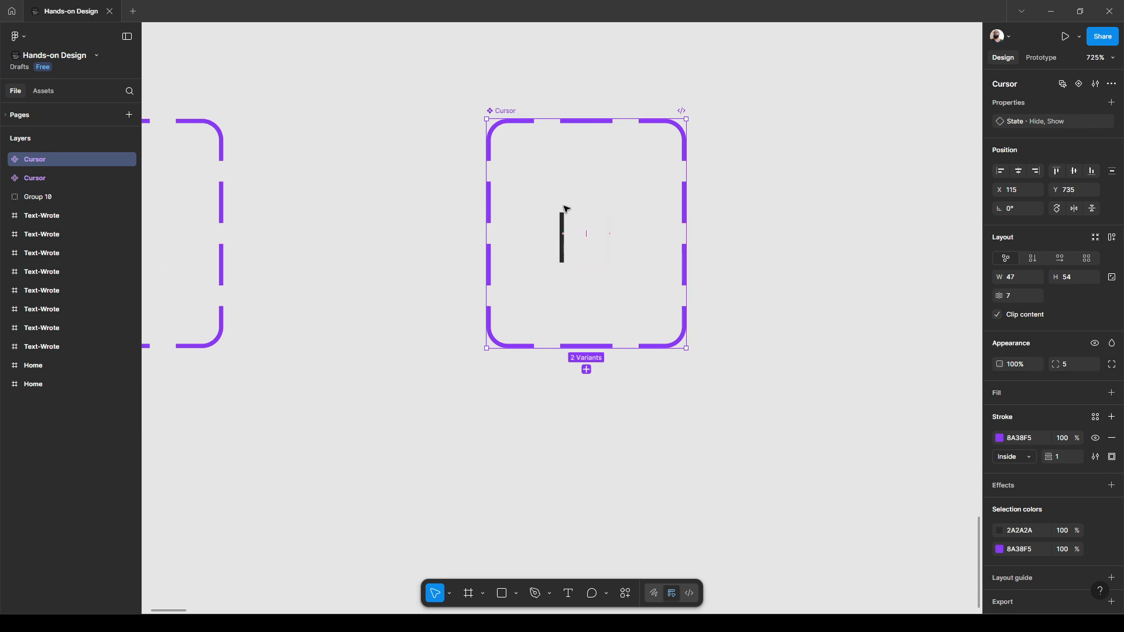
Place an instance of the duplicated Cursor set's Show variant below the set, and an instance of its Hide variant beside it
double_click(562, 217)
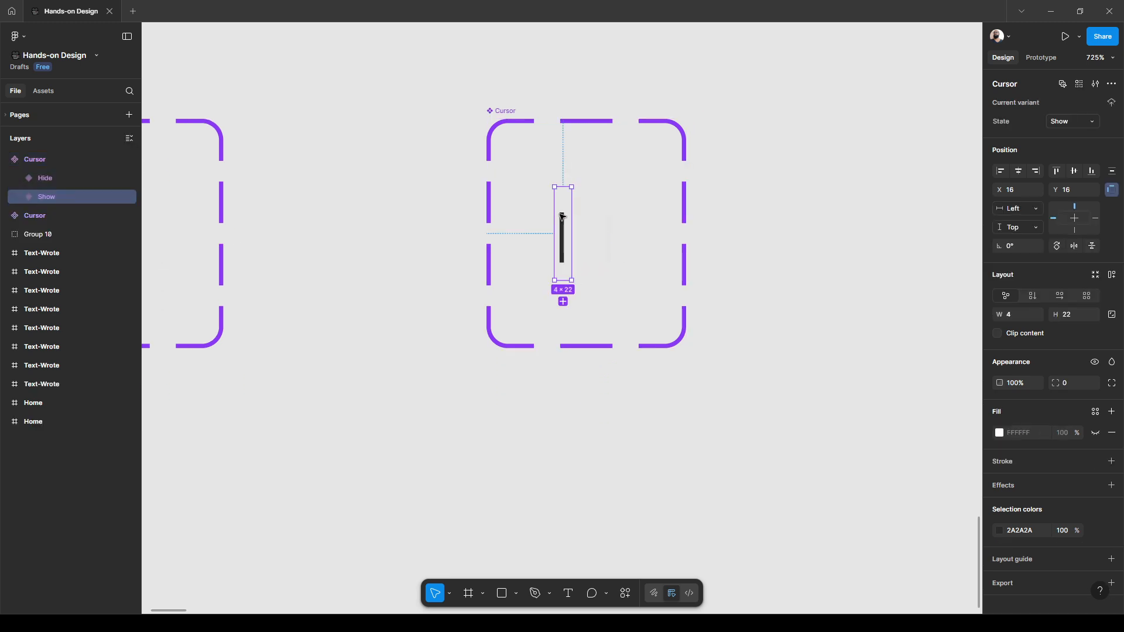
scroll(562, 215, "down", 1)
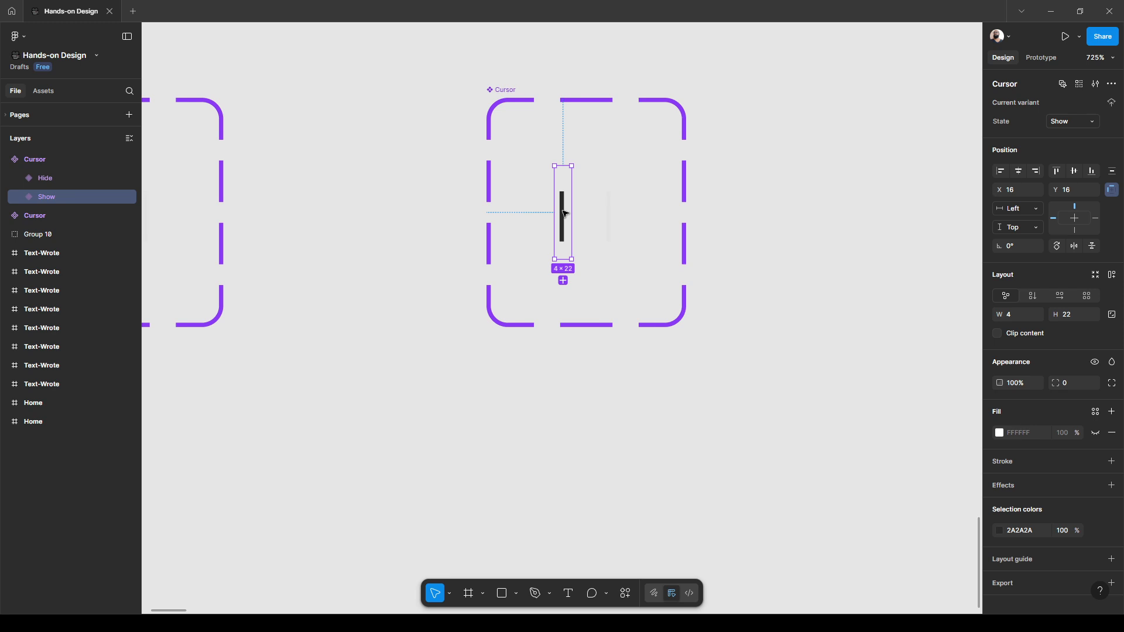
left_click_drag(565, 214, 564, 455)
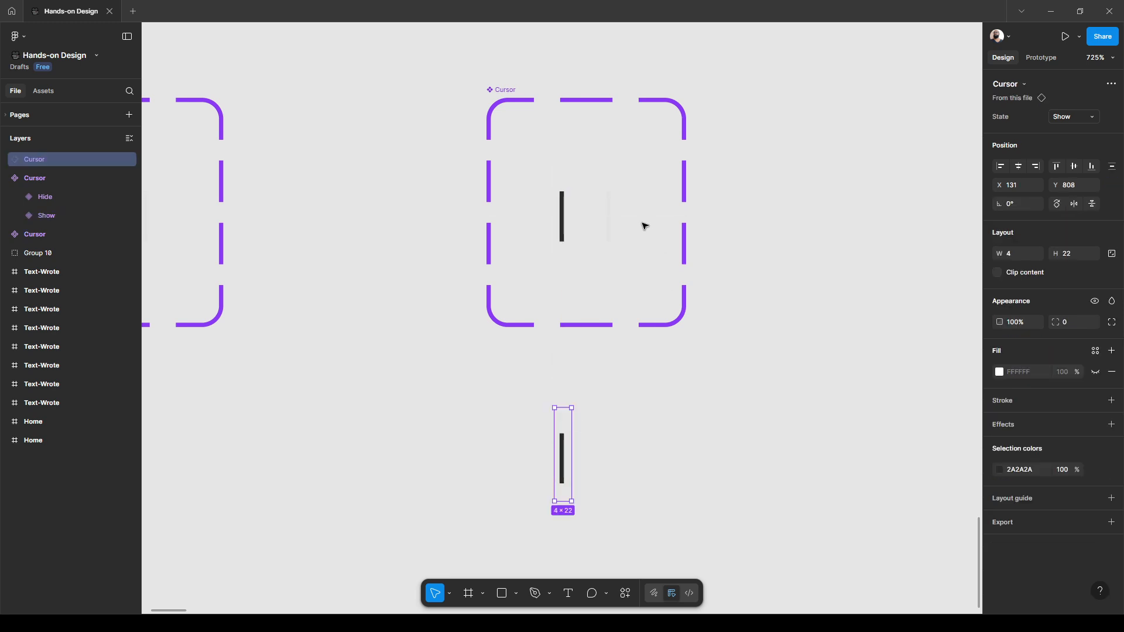
key("Escape")
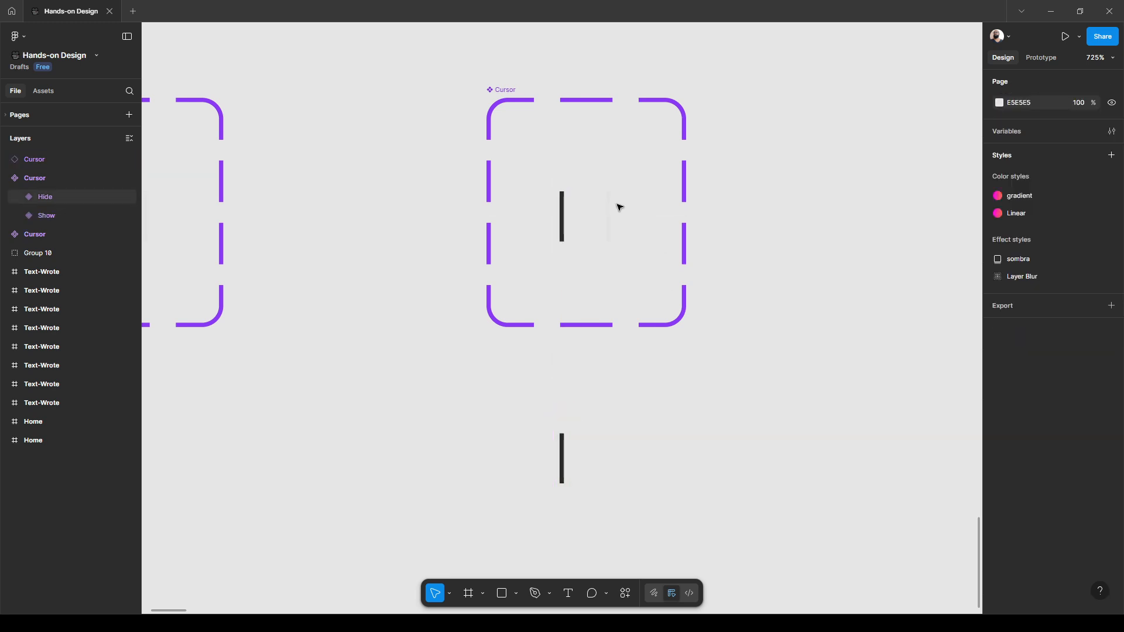
left_click(610, 180)
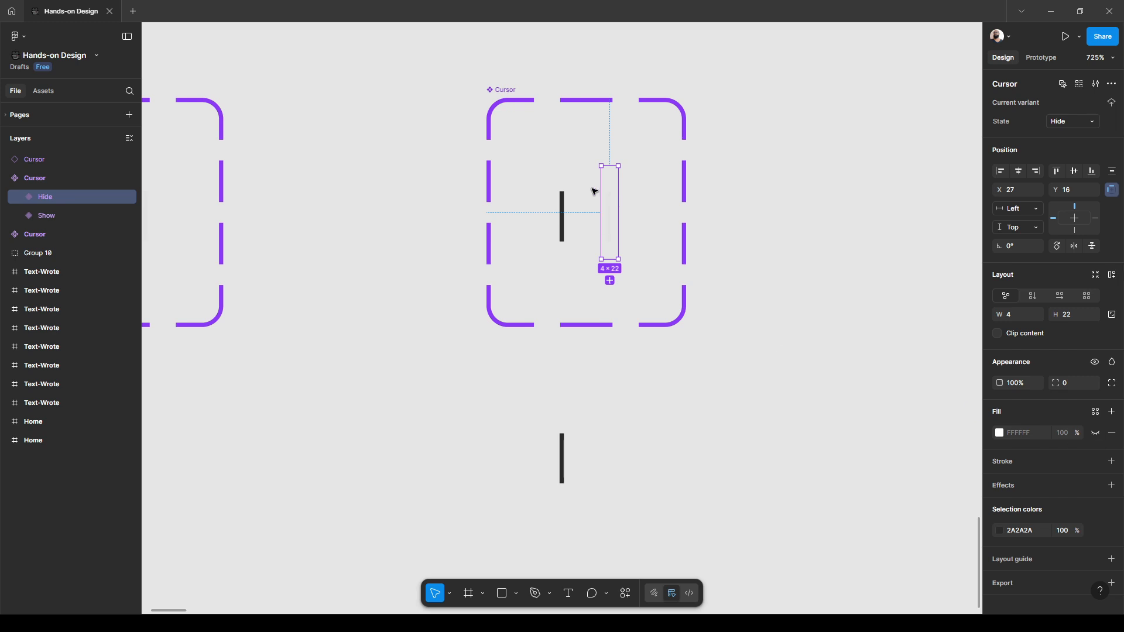
scroll(594, 192, "down", 1)
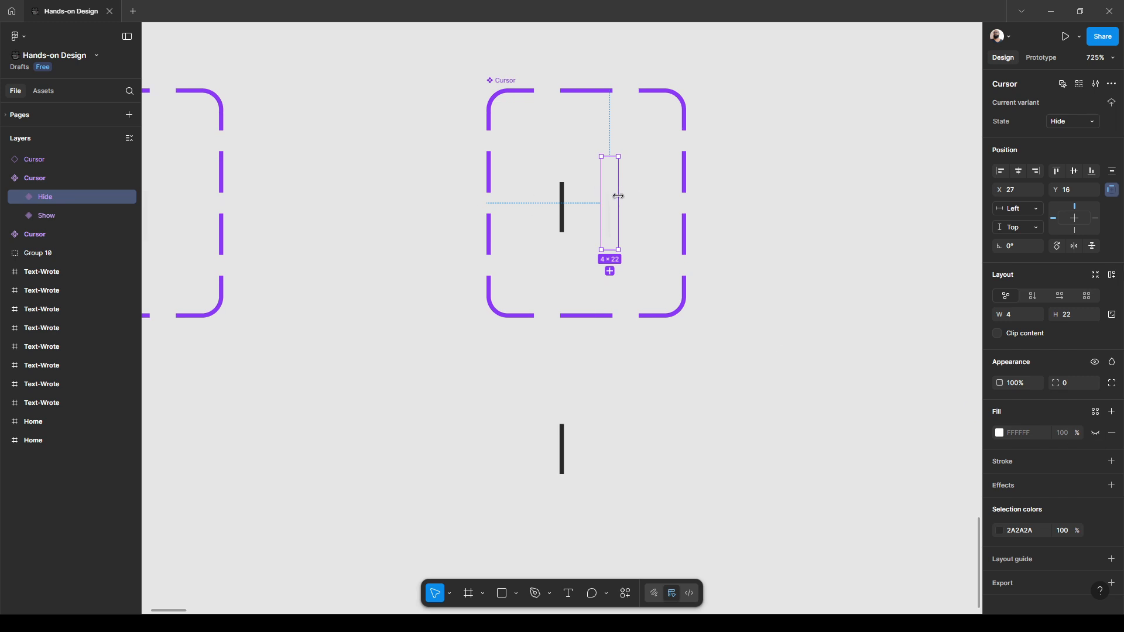
left_click_drag(612, 199, 601, 447)
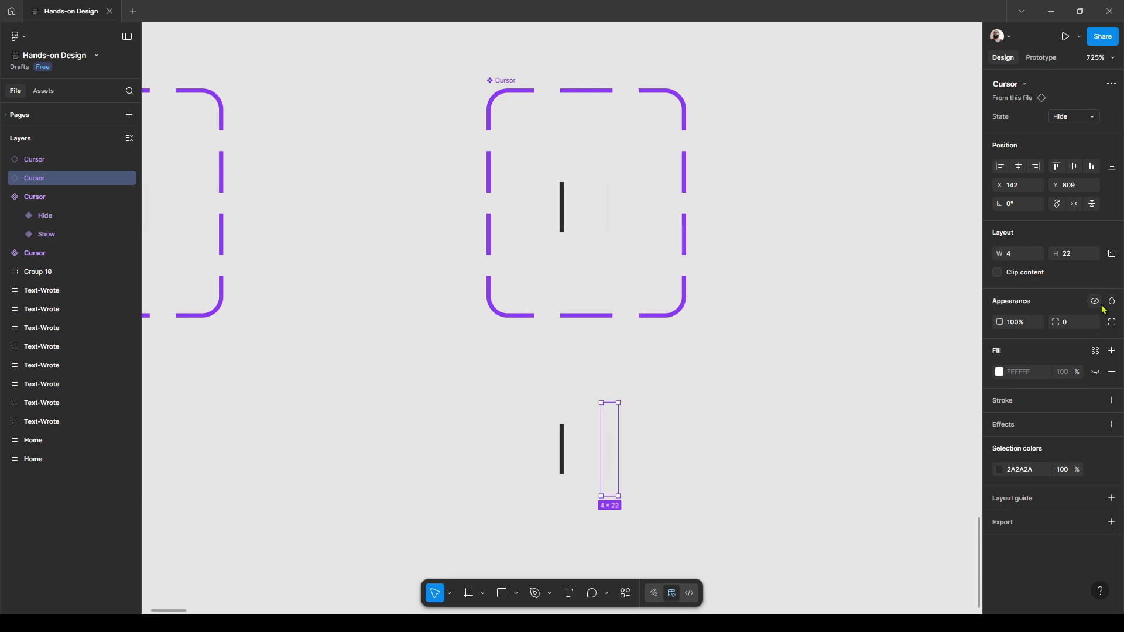
Set the text opacity in the Hide instance to 100% and align the instance with the Show instance at Y 808
double_click(613, 449)
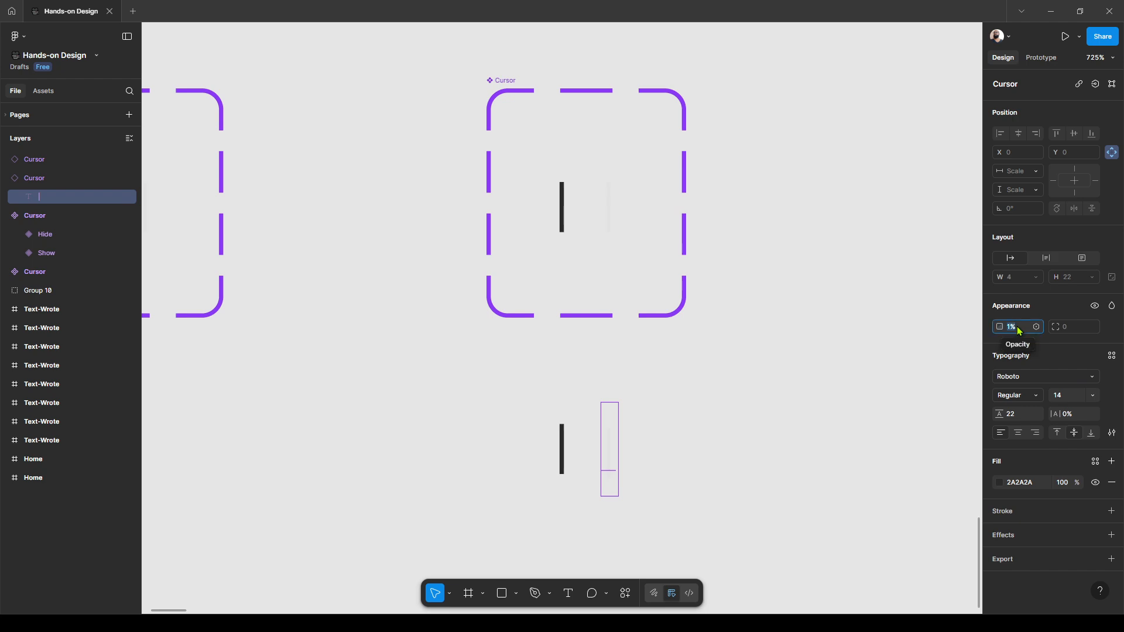
type("100")
key("Return")
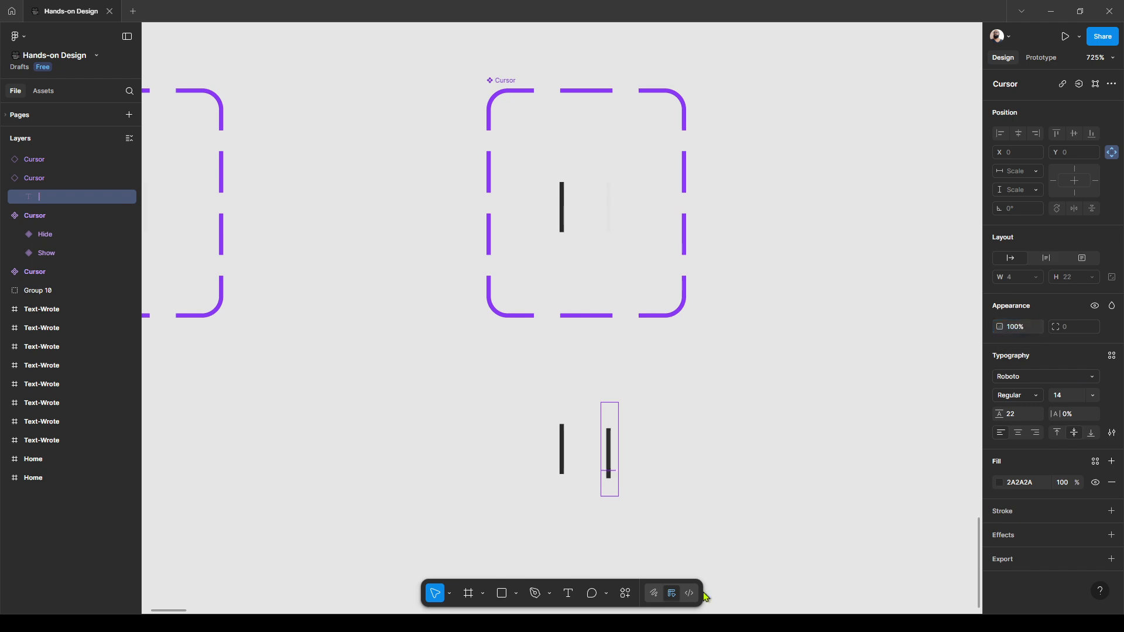
left_click(621, 443)
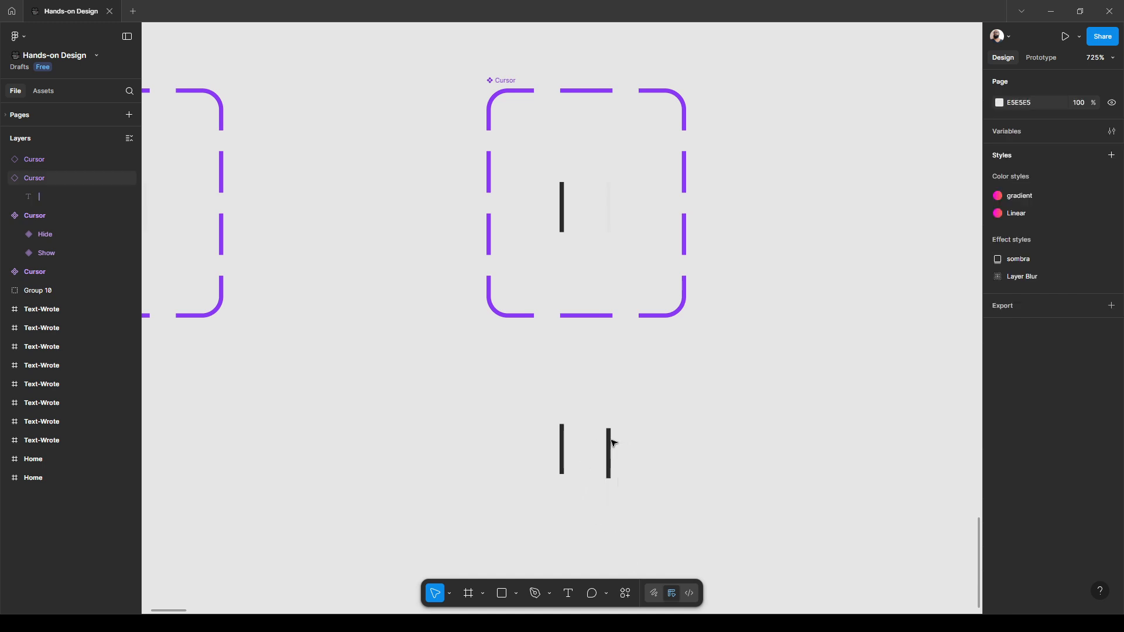
left_click_drag(613, 443, 609, 444)
Inspect the Show instance's text layer and set the text opacity in the Hide instance to 1%
left_click(566, 452)
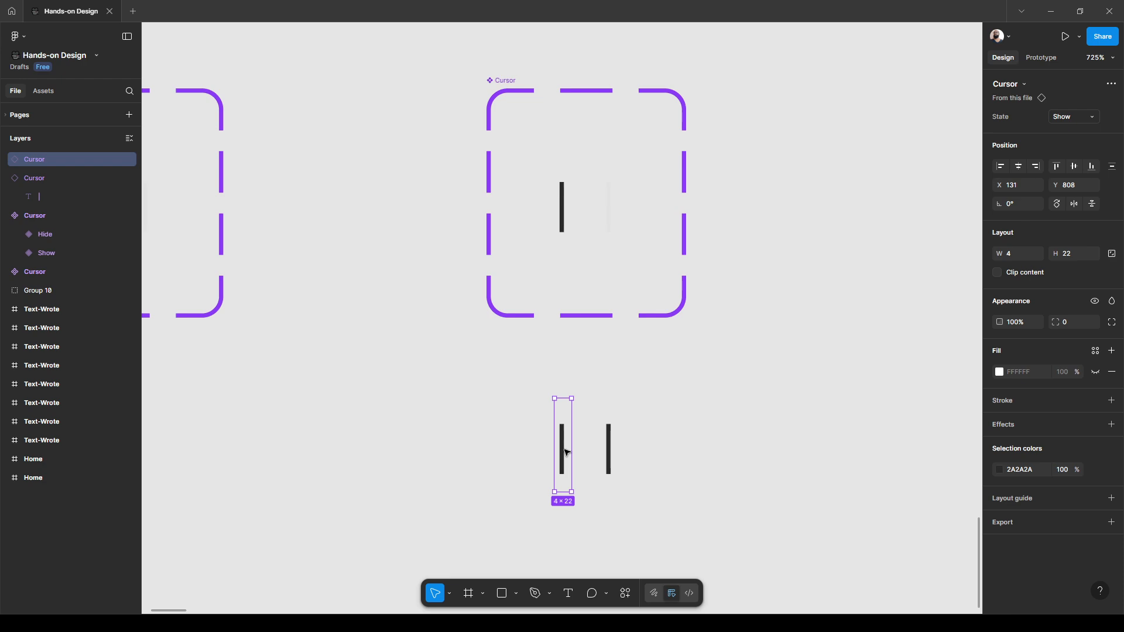
double_click(566, 452)
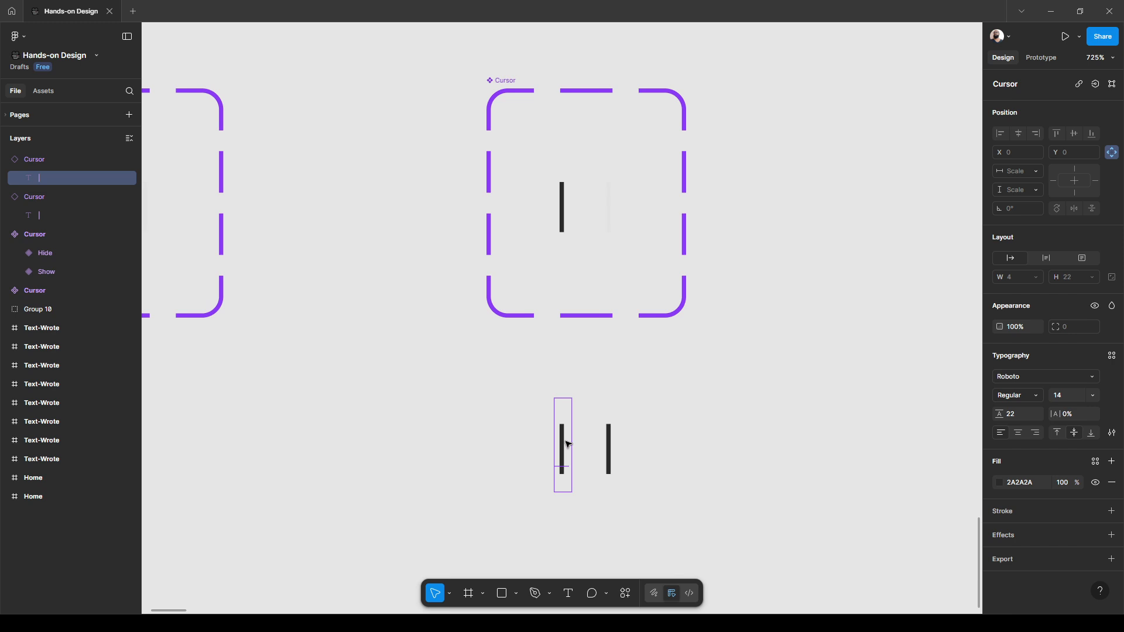
left_click(573, 448)
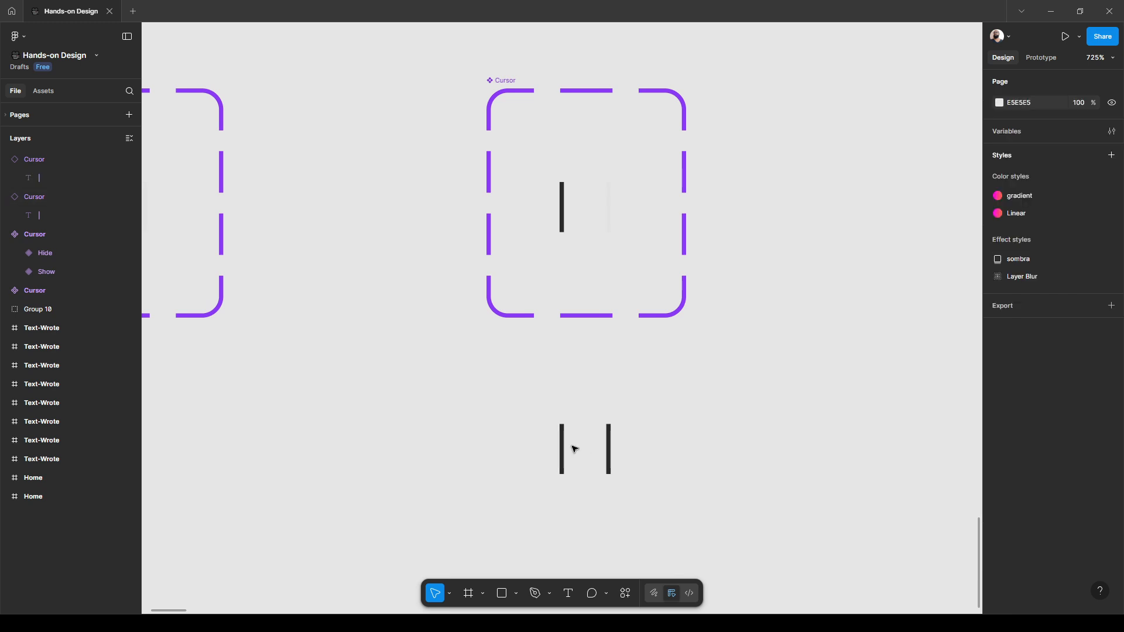
left_click(566, 449)
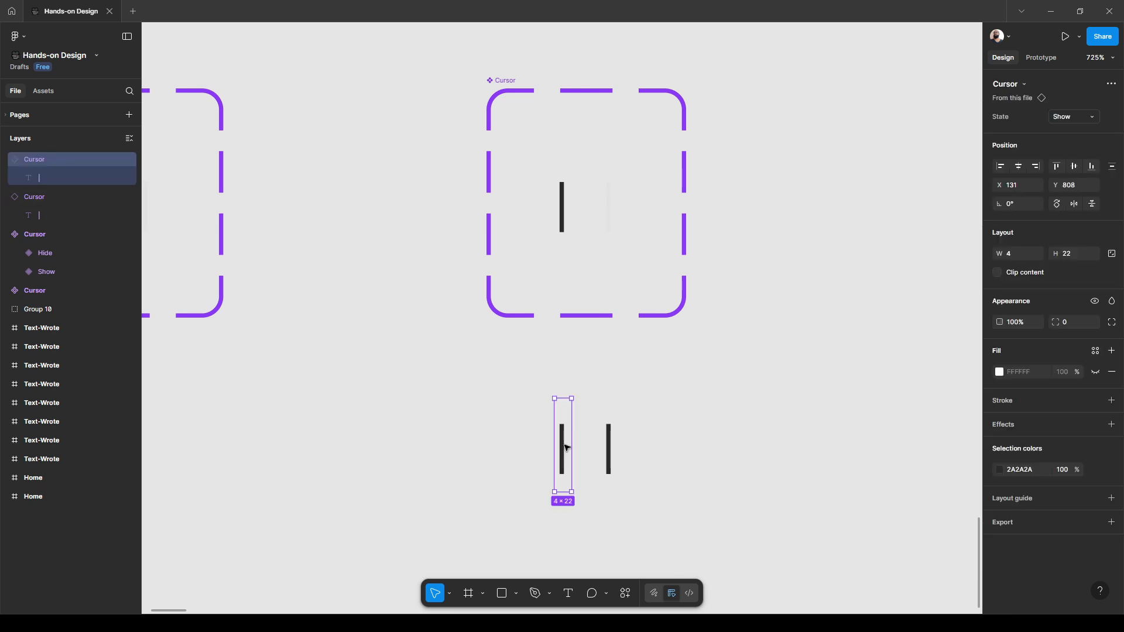
left_click(609, 445)
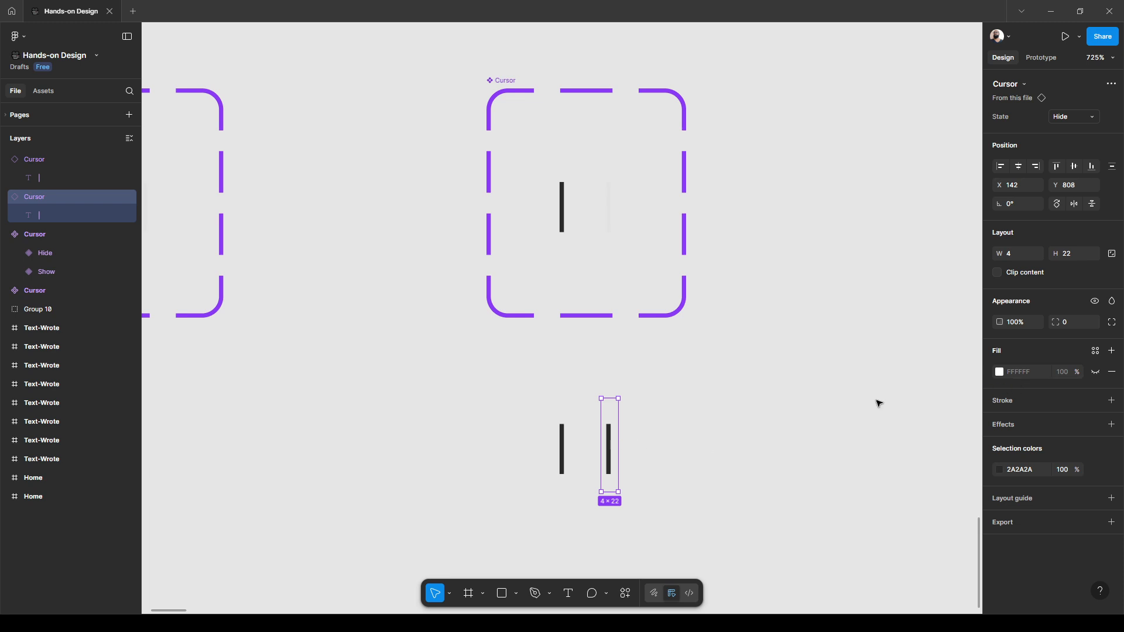
double_click(609, 451)
left_click(1019, 331)
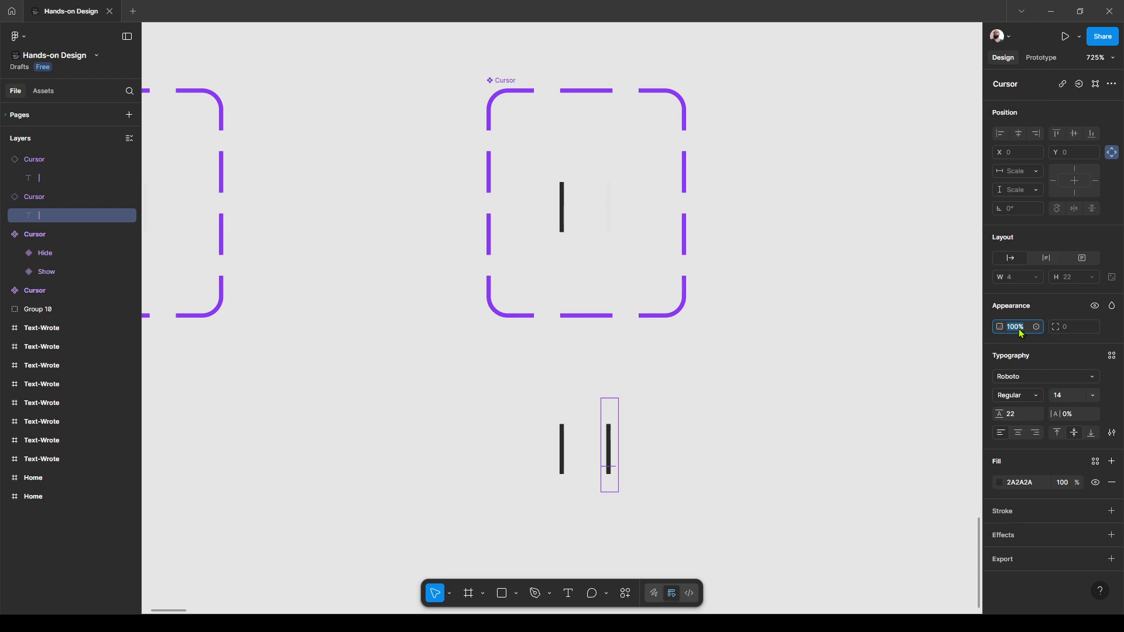
type("0")
key("Return")
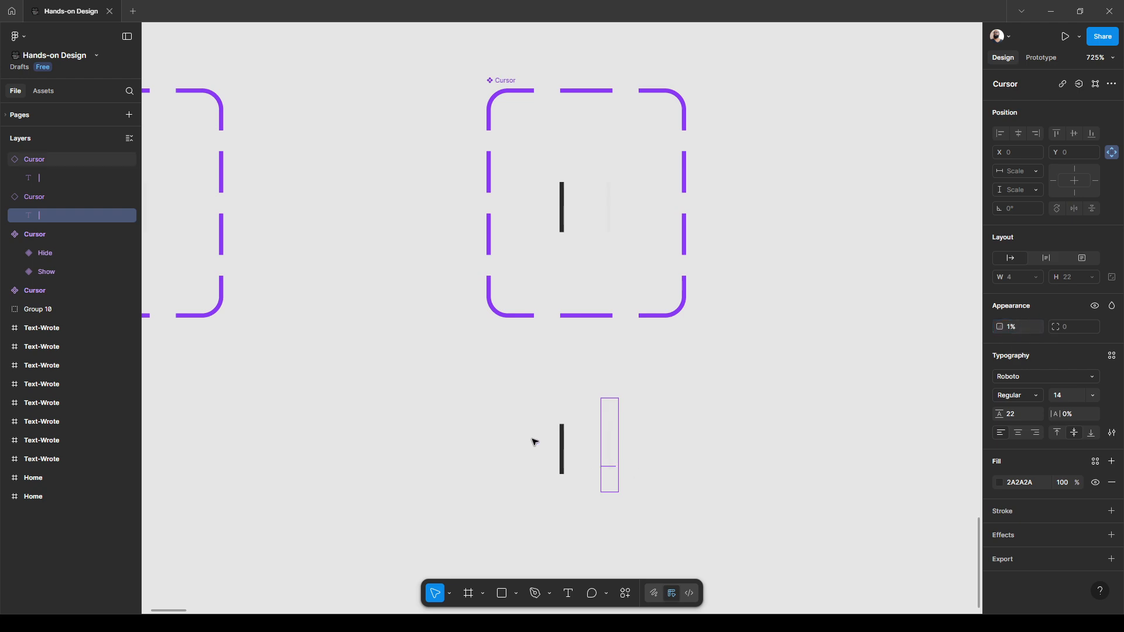
Select both Cursor instances below the duplicated set and detach them from their component
left_click(501, 404)
left_click_drag(448, 384, 750, 530)
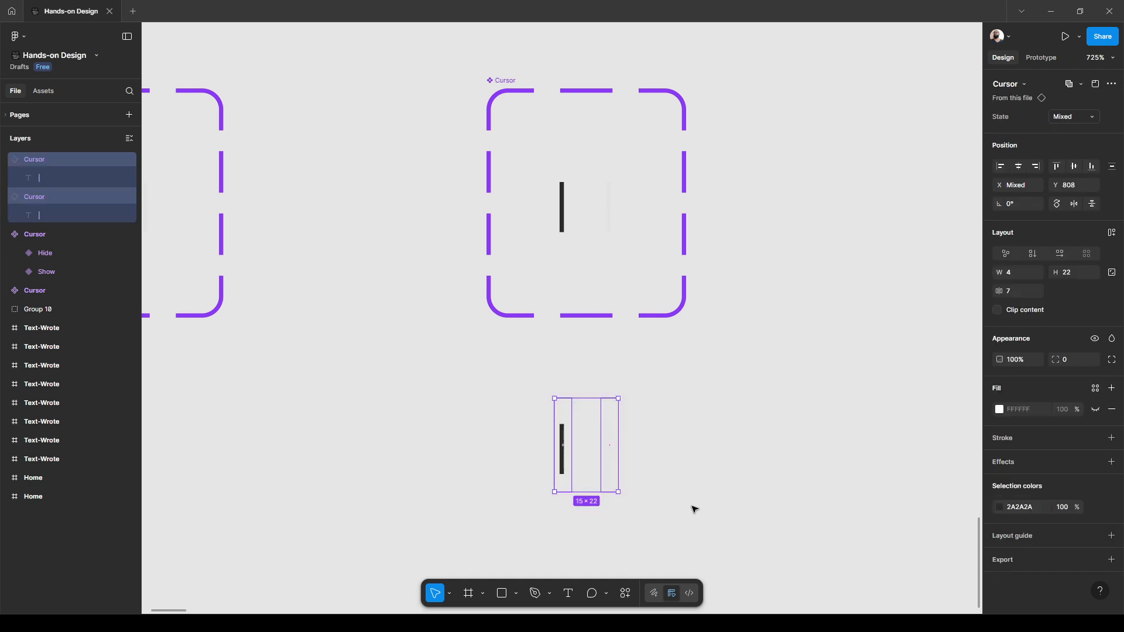
left_click(620, 428)
left_click(569, 440)
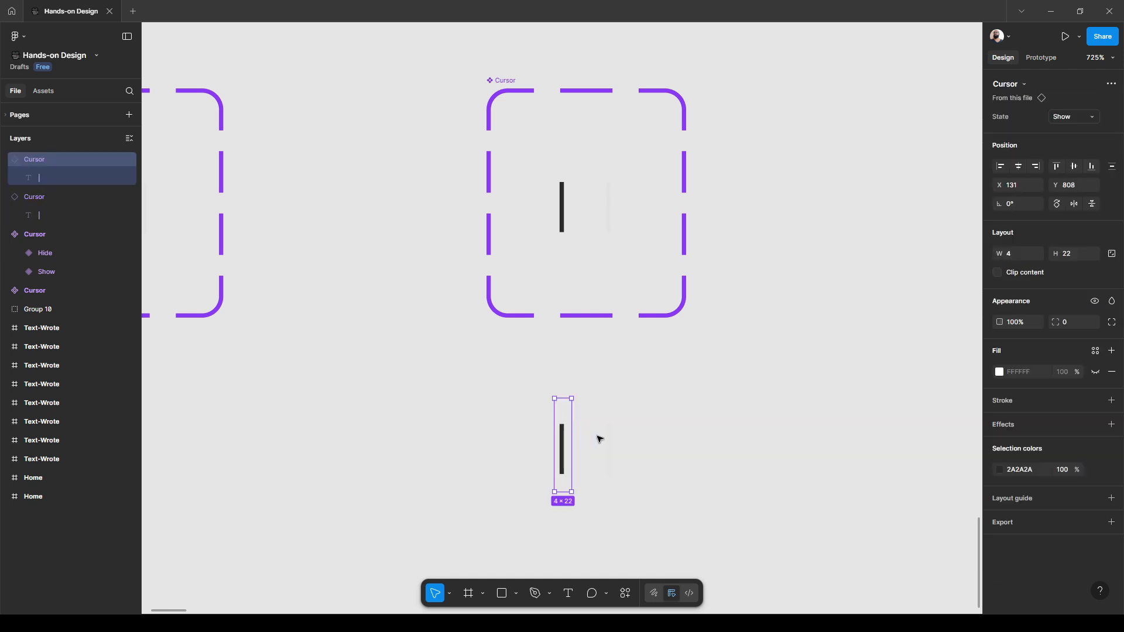
left_click(602, 439, "shift")
right_click(605, 440)
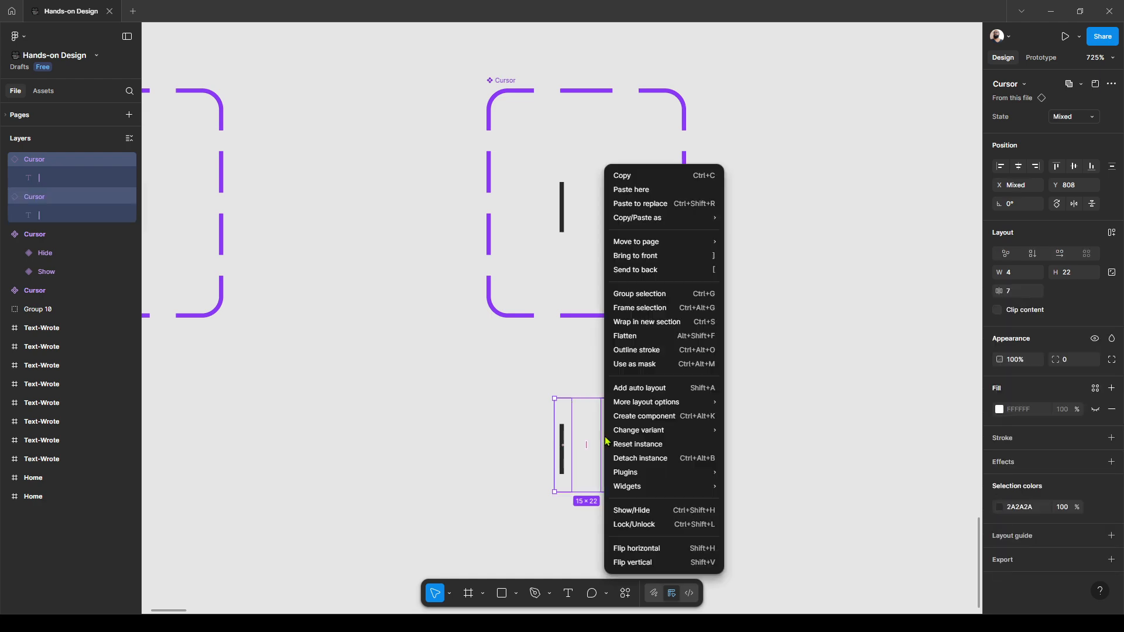
left_click(654, 460)
left_click(515, 418)
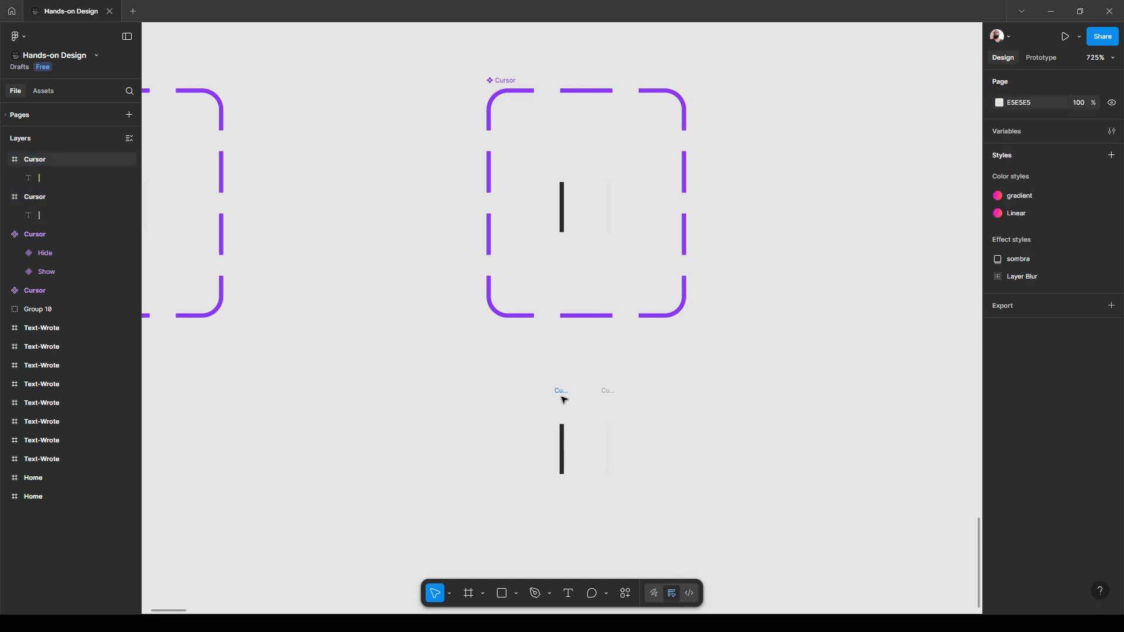
Set the opacity of the faint text inside the detached second Cursor frame to 100%
left_click(562, 391)
left_click(608, 391)
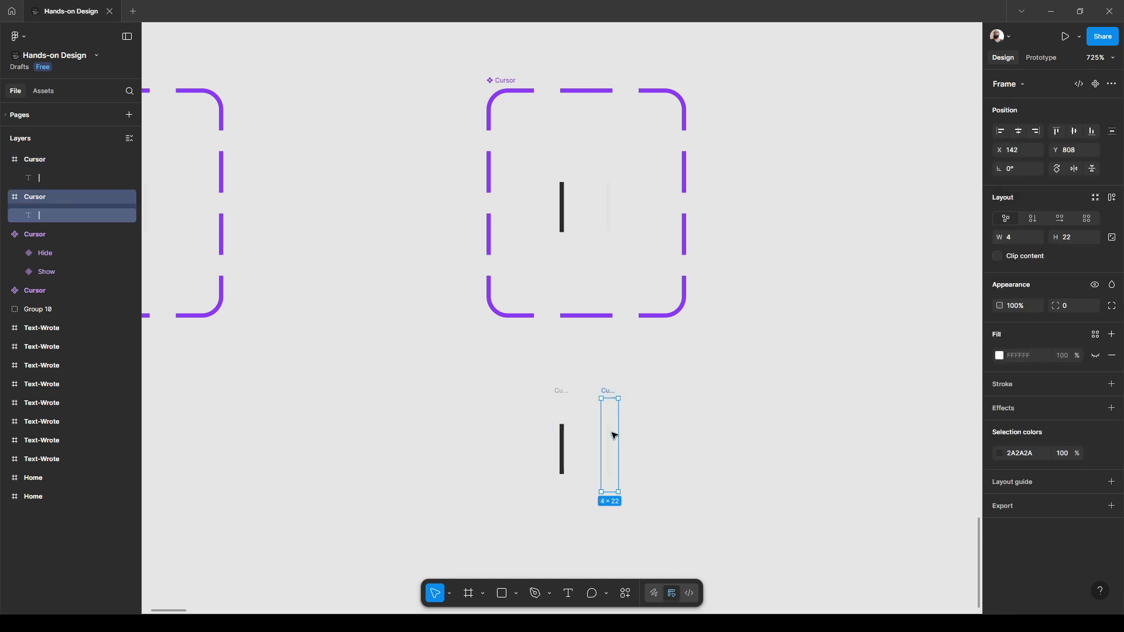
key("Return")
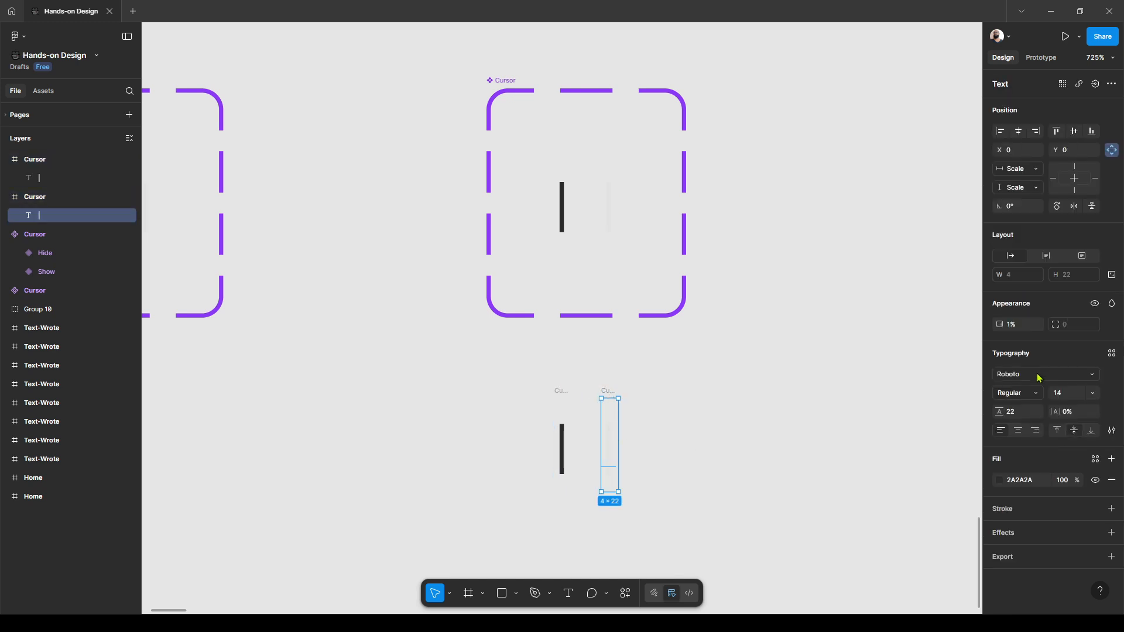
left_click(1020, 330)
type("100")
key("Return")
Turn each of the two detached Cursor frames into its own separate component
left_click(562, 384)
left_click(561, 392)
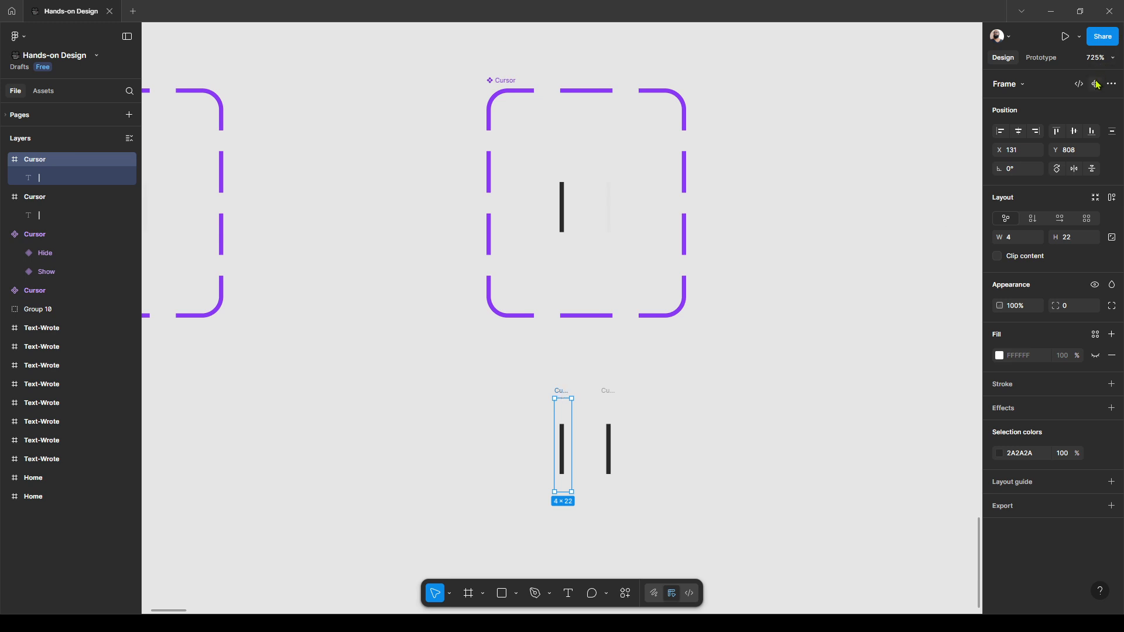
key("ctrl+alt+k")
left_click(608, 448)
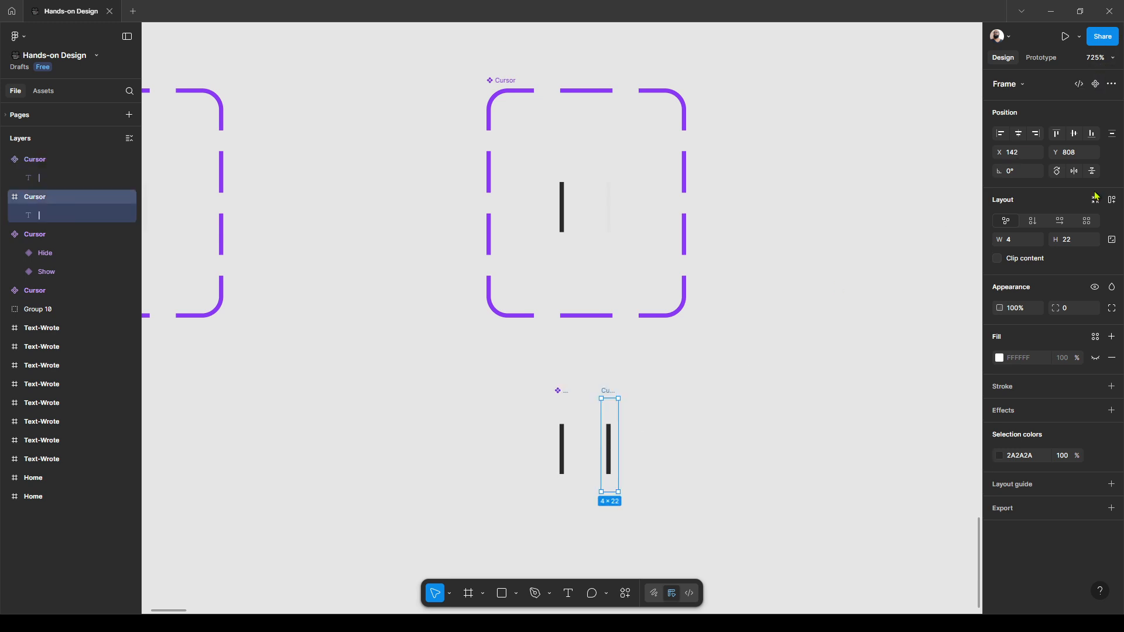
left_click(1095, 84)
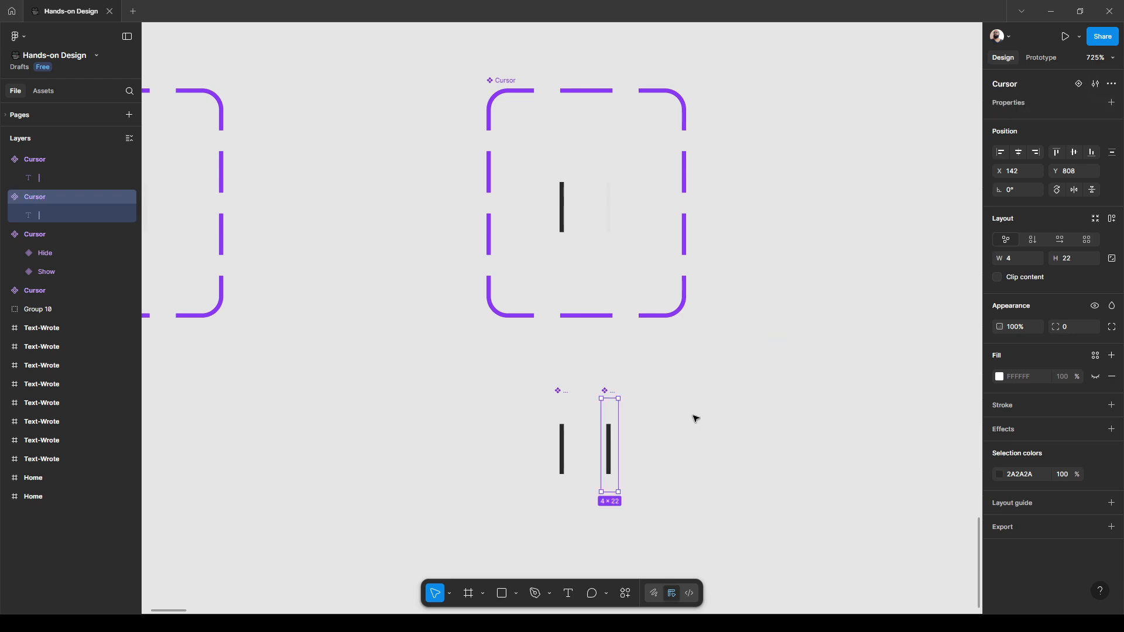
Set the text opacity in the second new Cursor component to 1% and dismiss the text content tip
double_click(613, 454)
left_click(1026, 352)
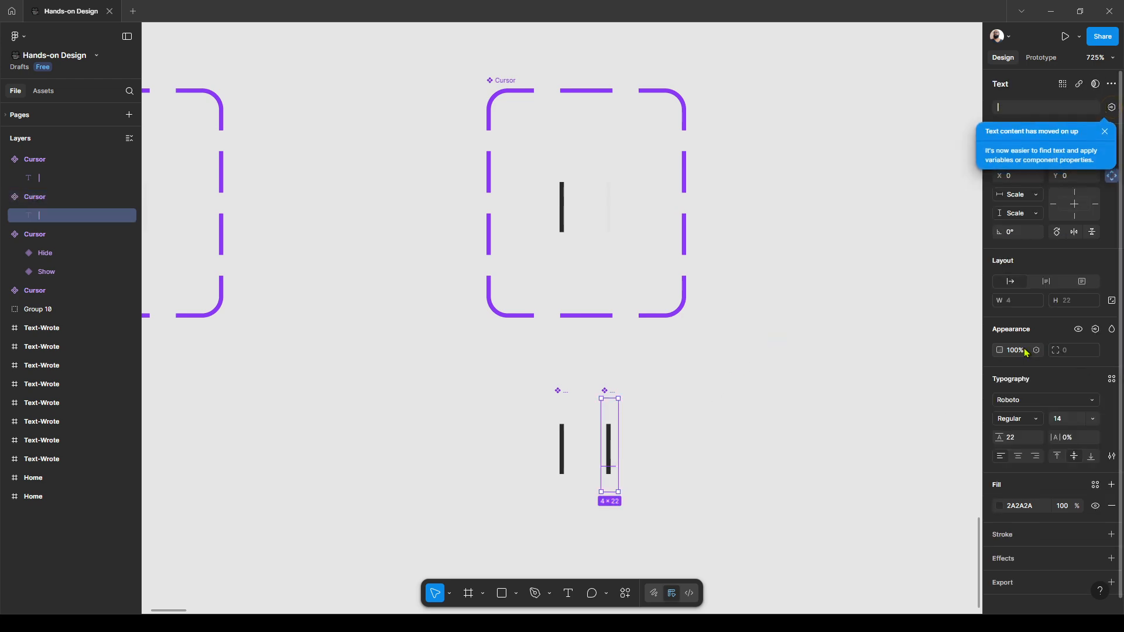
type("1")
key("Return")
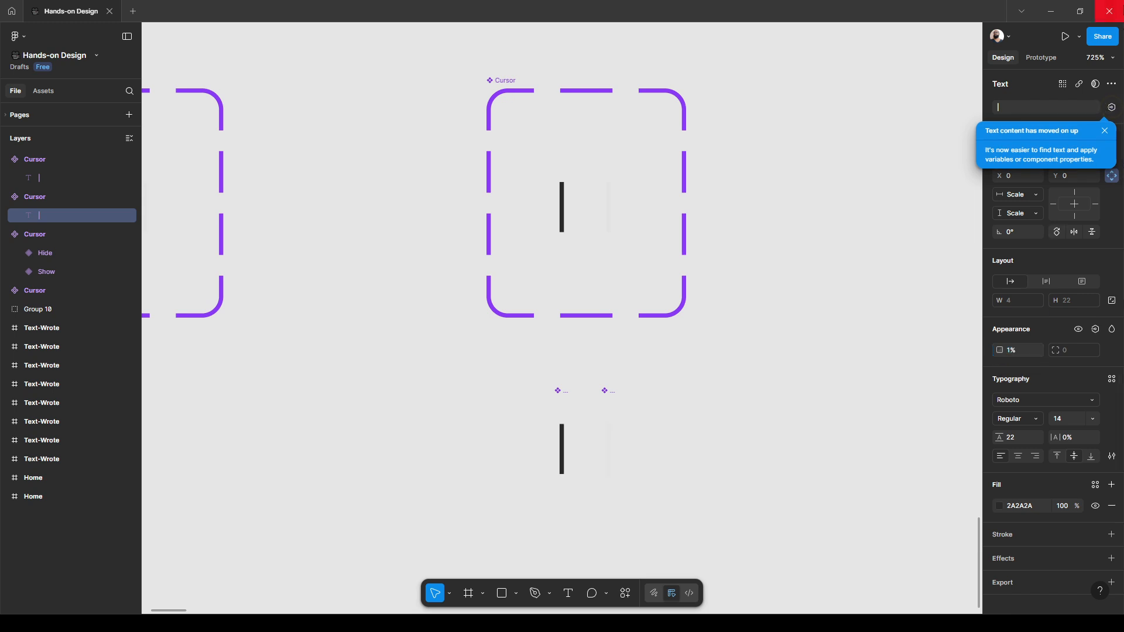
left_click(1104, 131)
Select the two new Cursor components and combine them as variants of one component set
left_click(574, 387)
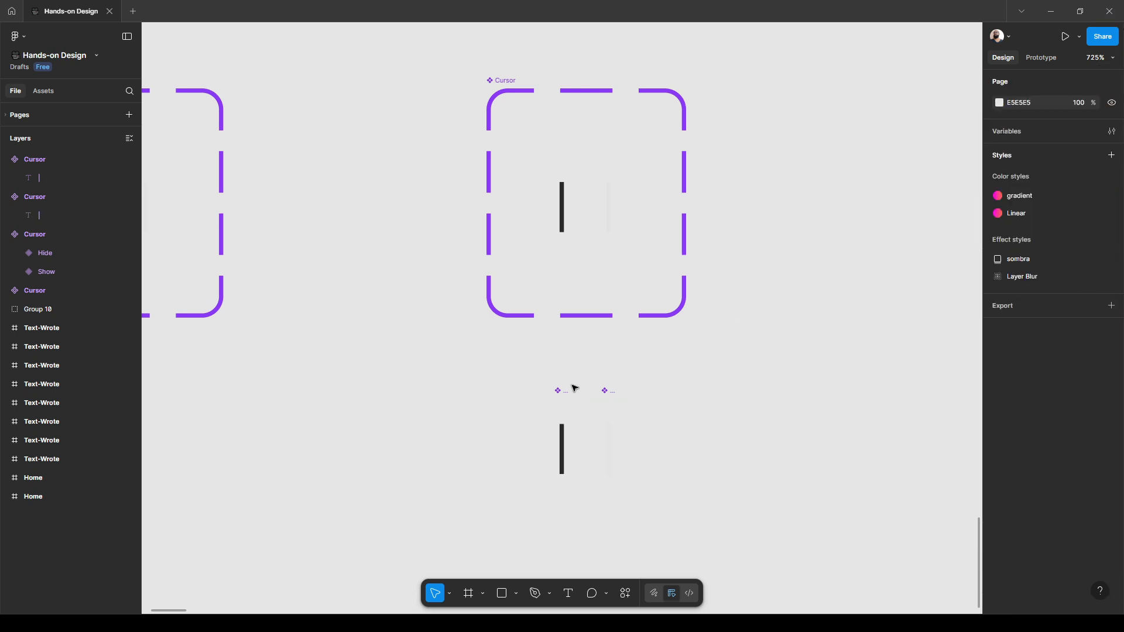
left_click_drag(465, 384, 759, 537)
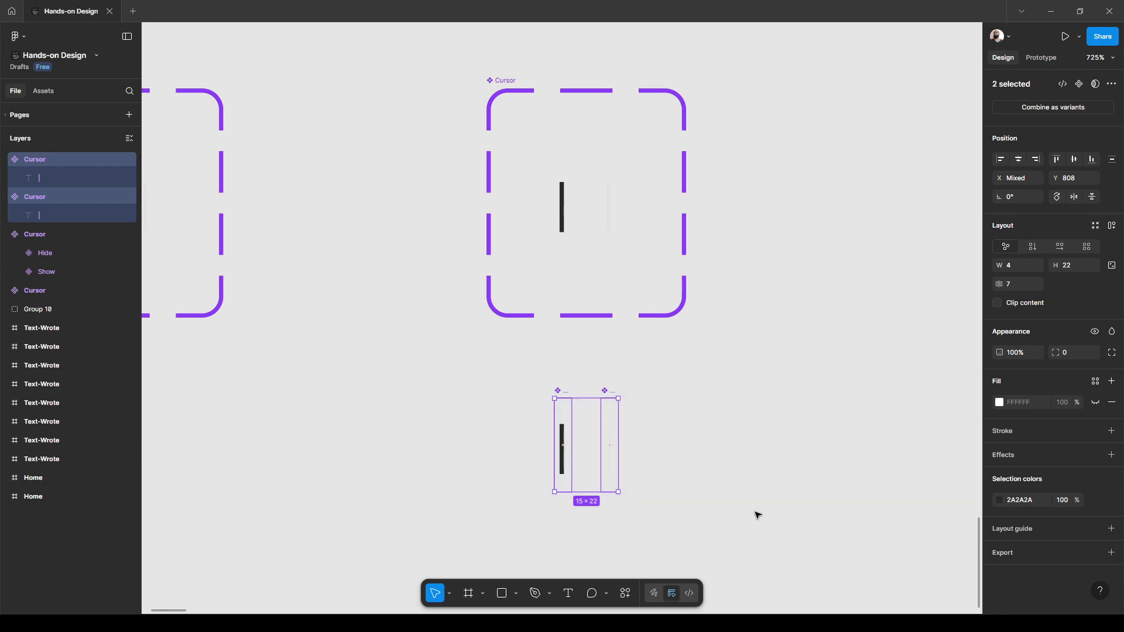
left_click(1019, 110)
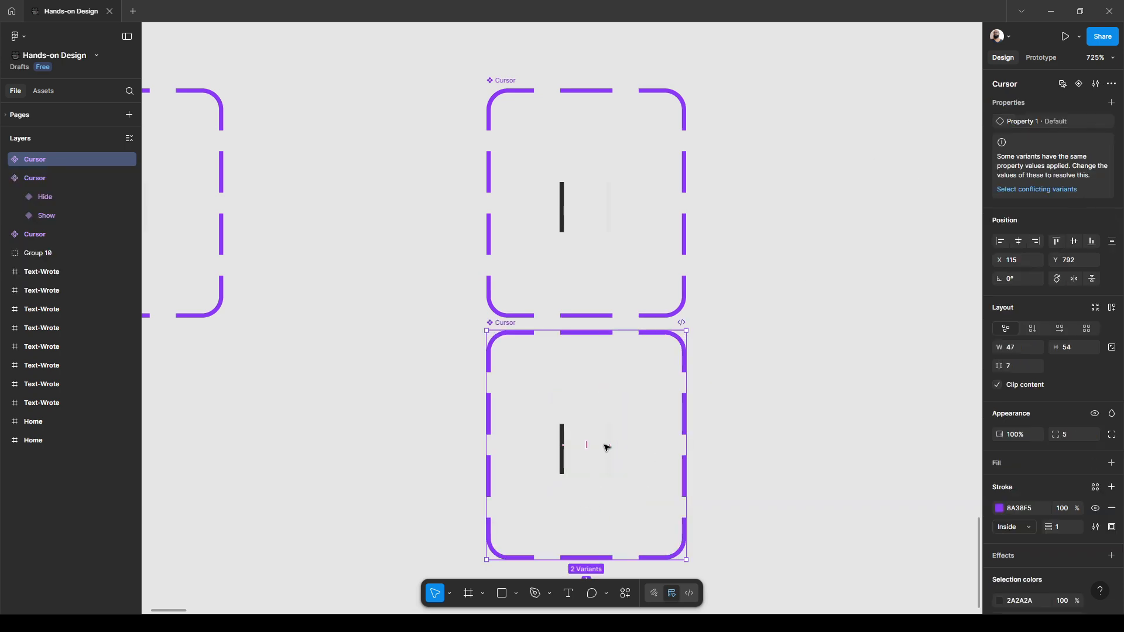
Set the opacity of the text in the new Cursor set's second variant to 100%
double_click(620, 426)
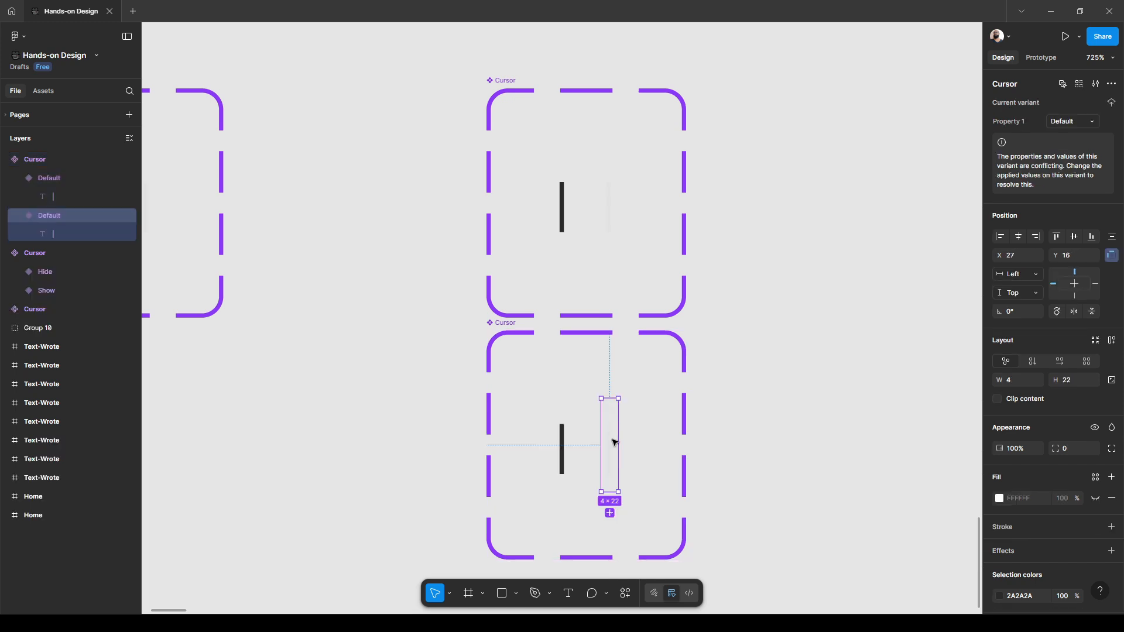
scroll(614, 442, "down", 1)
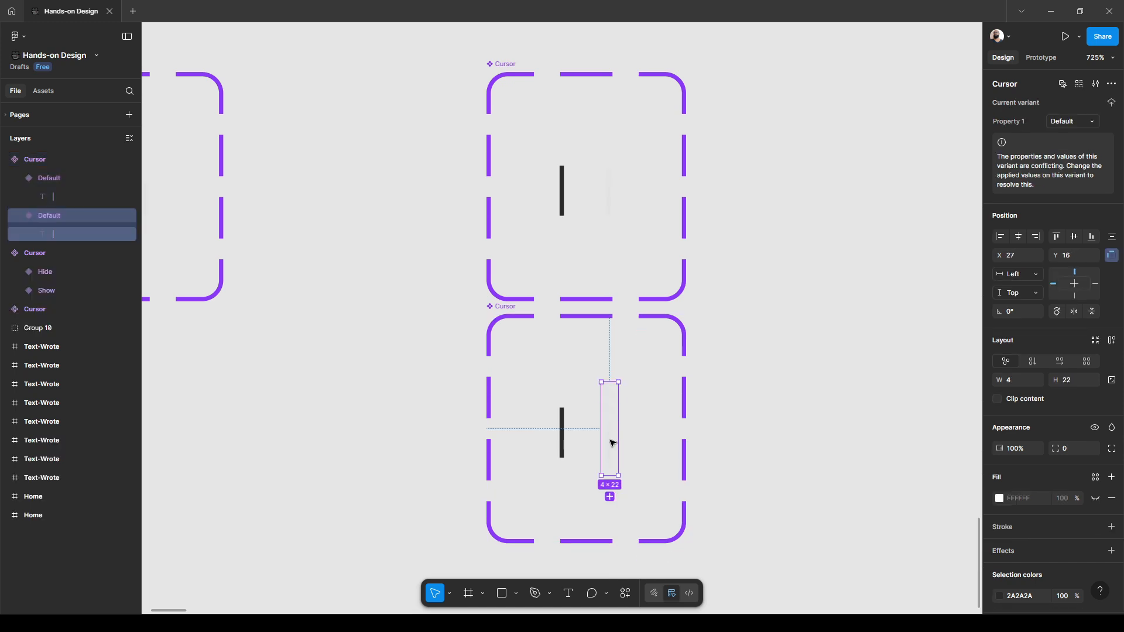
double_click(610, 443)
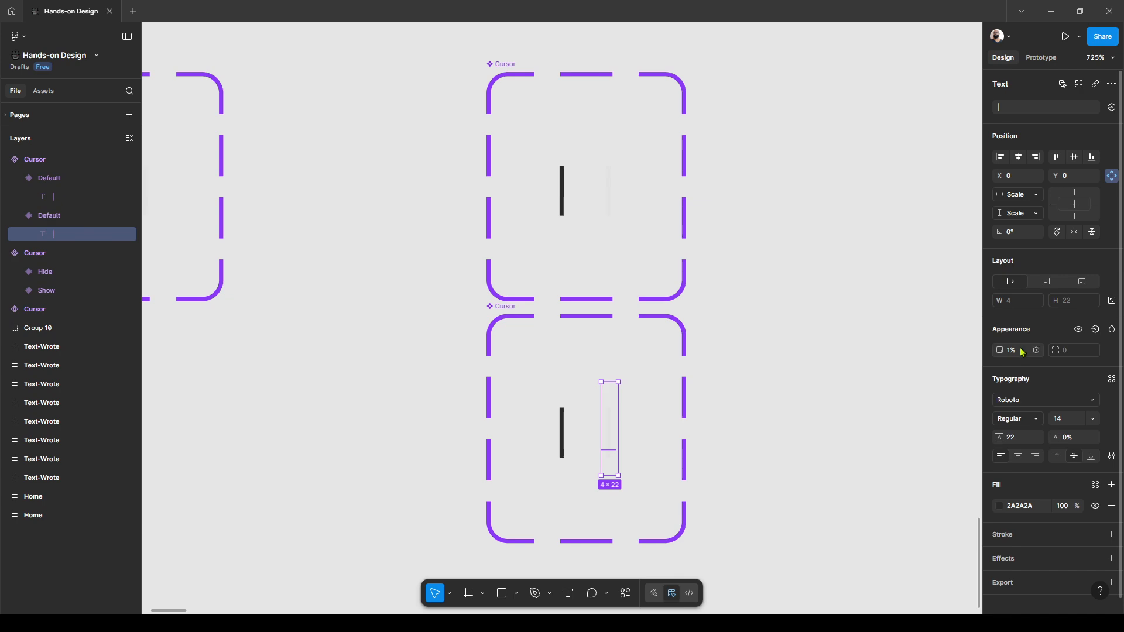
left_click(1021, 353)
key("Return")
scroll(600, 409, "down", 1)
scroll(570, 422, "up", 2)
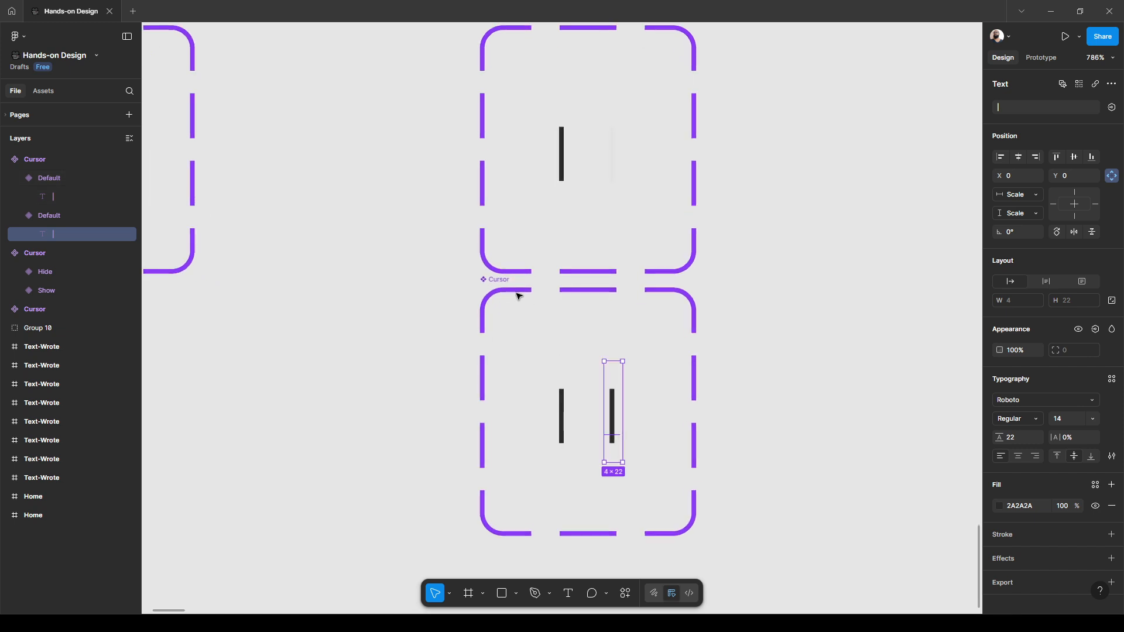
Move the new Cursor component set slightly lower and rename its variant property to States
left_click_drag(499, 283, 497, 310)
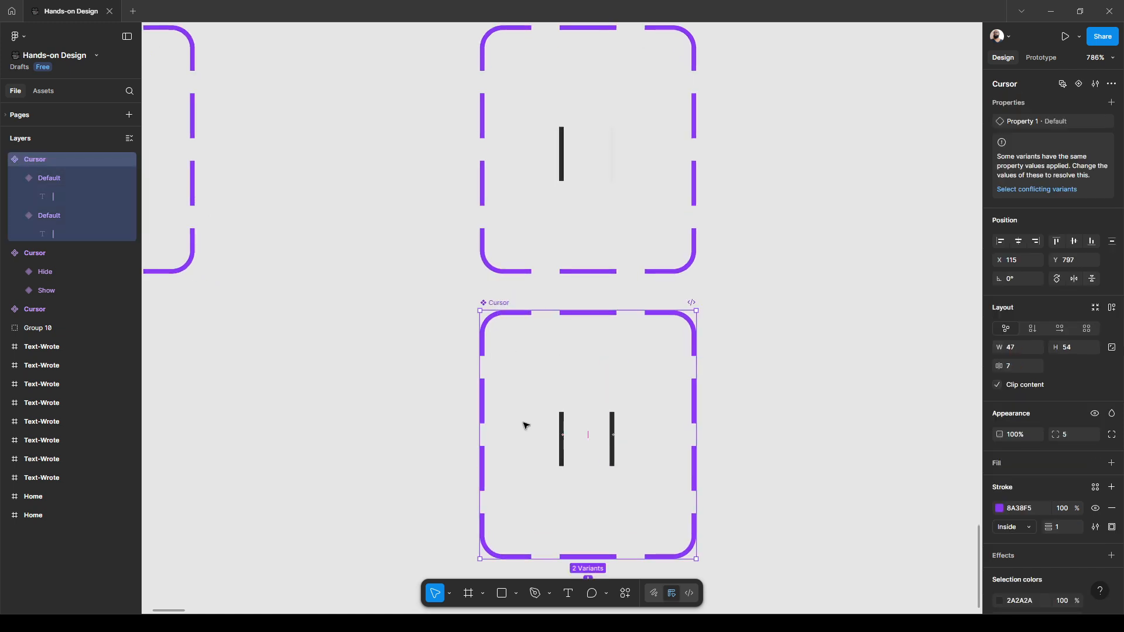
double_click(1021, 123)
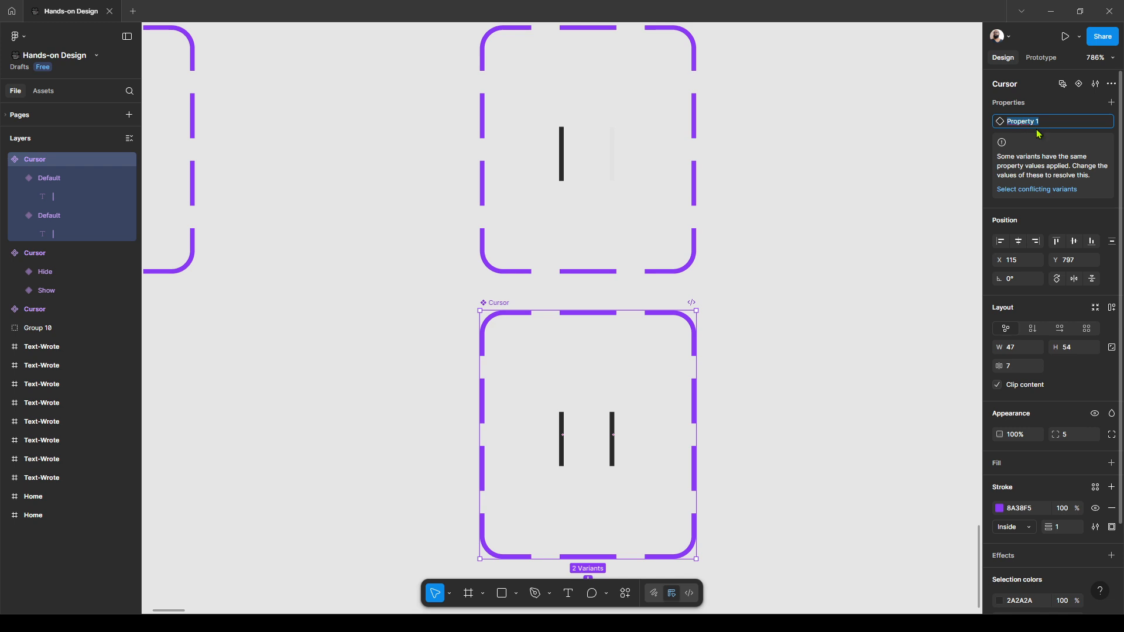
type("States")
key("Return")
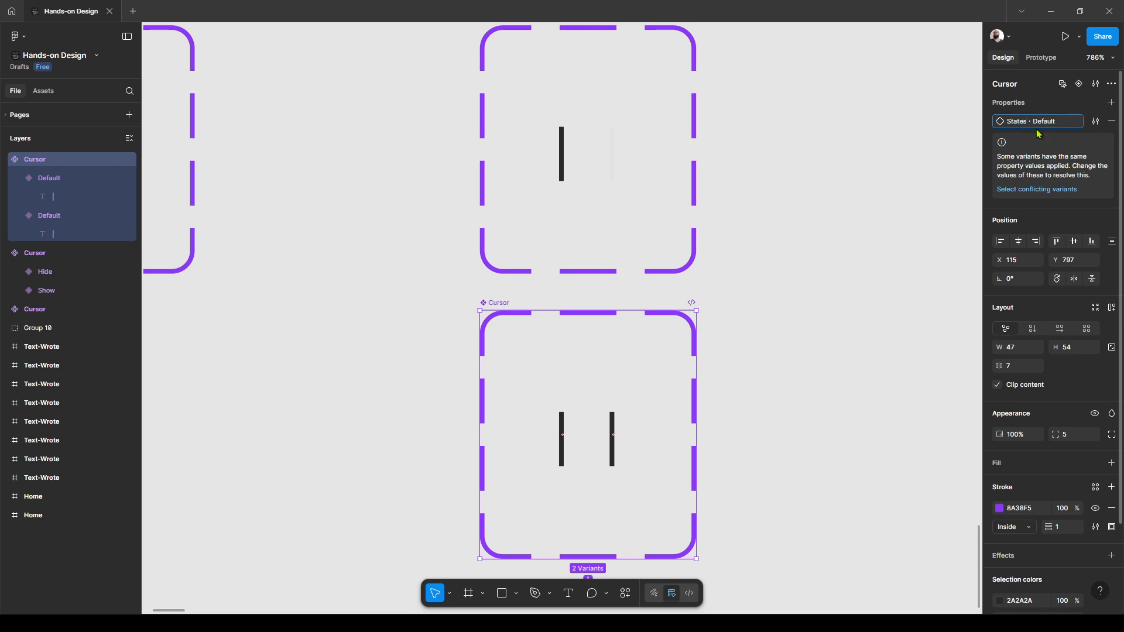
double_click(567, 426)
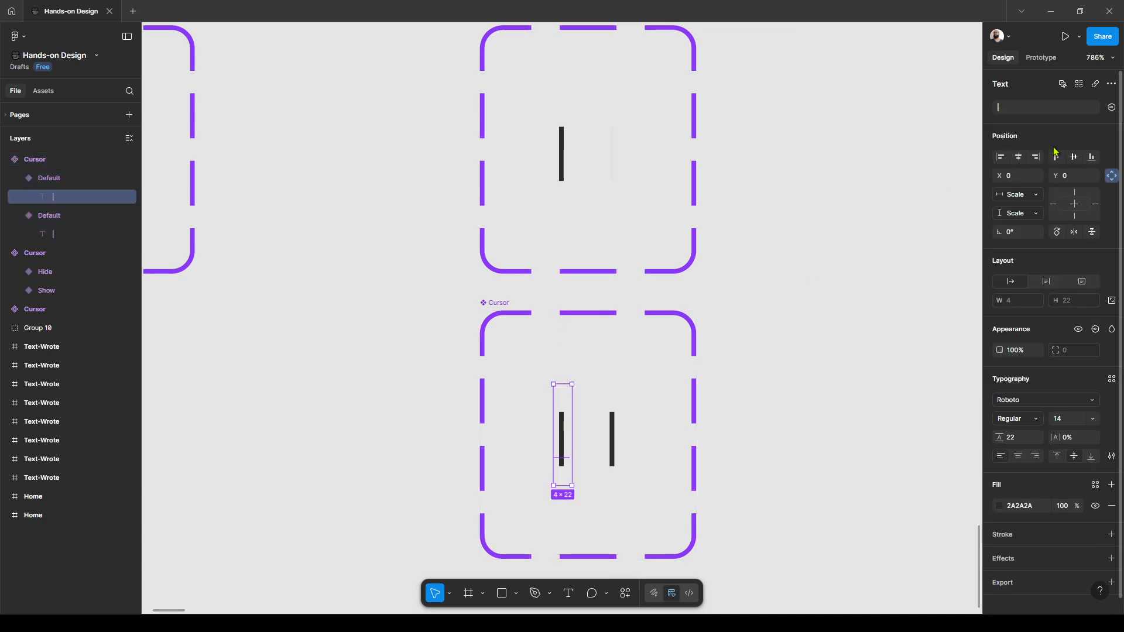
left_click(790, 263)
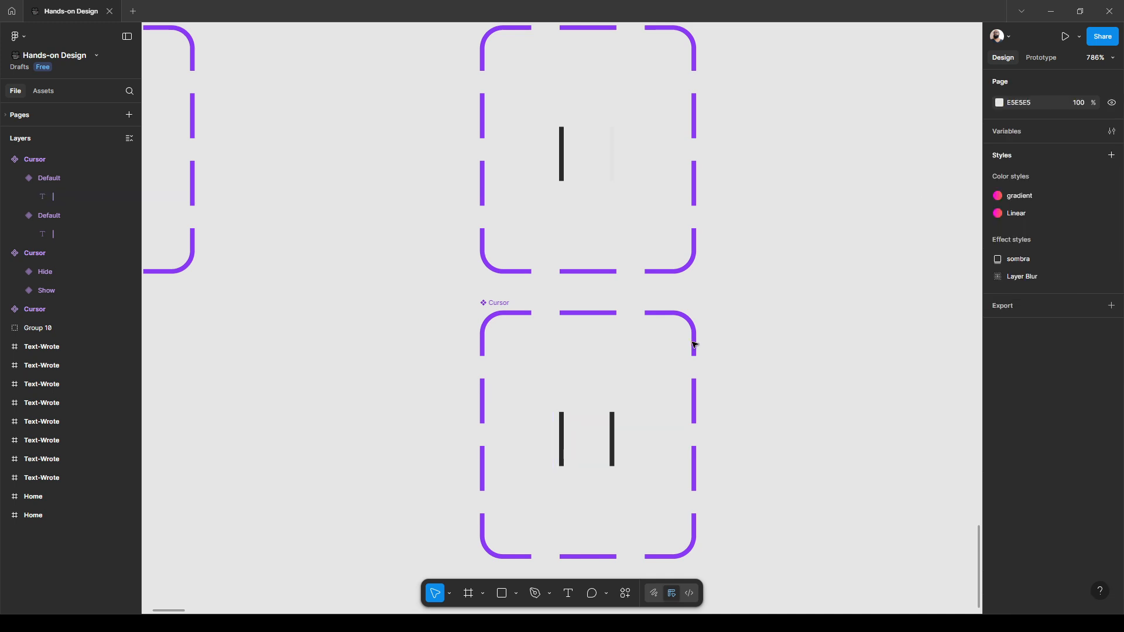
left_click(507, 305)
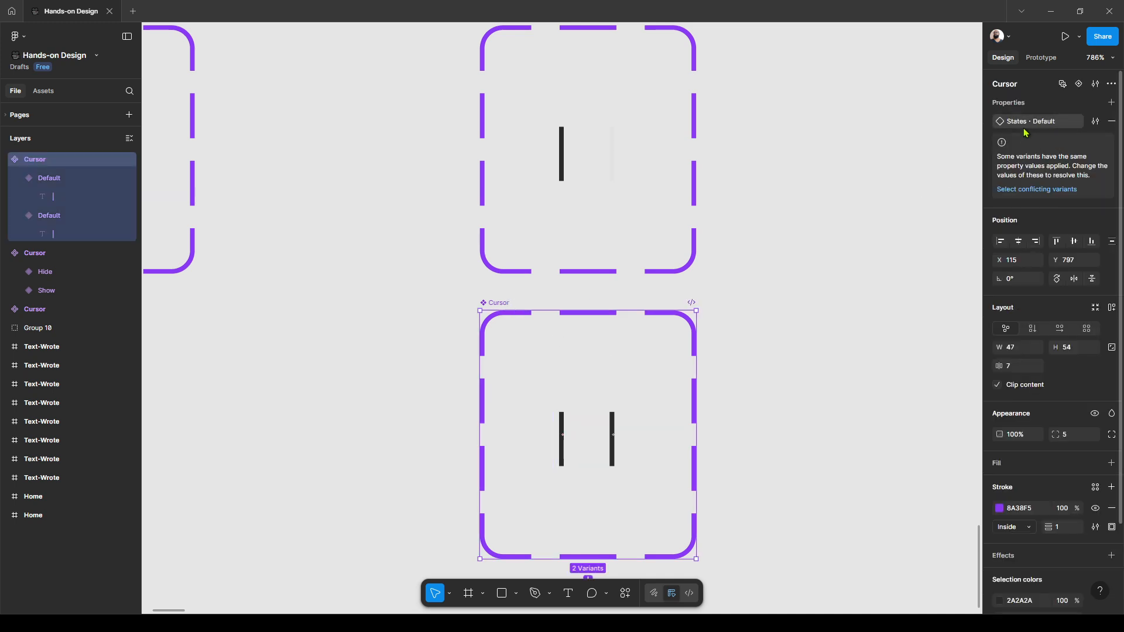
double_click(1049, 122)
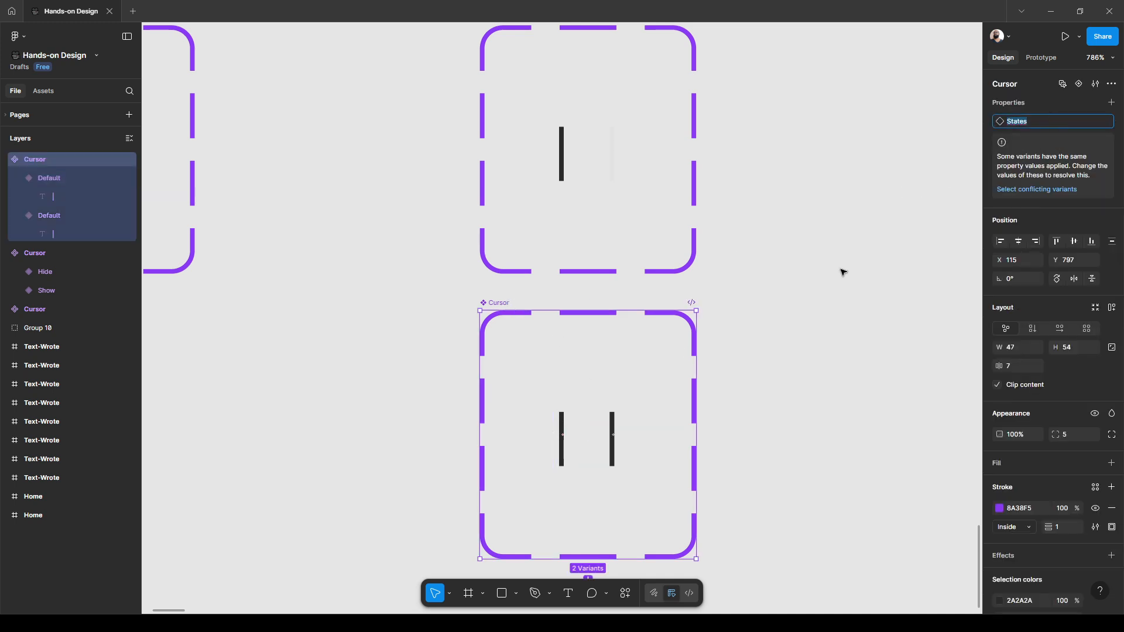
left_click(823, 281)
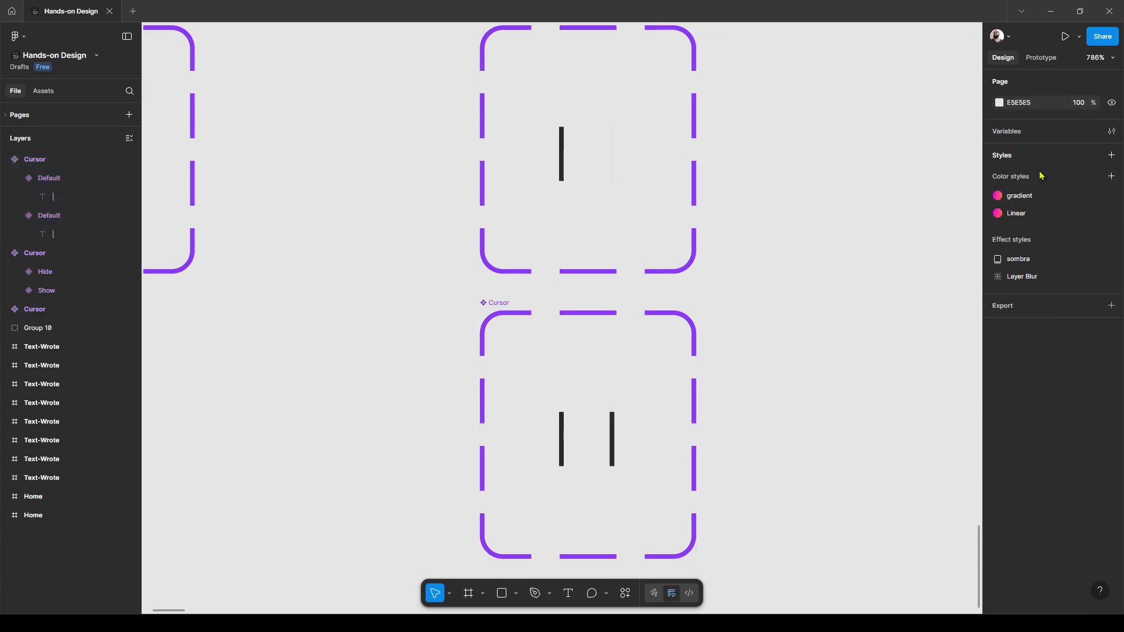
Set the States value of the new Cursor set's first variant to show
left_click(562, 437)
left_click(1062, 122)
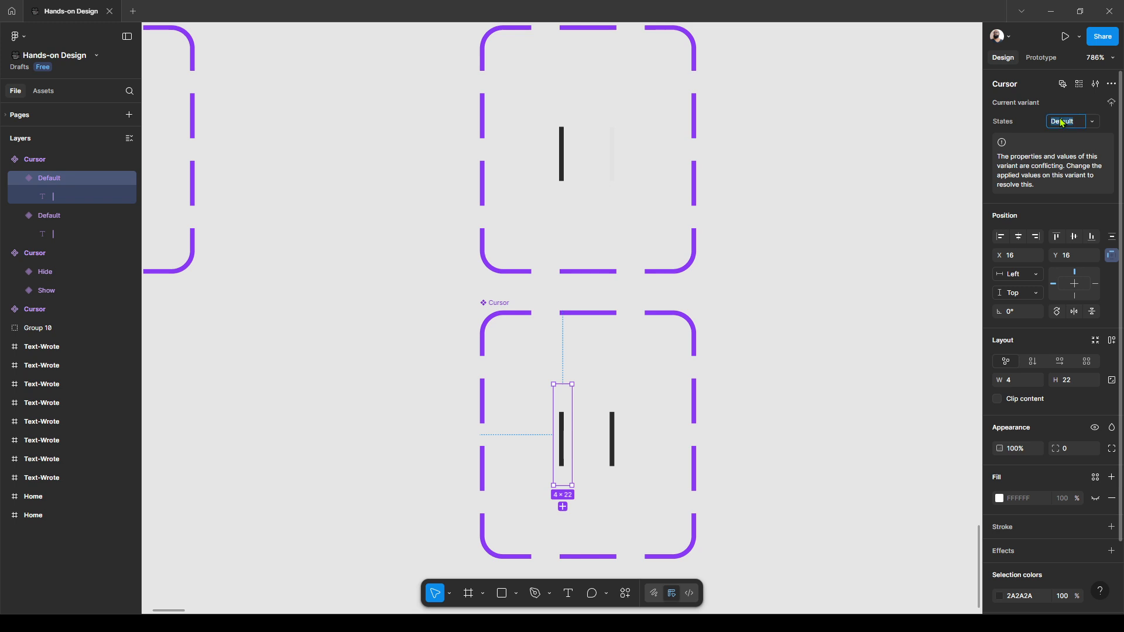
type("show")
key("Return")
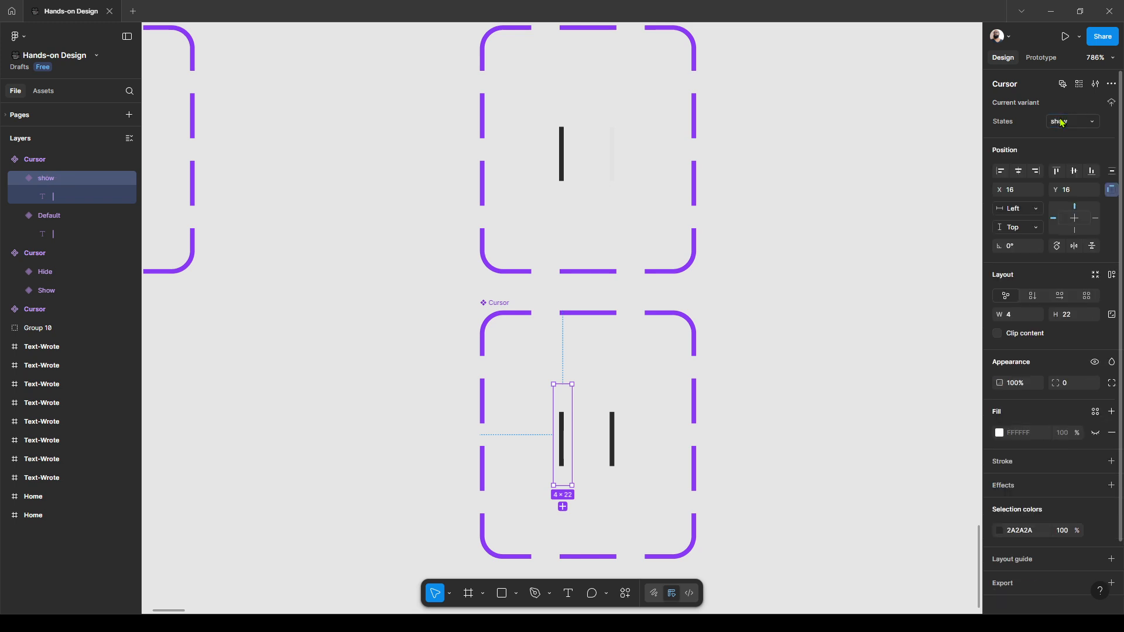
Set the States value of the new Cursor set's second variant to hide
left_click(613, 430)
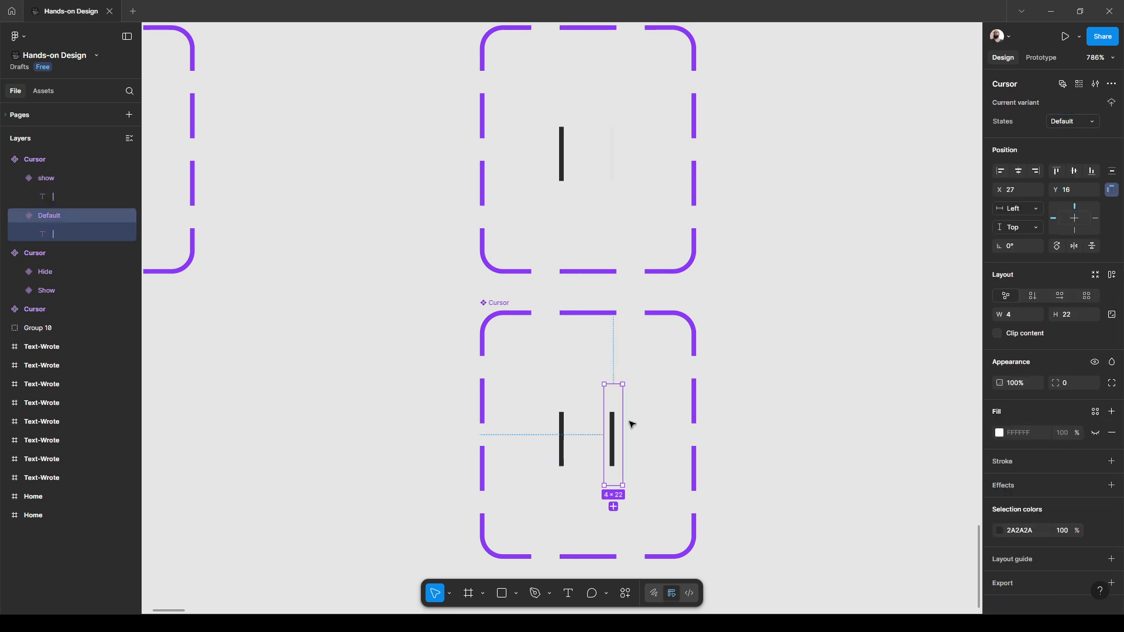
left_click(1061, 124)
double_click(1061, 124)
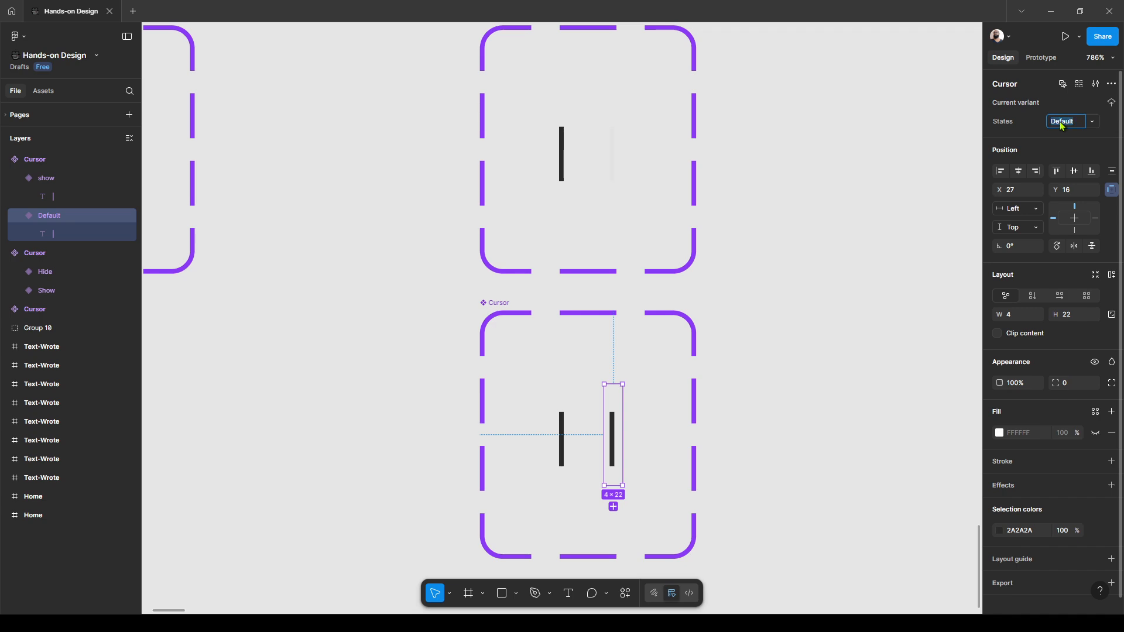
type("hide")
key("Return")
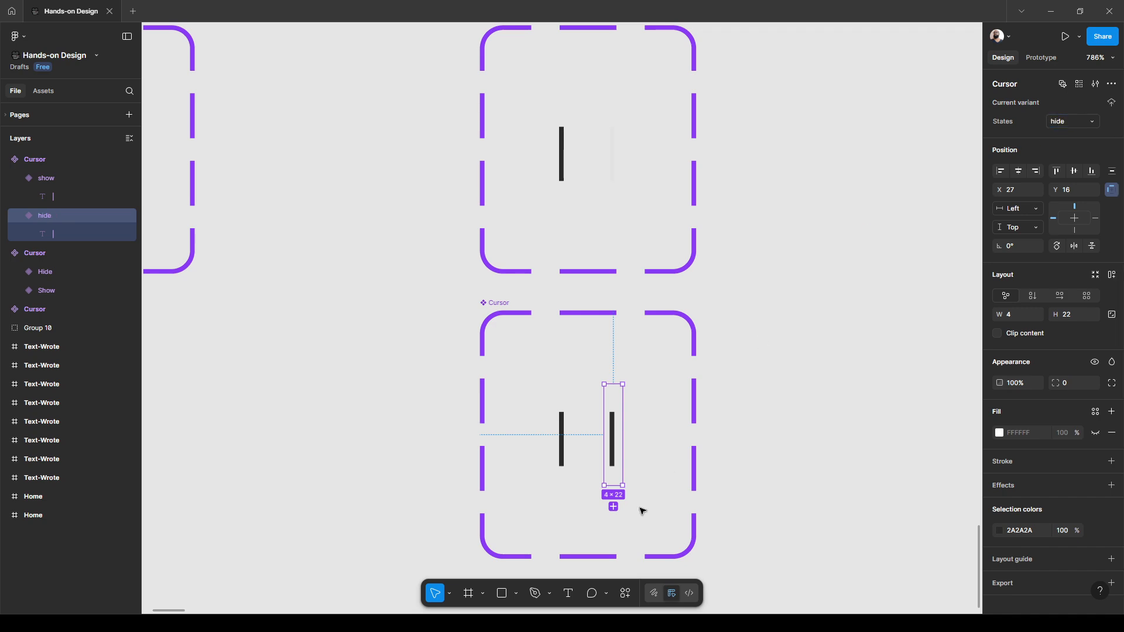
Add a prototype interaction from the show variant that changes to hide, triggered After delay
left_click(563, 436)
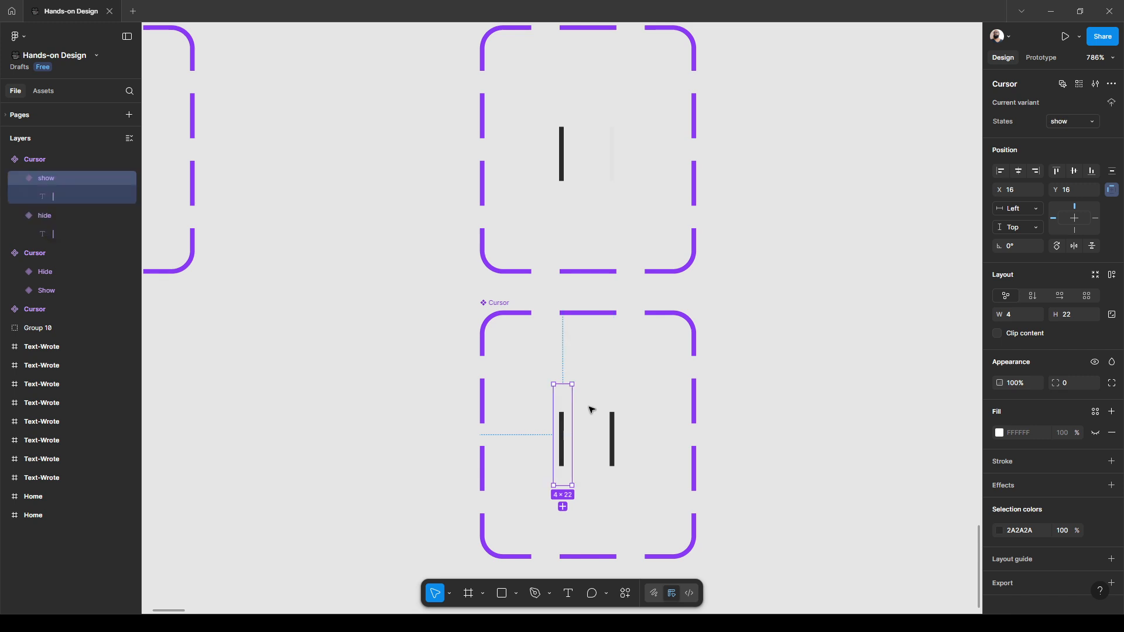
left_click(1041, 57)
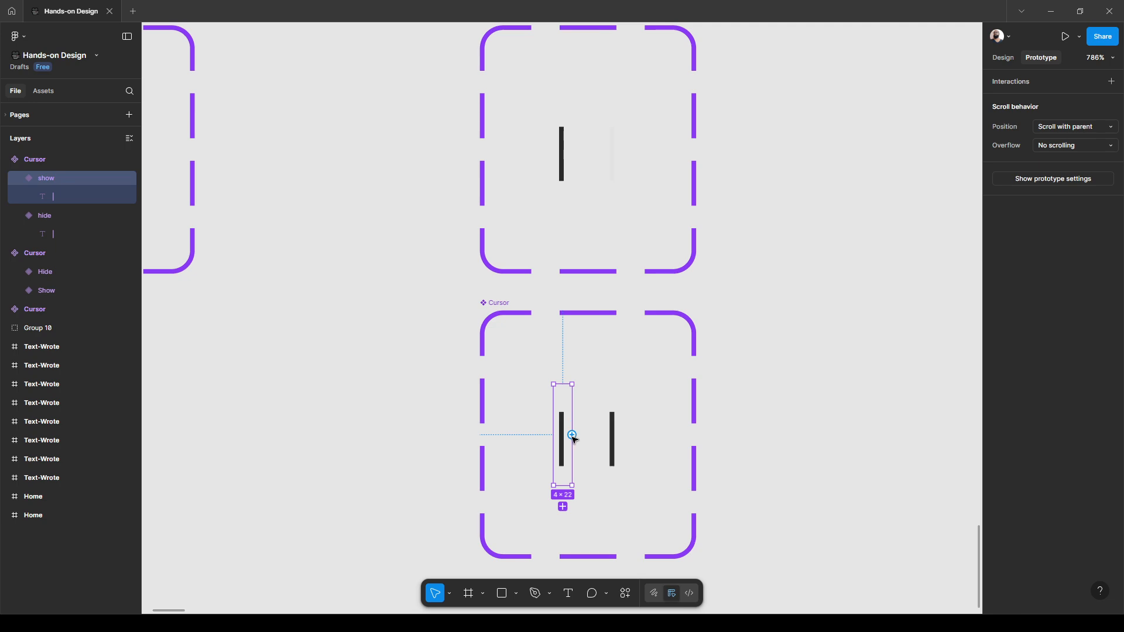
left_click_drag(572, 435, 618, 435)
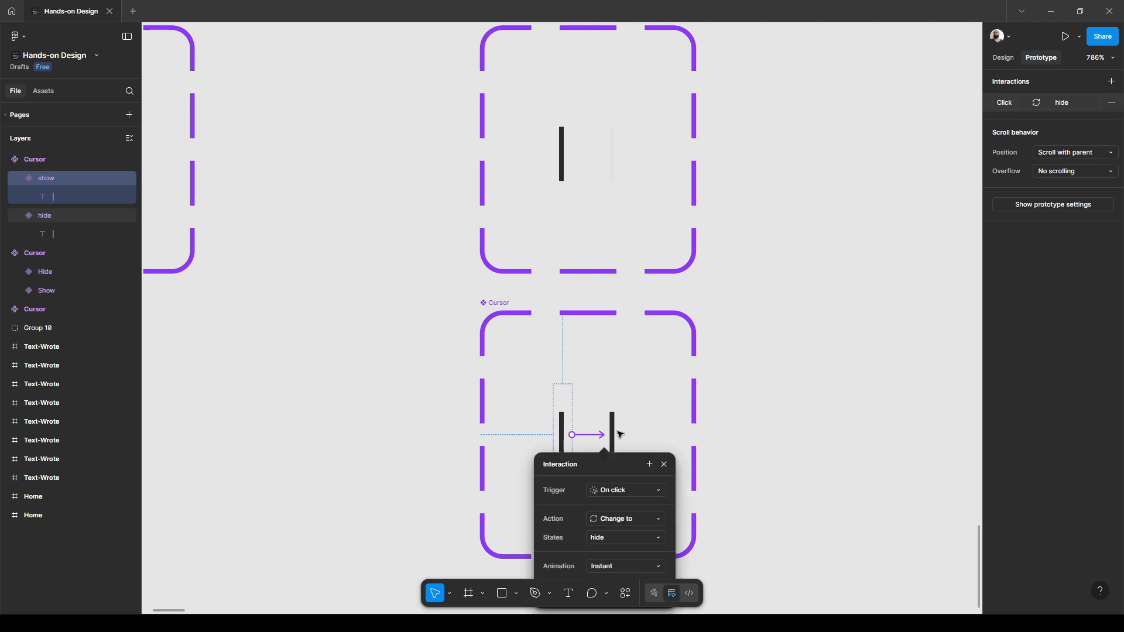
left_click(625, 490)
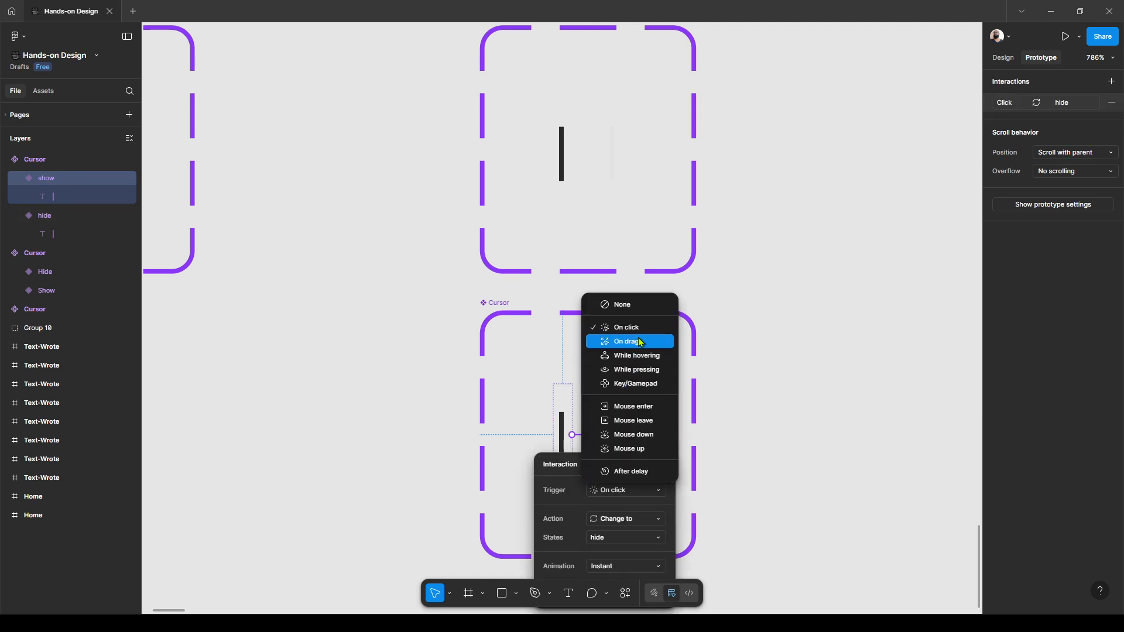
left_click(638, 471)
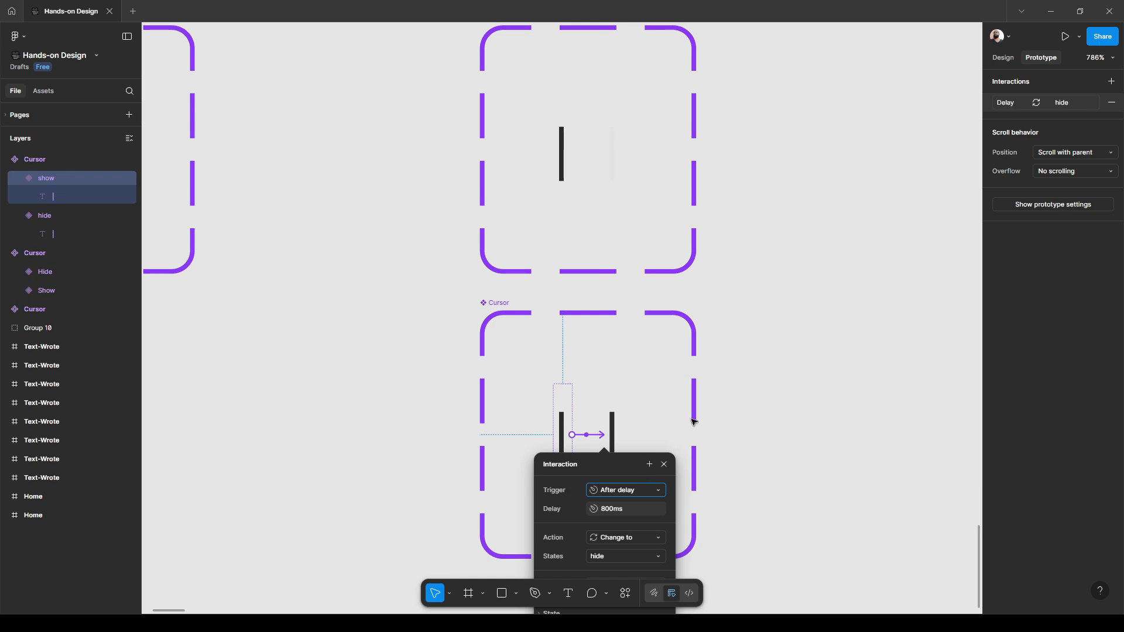
Check the delay used in the original Cursor set's interactions and set the new show-to-hide interaction's delay to 500 ms
left_click(563, 135)
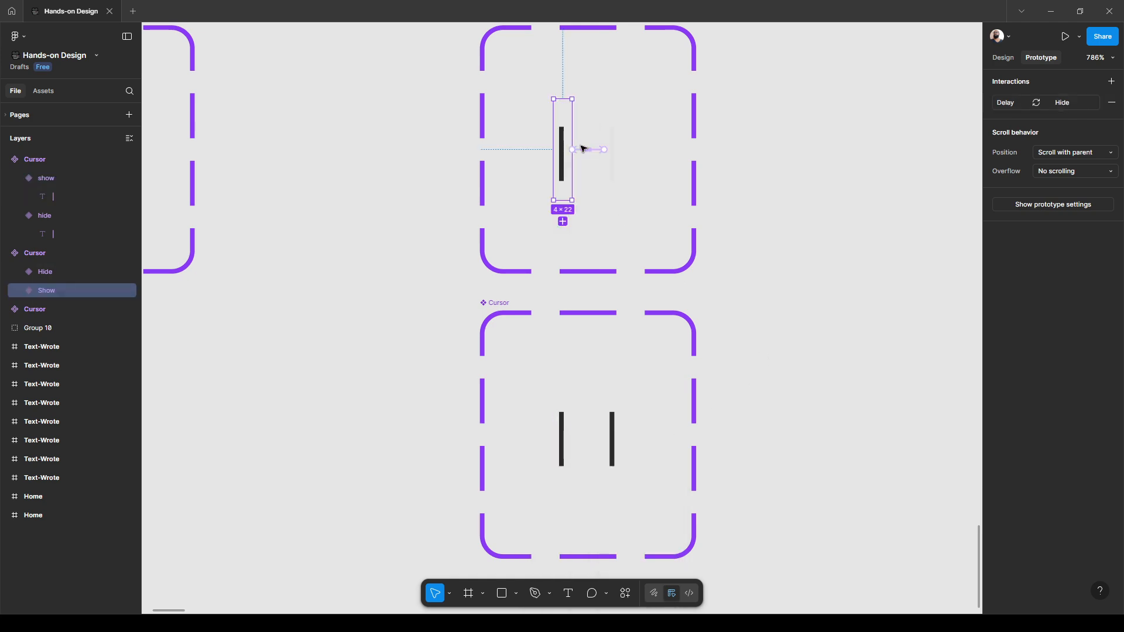
left_click(582, 151)
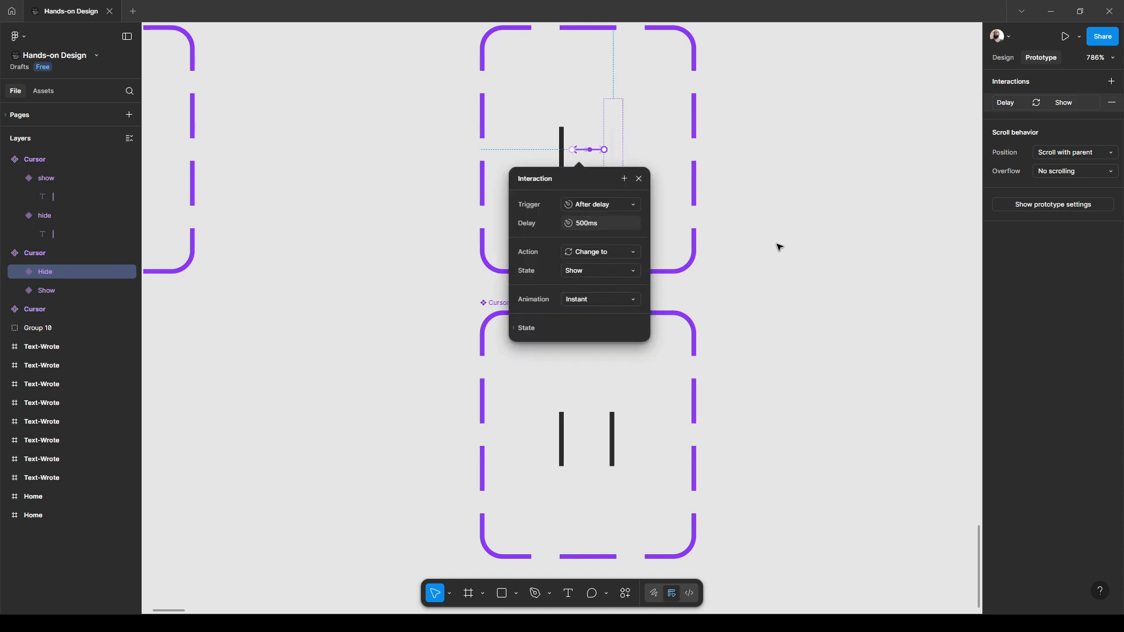
left_click(568, 483)
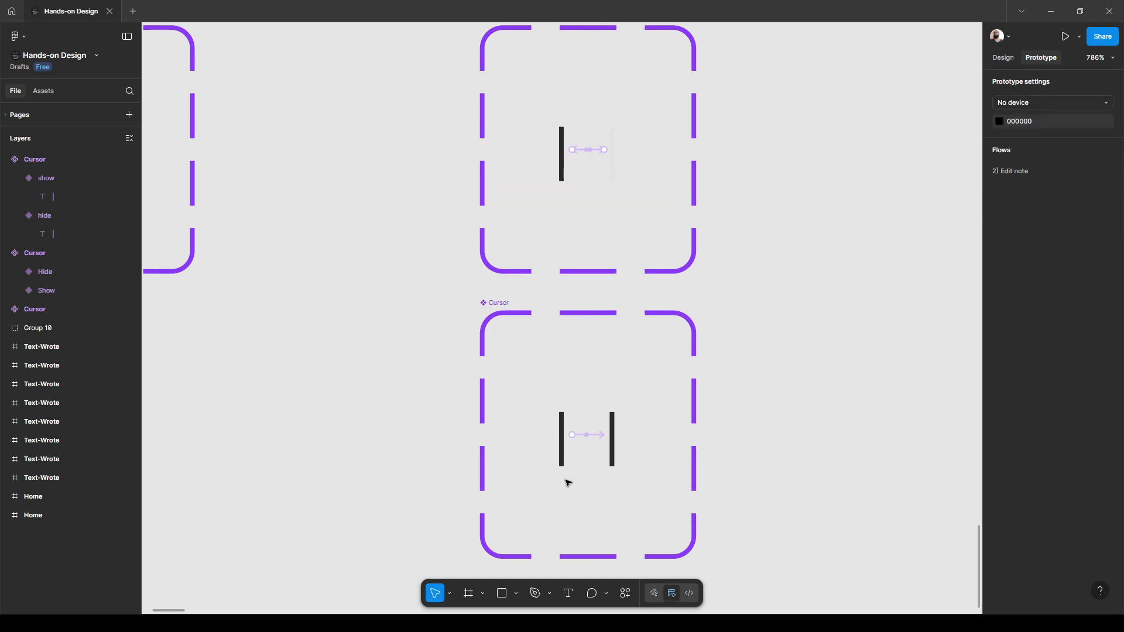
left_click(581, 436)
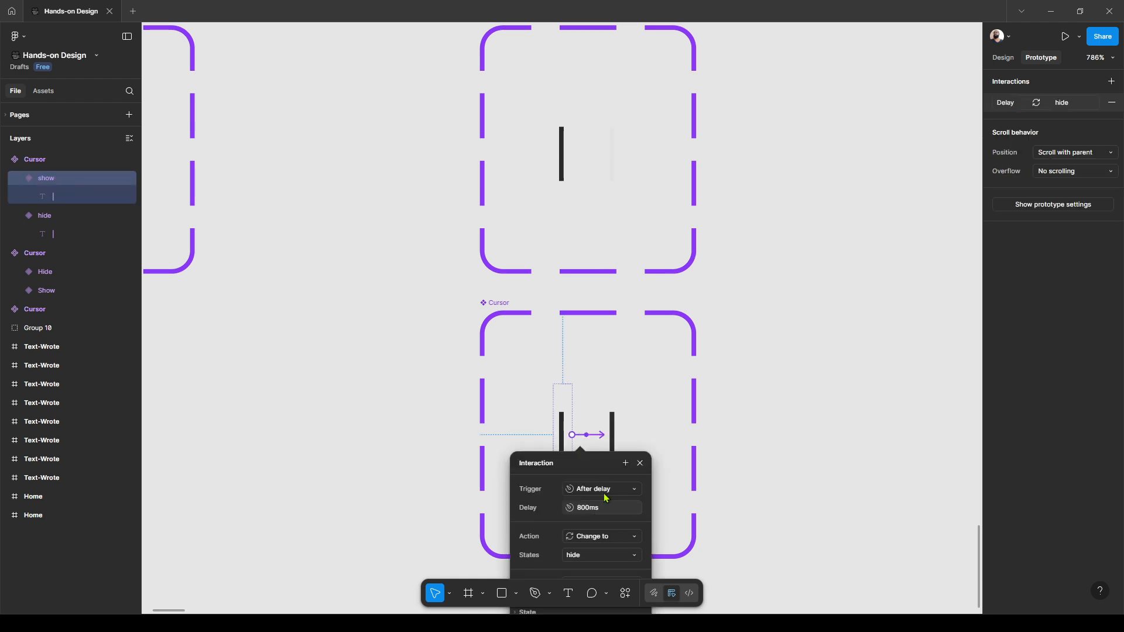
scroll(605, 498, "down", 3)
double_click(592, 378)
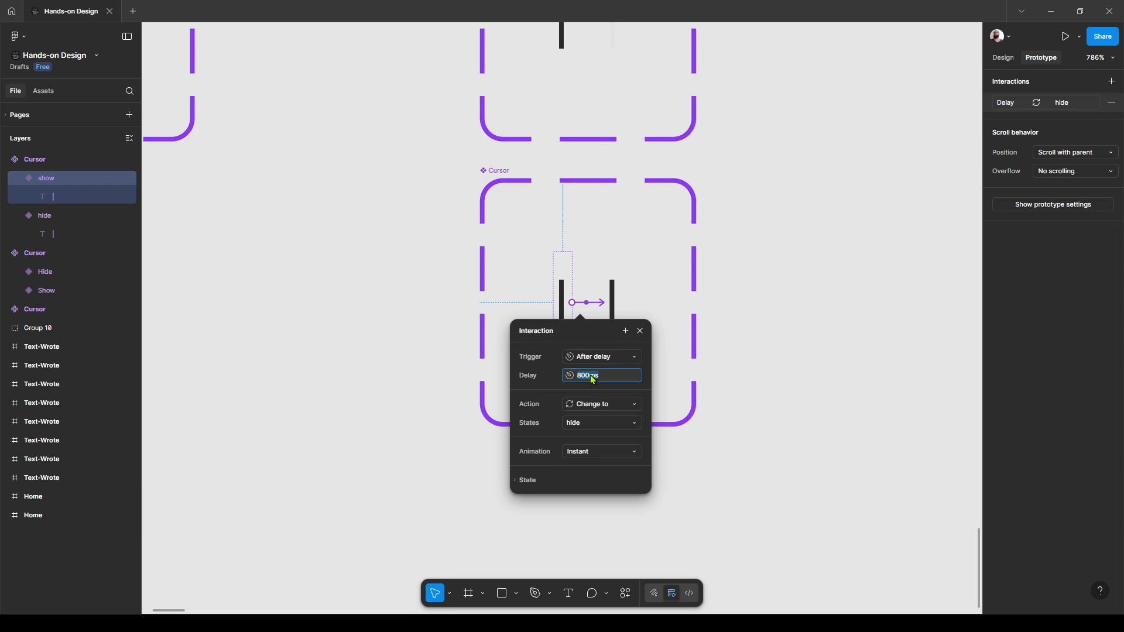
type("500")
key("Return")
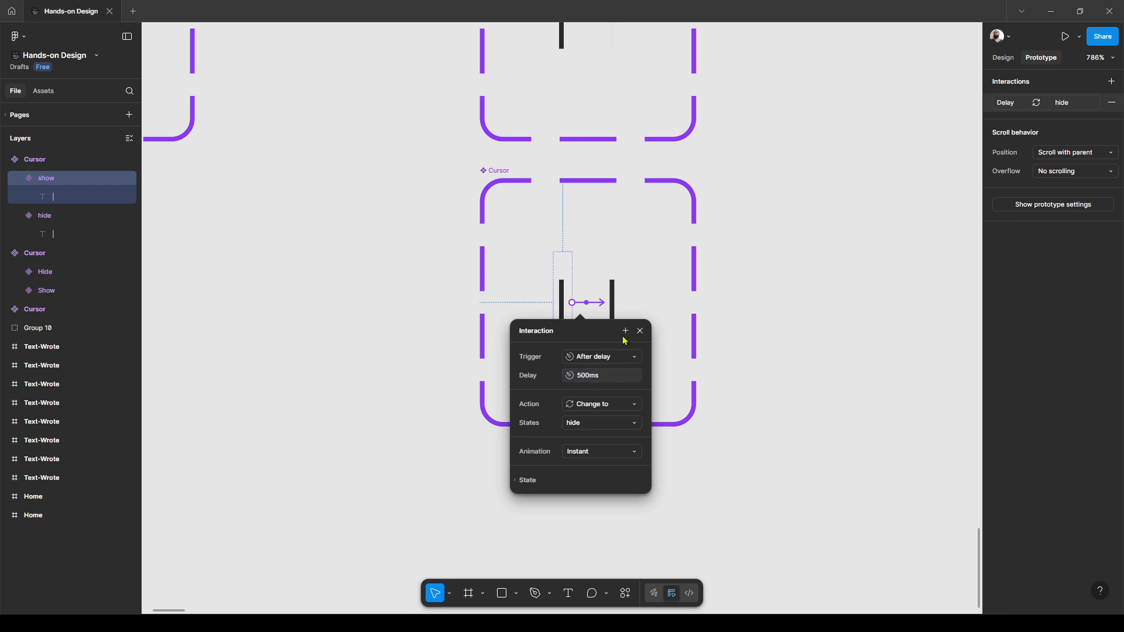
Add a return interaction from the hide variant to show, triggered After delay with a 500 ms delay
left_click(614, 301)
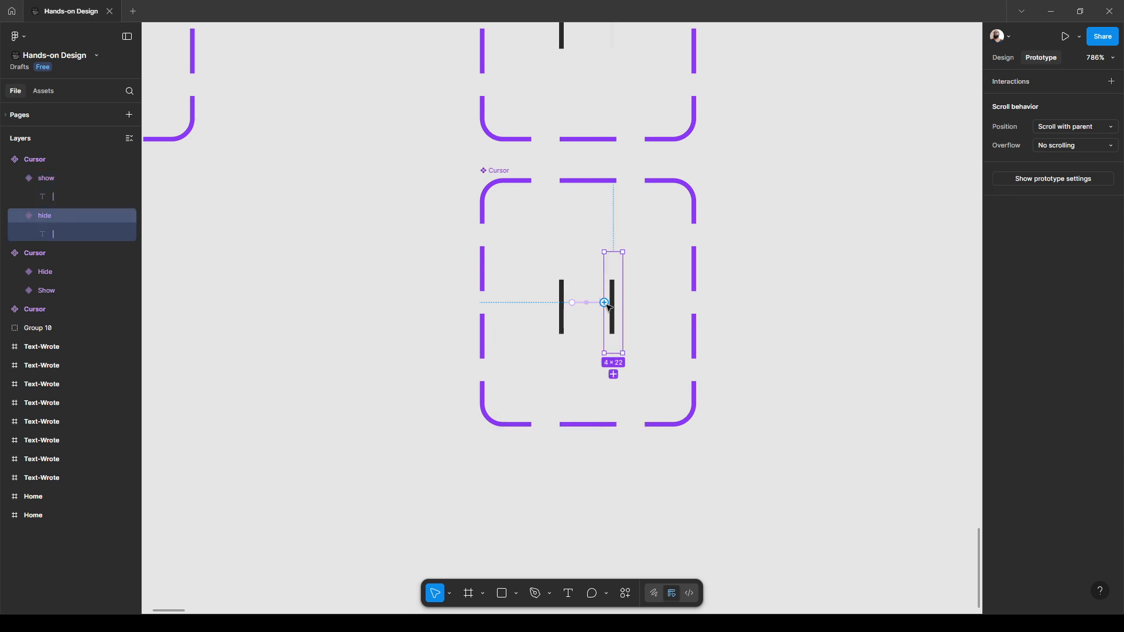
left_click_drag(605, 303, 561, 328)
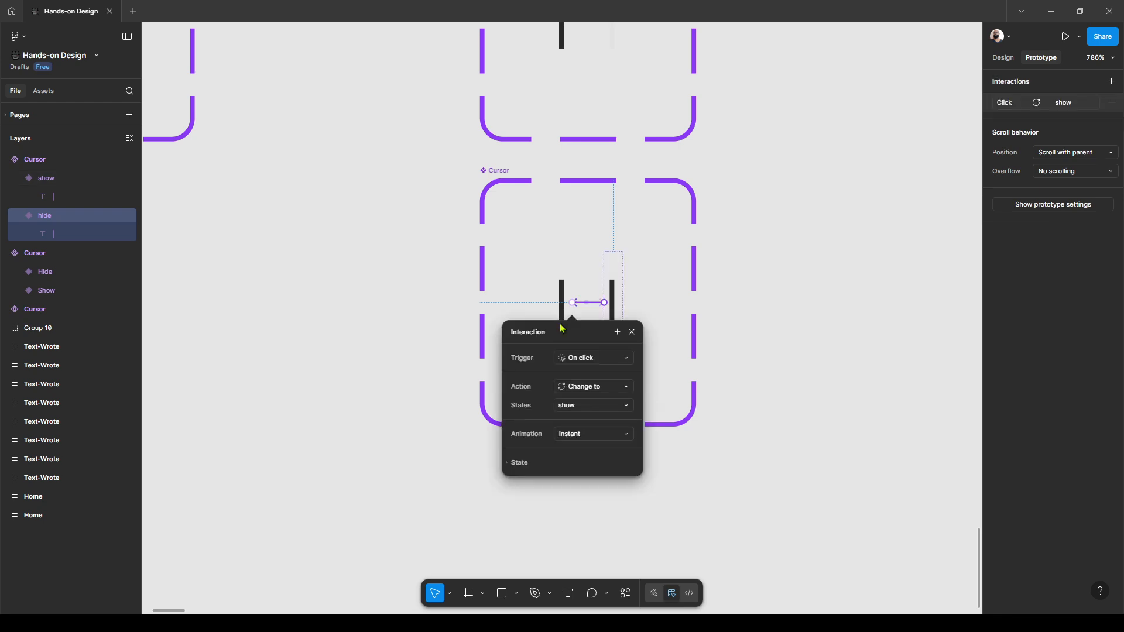
left_click(576, 359)
left_click(586, 543)
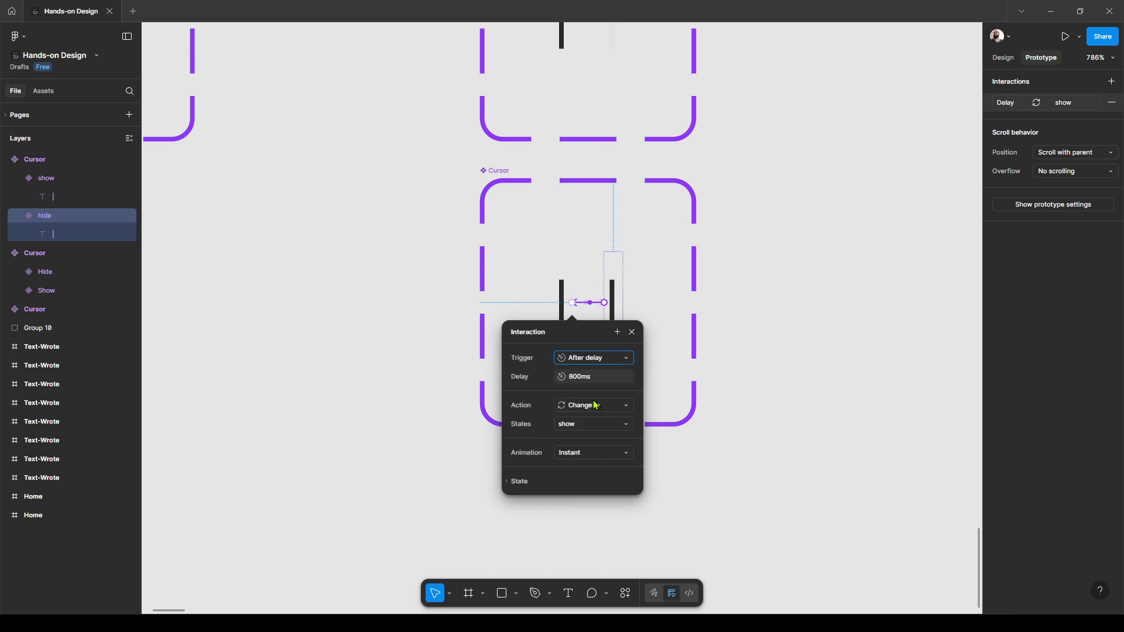
left_click(584, 380)
type("5")
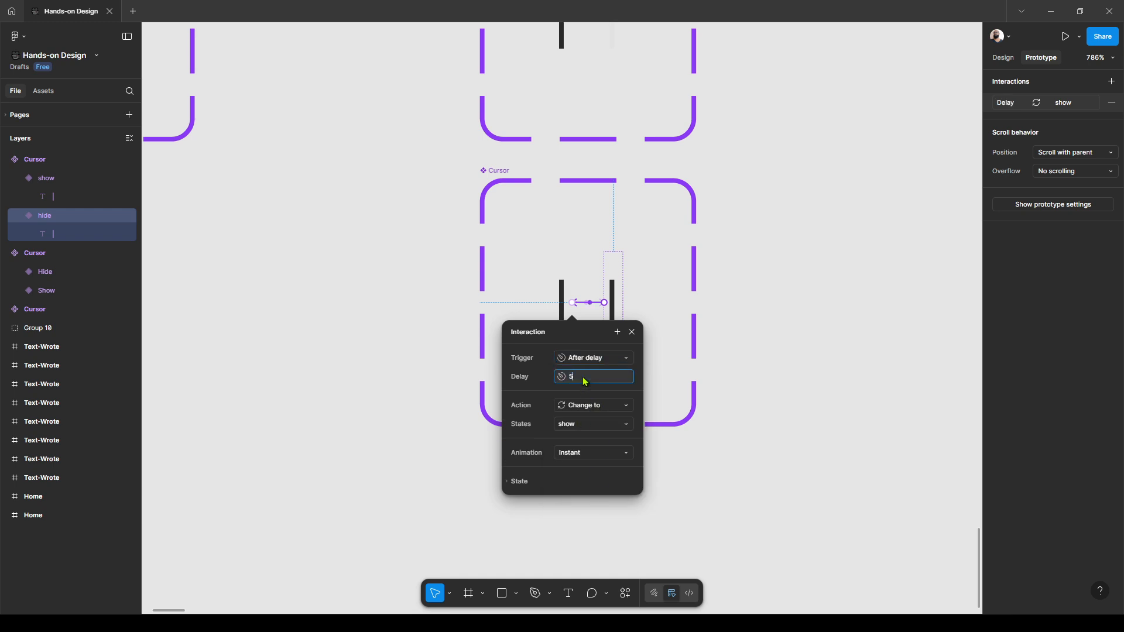
type("00")
key("Return")
left_click(872, 295)
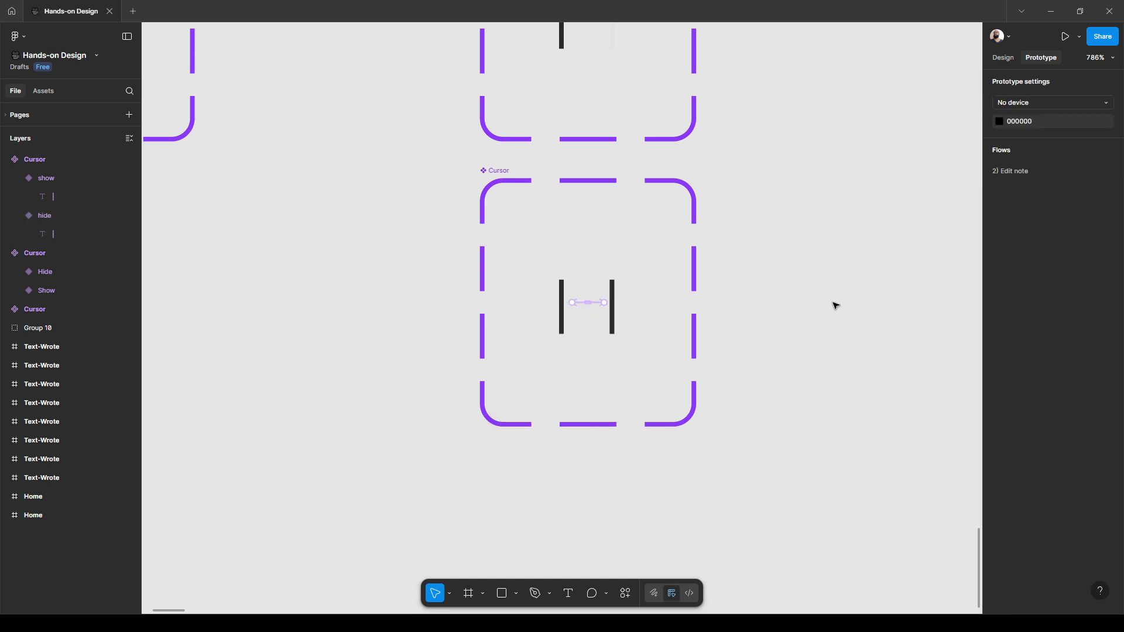
Place an instance of the show variant on the canvas to the right of the new Cursor set
scroll(462, 291, "down", 1)
left_click(570, 302)
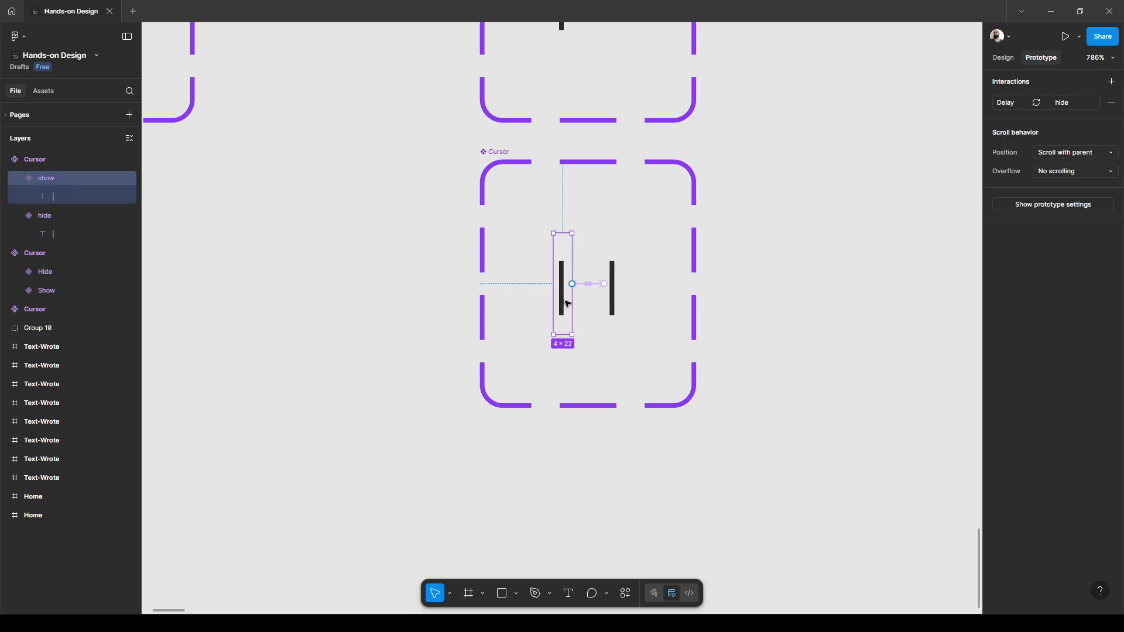
left_click_drag(564, 301, 799, 280)
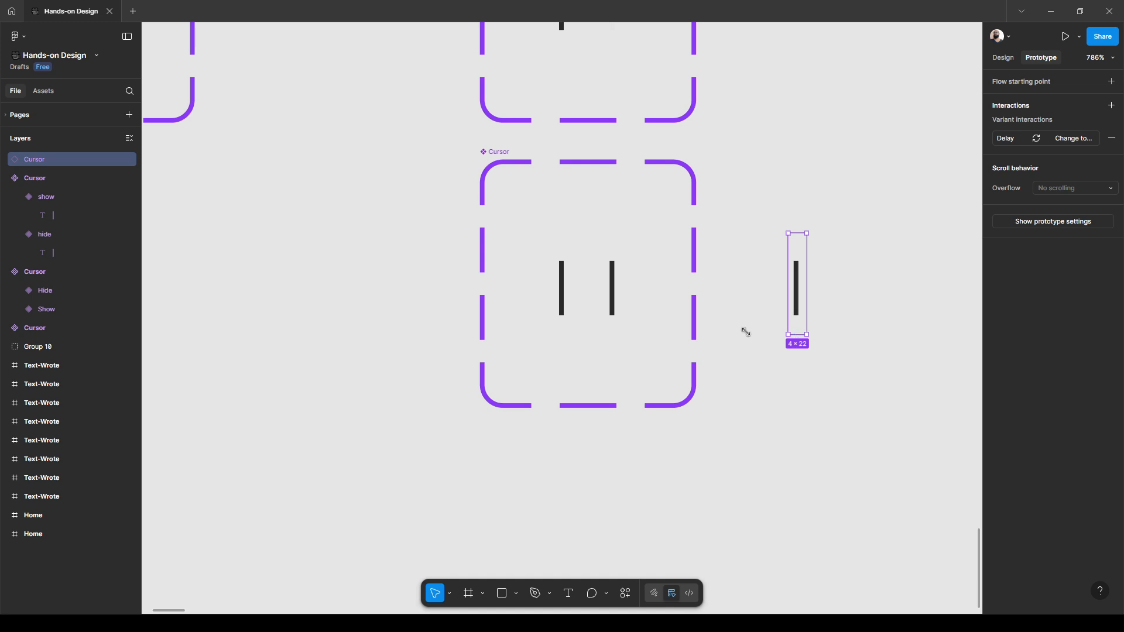
Set the opacity of the text in the hide variant to 1% and select the Cursor instance beside the set
left_click(613, 300)
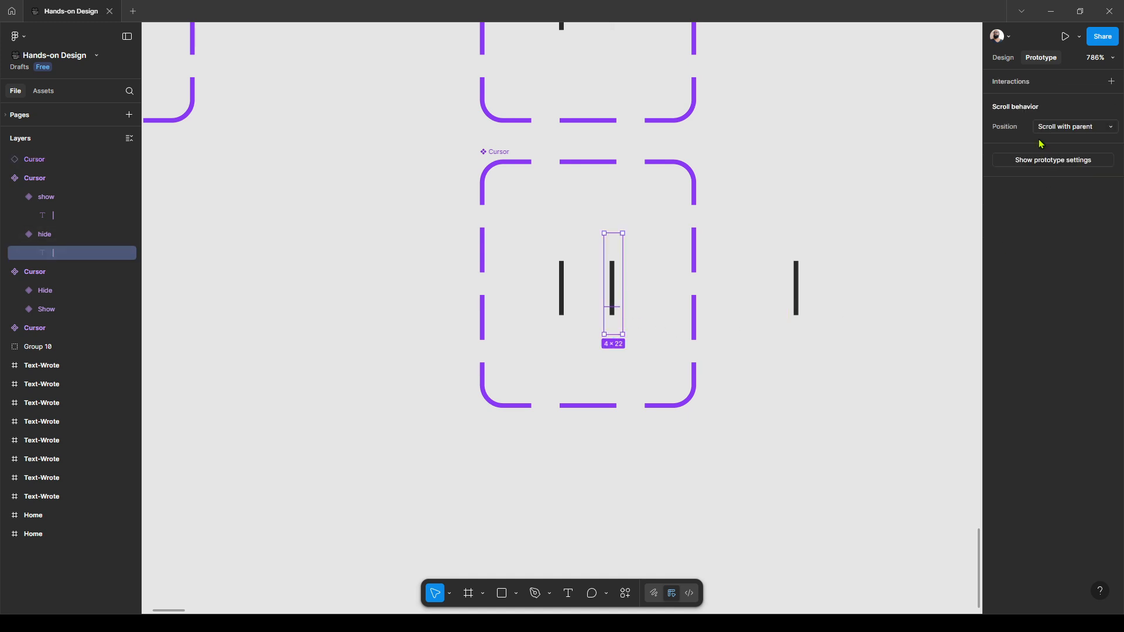
left_click(1009, 62)
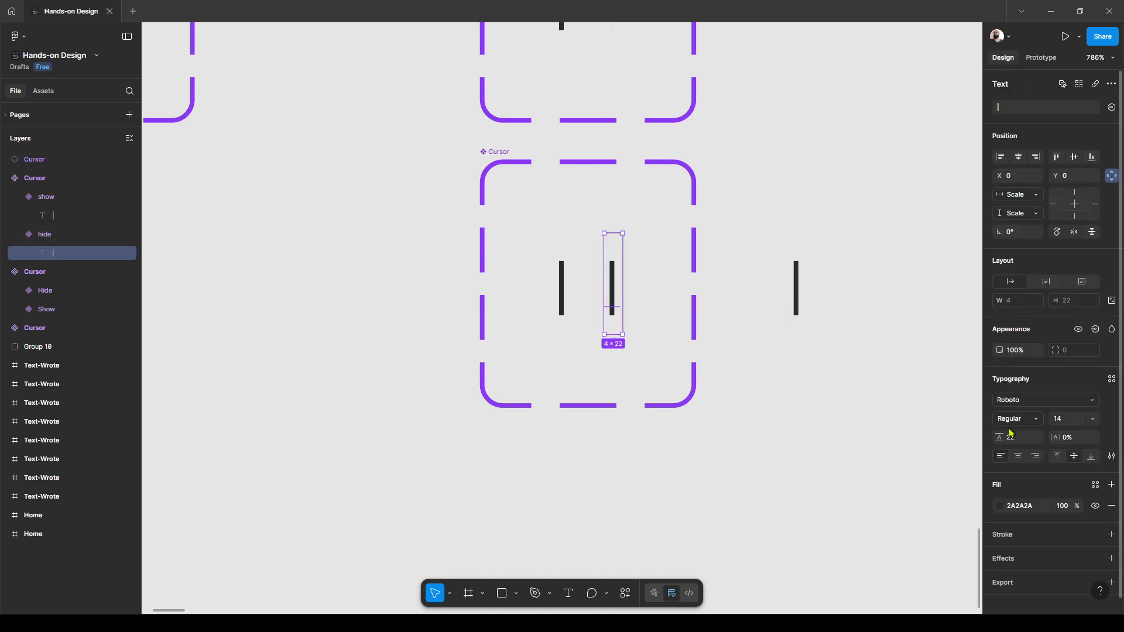
left_click(1016, 353)
type("0")
key("Return")
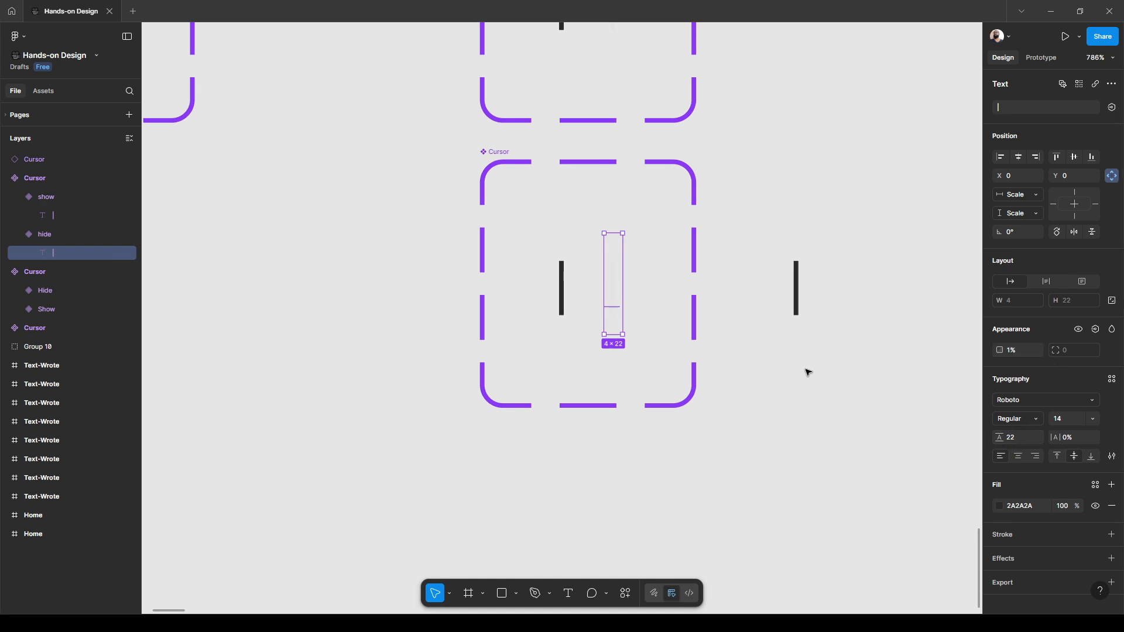
left_click(798, 303)
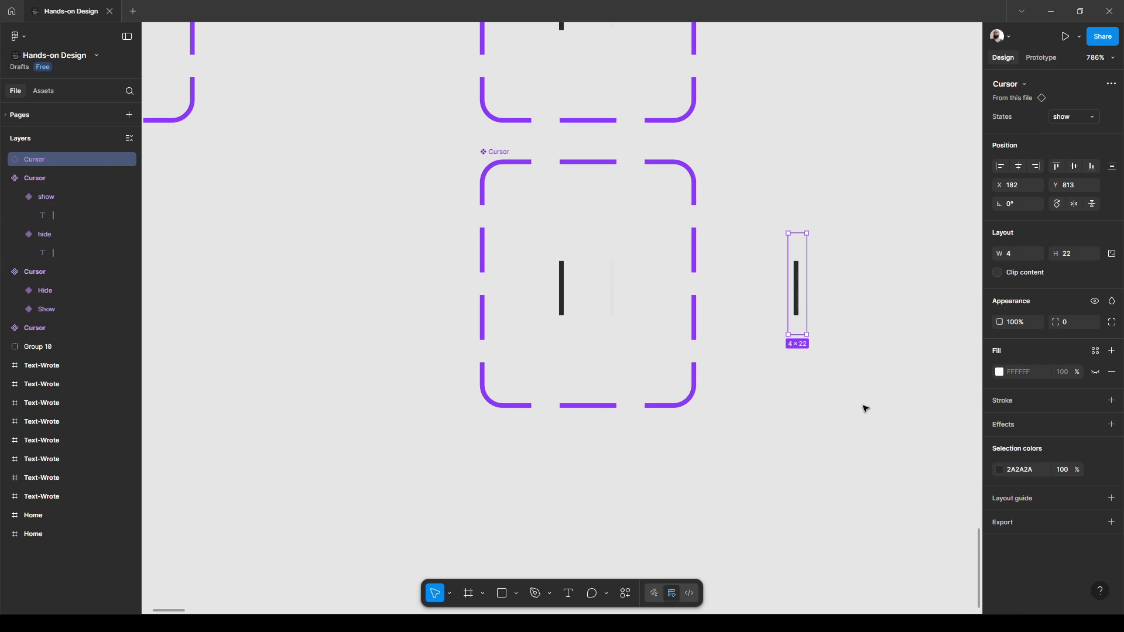
Delete the rebuilt Cursor component set together with the instance beside it
left_click_drag(881, 488, 469, 143)
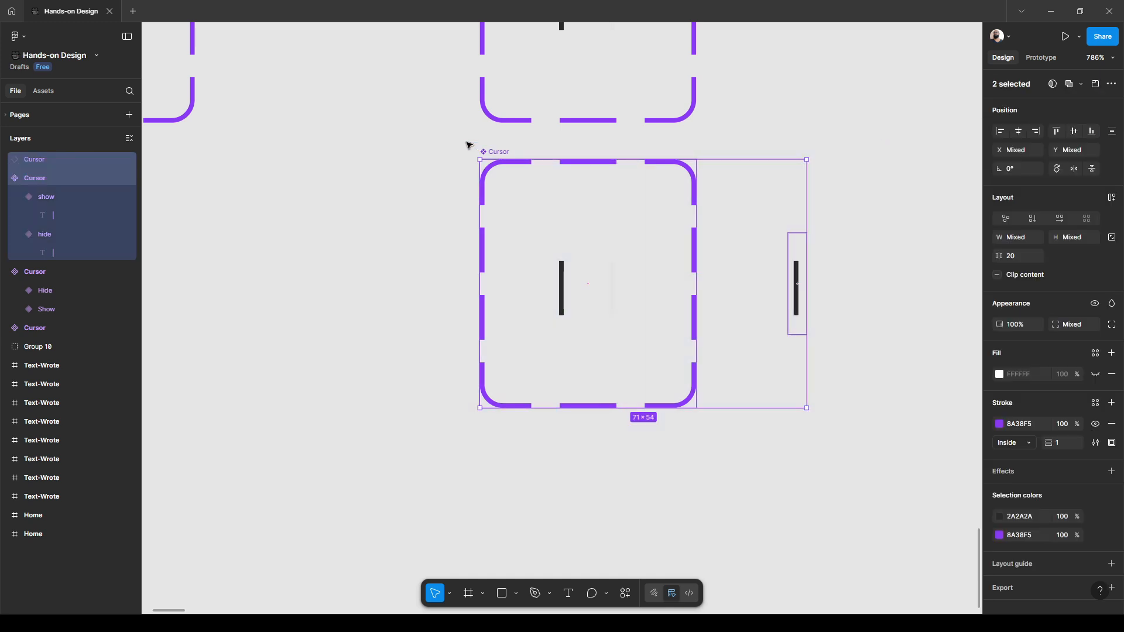
key("Delete")
scroll(482, 183, "down", 3)
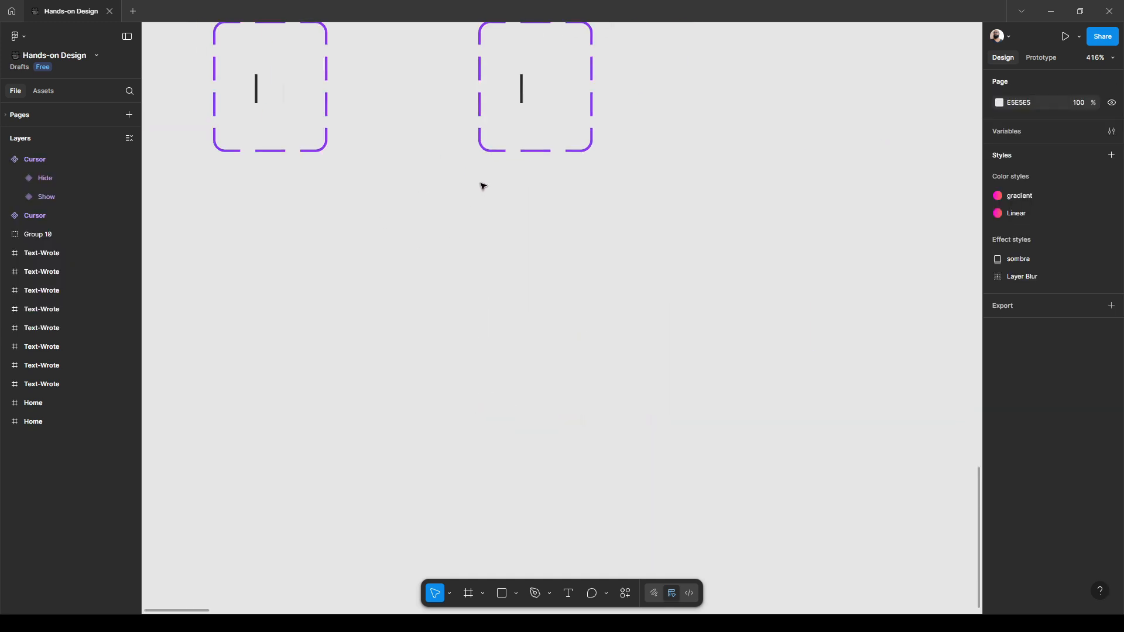
Examine where the text cursor sits in the note on each successive Text-Wrote screen
scroll(486, 182, "up", 5)
scroll(489, 186, "up", 10)
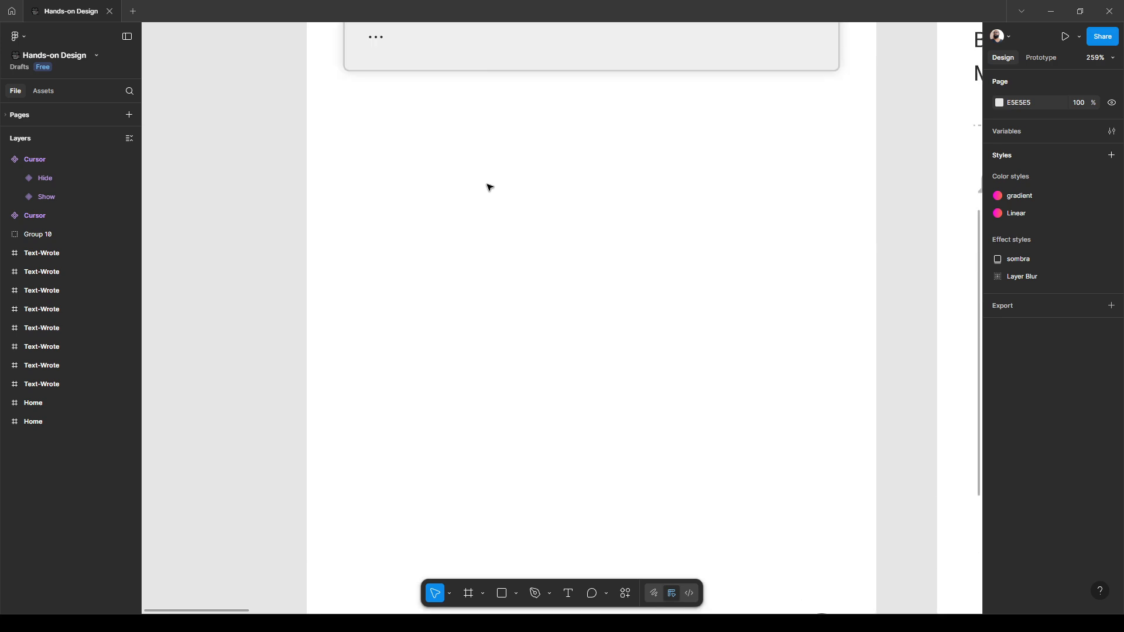
scroll(495, 188, "right", 8)
scroll(506, 197, "right", 10)
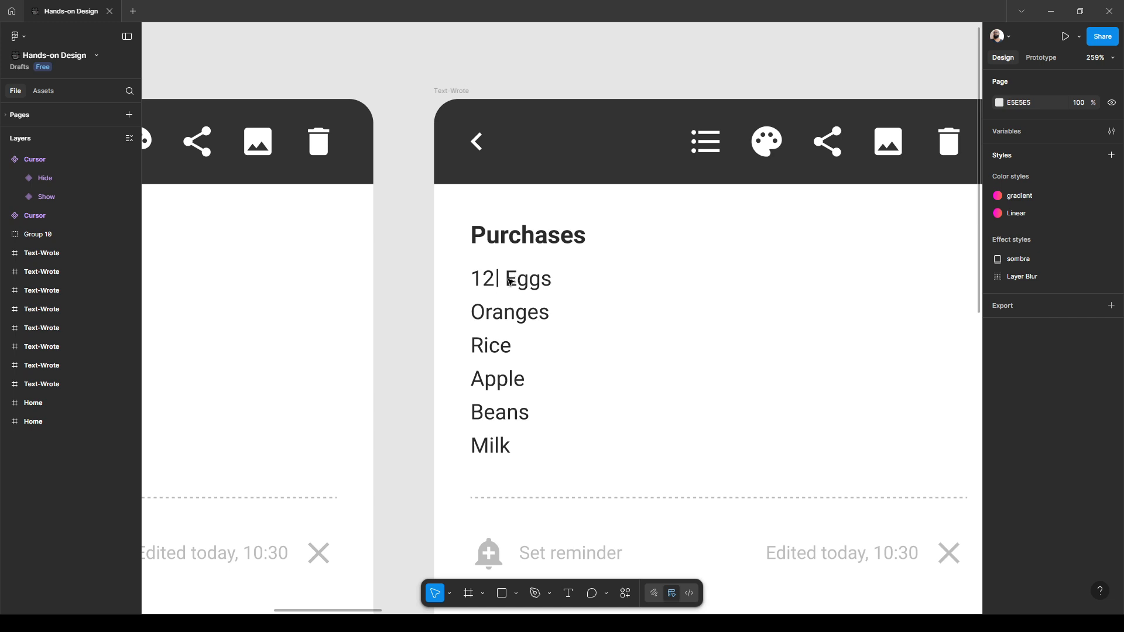
scroll(509, 281, "right", 12)
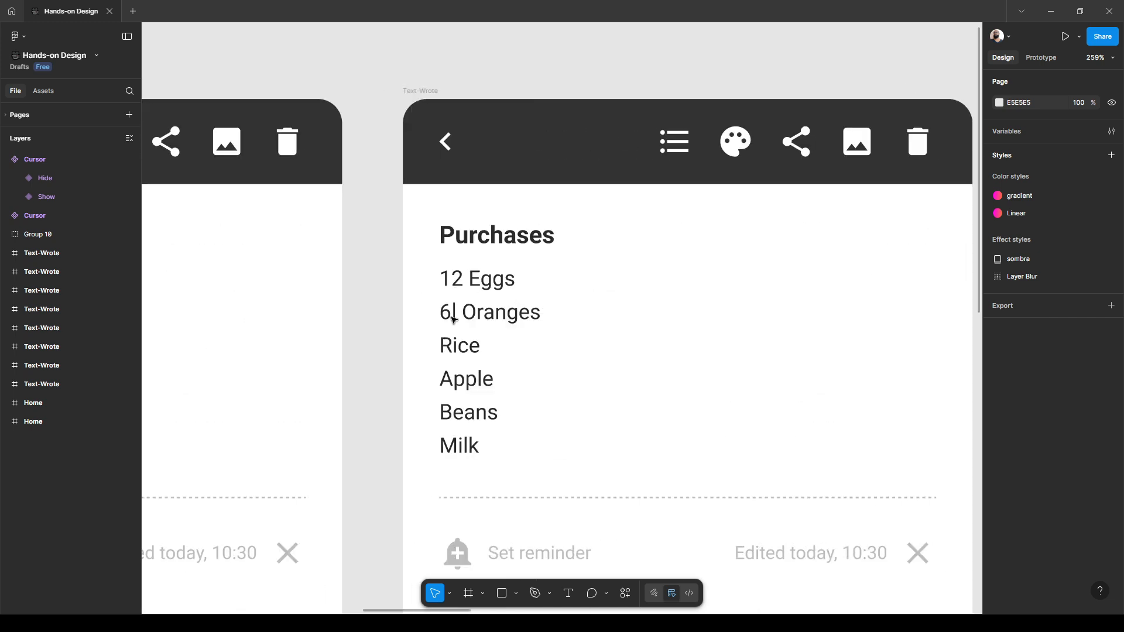
scroll(525, 326, "right", 11)
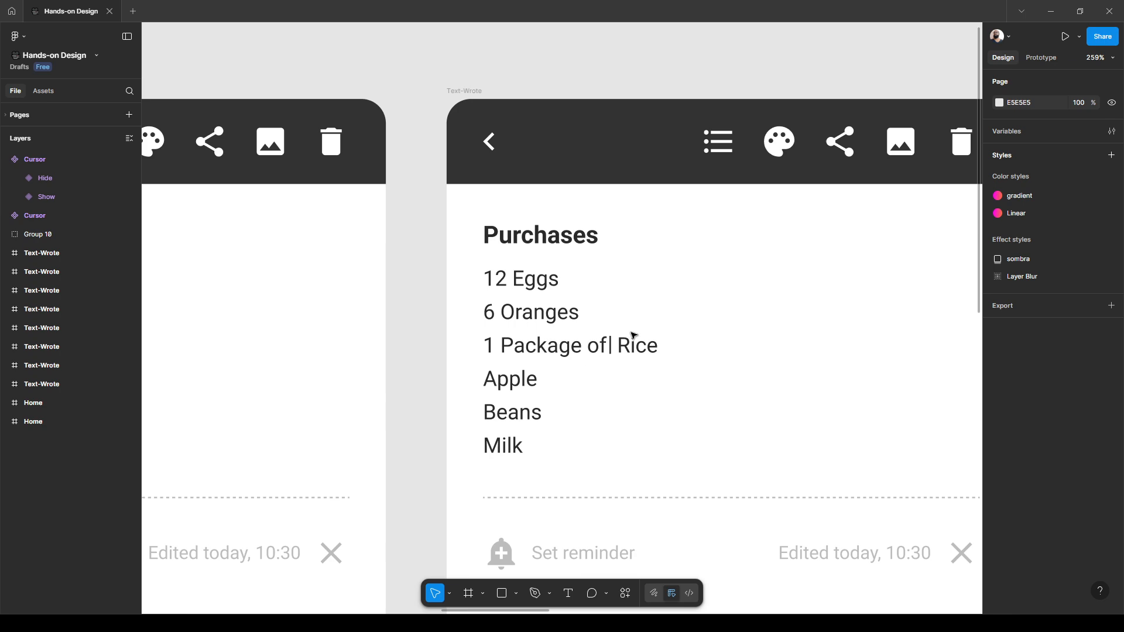
scroll(637, 338, "down", 10)
scroll(638, 335, "left", 4)
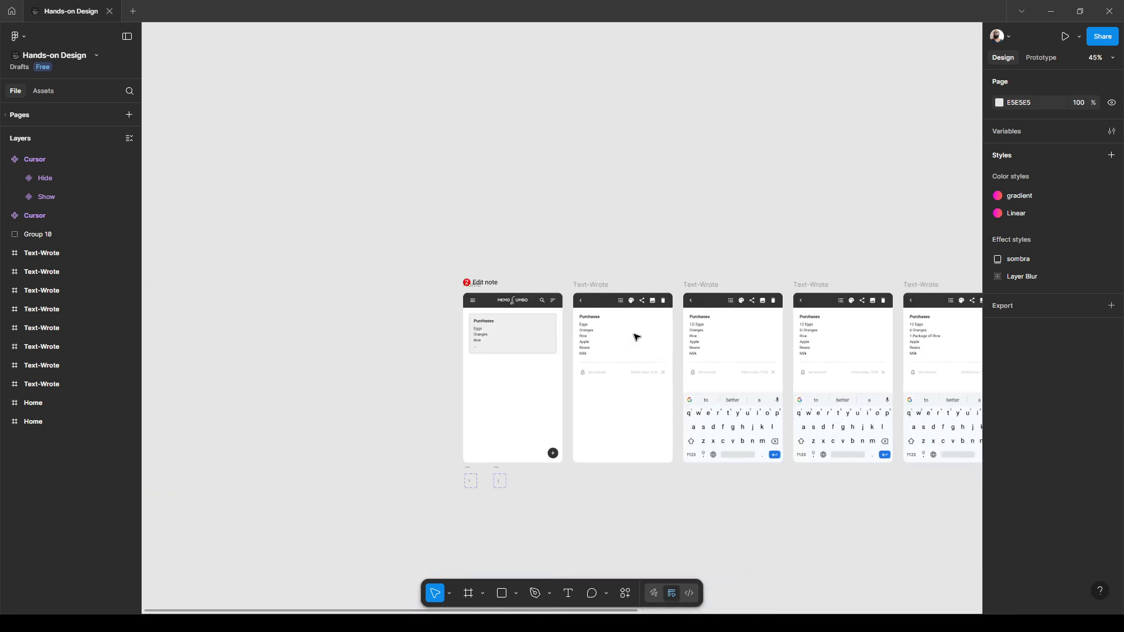
Compare the Purchases card on the Home screen with the Main note content on the first Text-Wrote screen
scroll(502, 344, "up", 7)
scroll(502, 344, "down", 2)
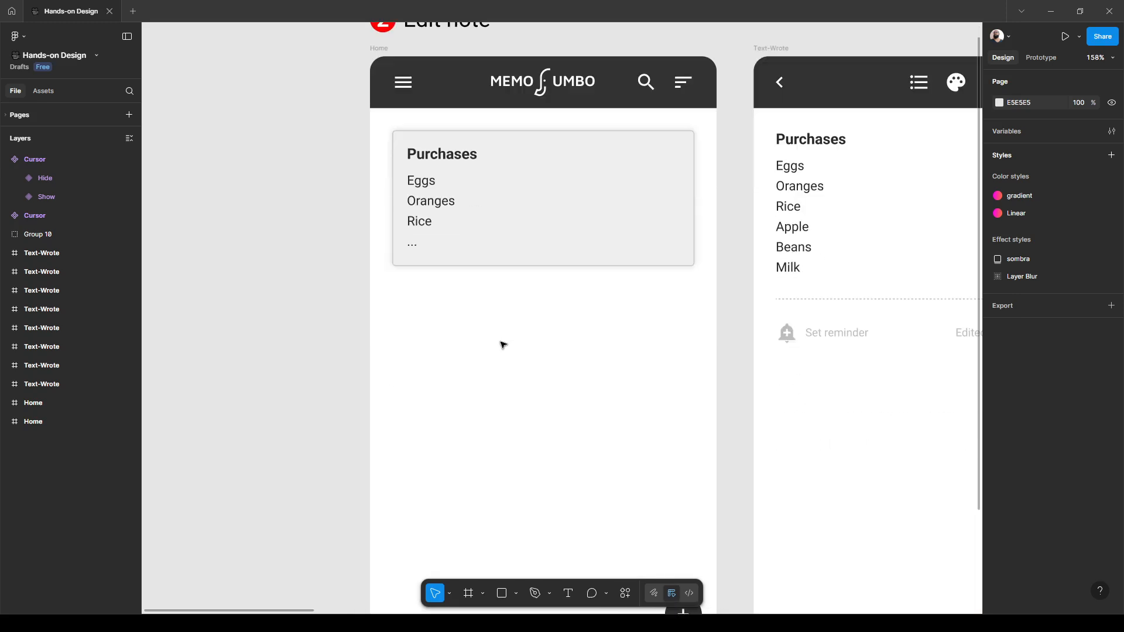
scroll(503, 344, "down", 1)
scroll(503, 344, "down", 1)
scroll(503, 344, "right", 2)
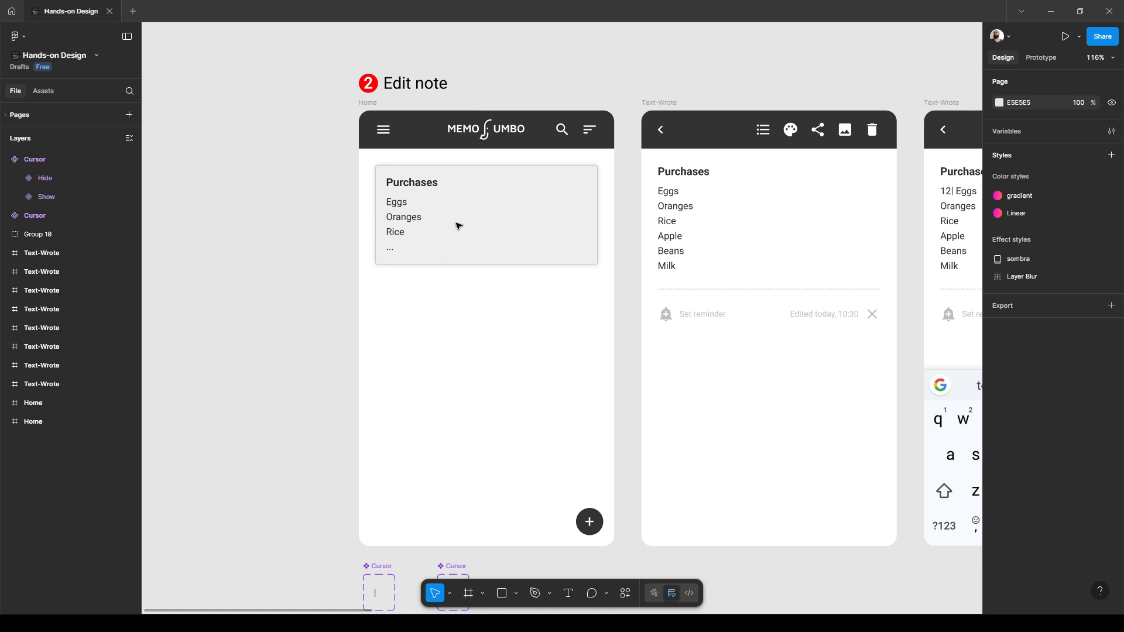
scroll(401, 199, "up", 2)
scroll(405, 210, "up", 1)
scroll(450, 231, "up", 3)
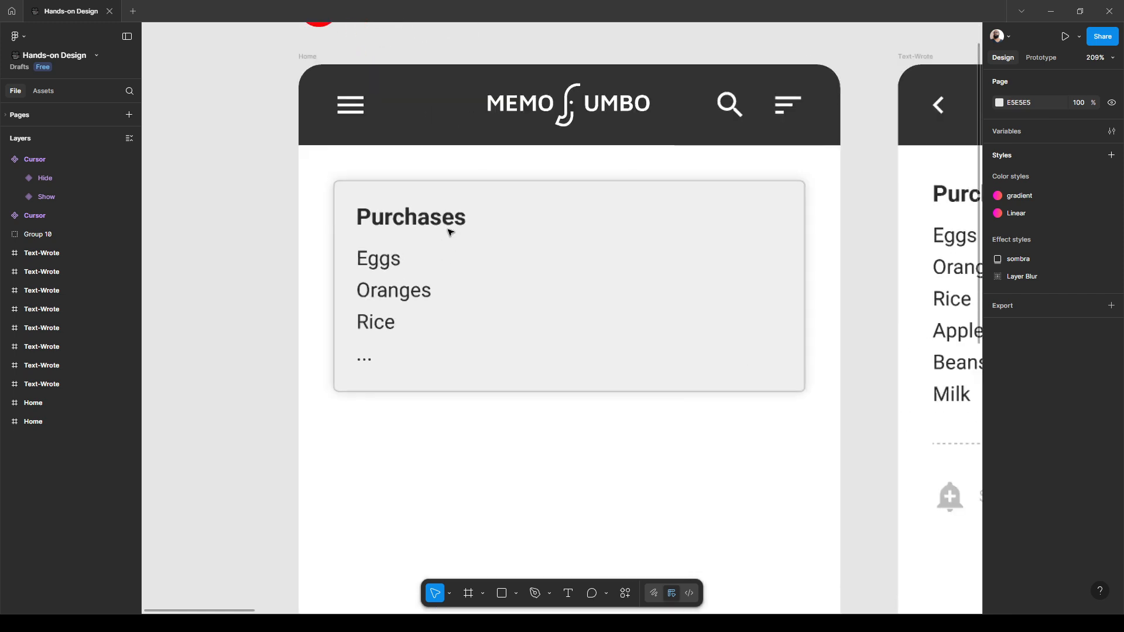
left_click(450, 232)
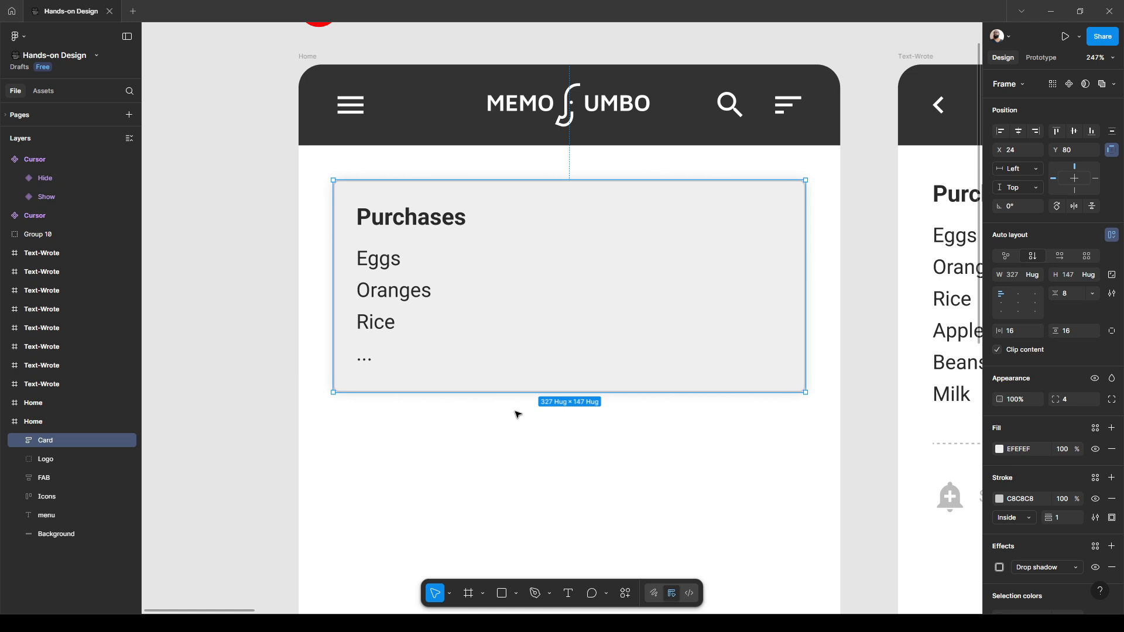
scroll(434, 305, "down", 1)
scroll(433, 305, "right", 6)
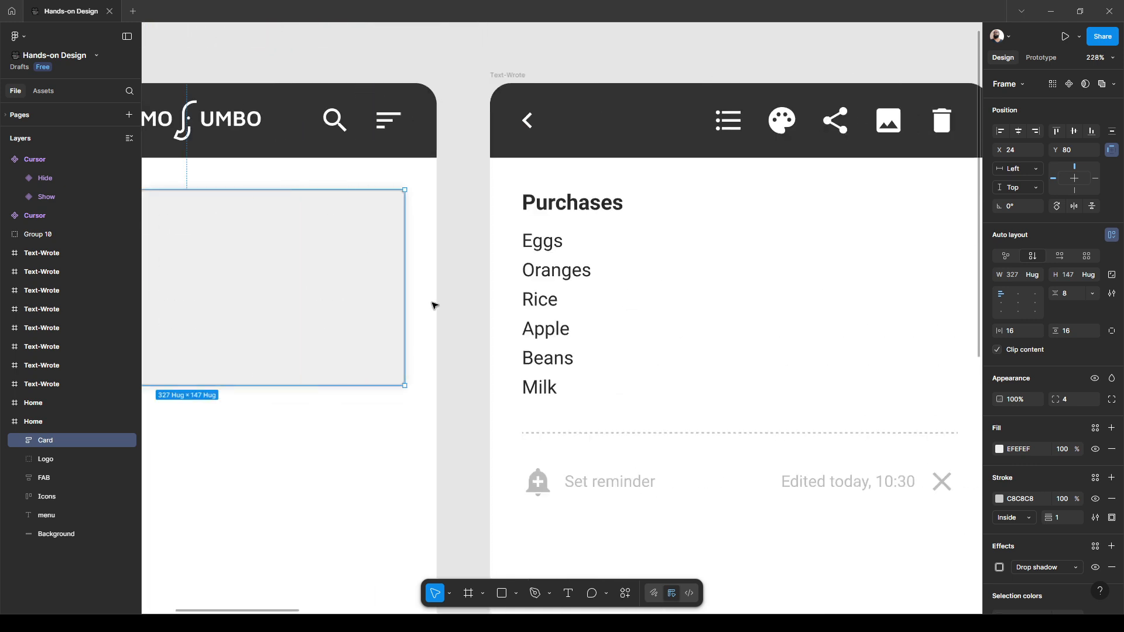
left_click(481, 231)
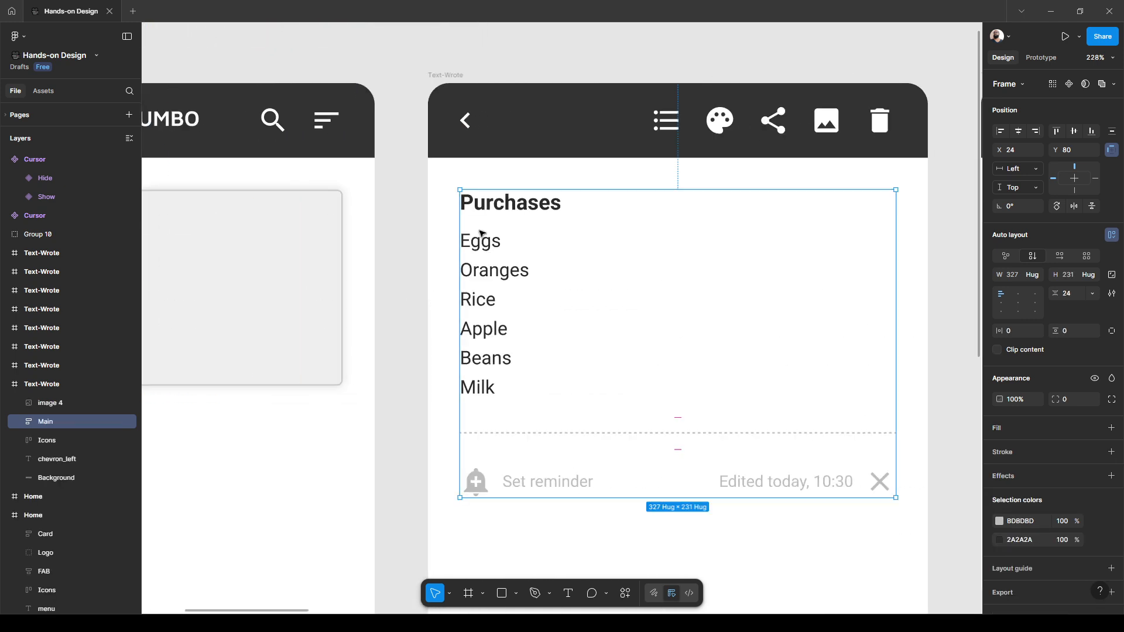
scroll(499, 260, "right", 5)
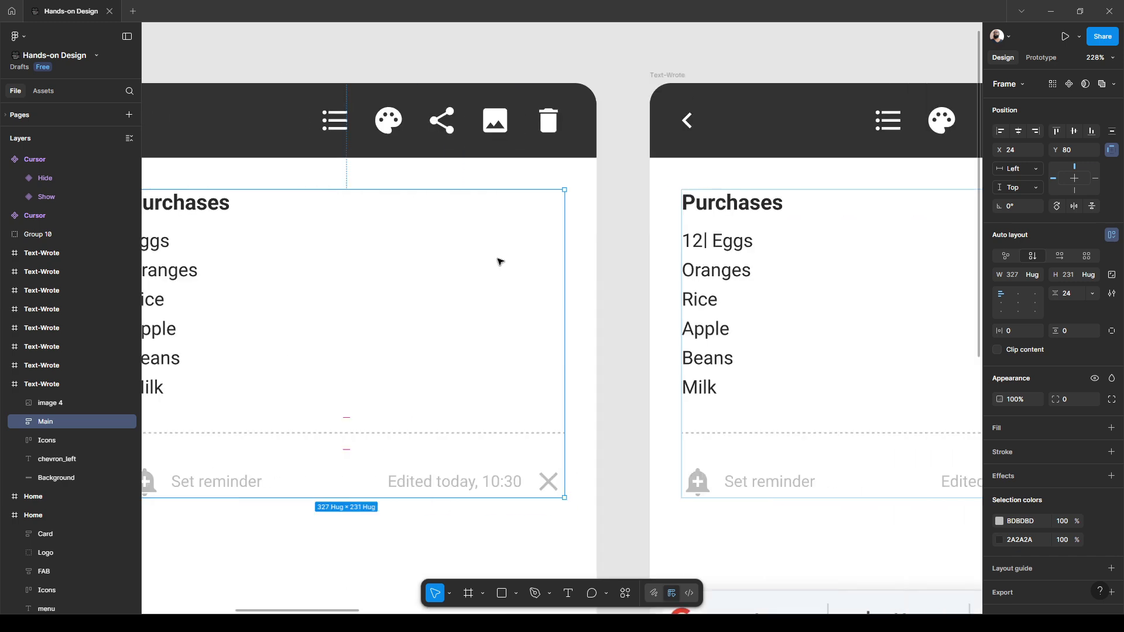
scroll(499, 261, "left", 5)
scroll(500, 260, "down", 3)
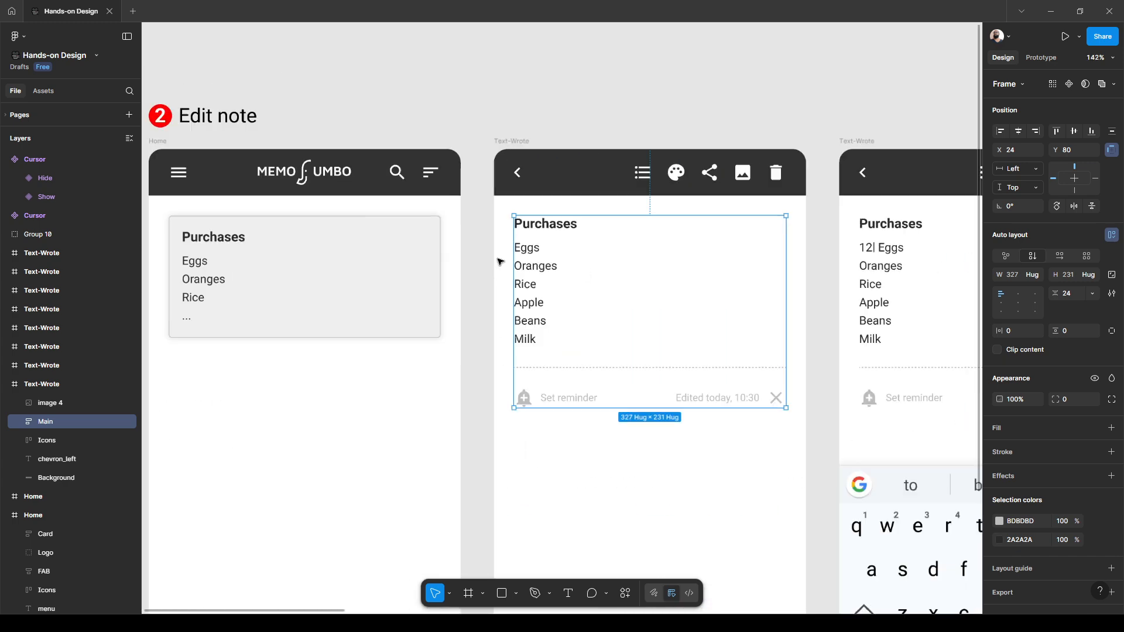
Show the prototype connections and inspect the interaction from the Home screen's Purchases card to the first Text-Wrote screen
scroll(351, 234, "left", 1)
left_click(215, 142)
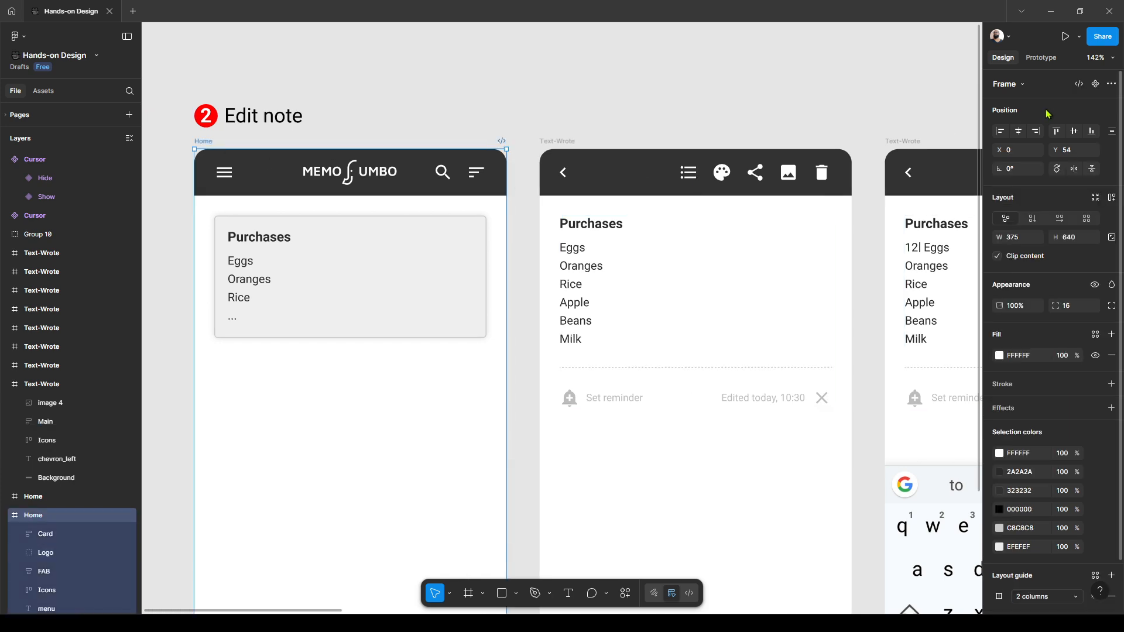
left_click(1040, 58)
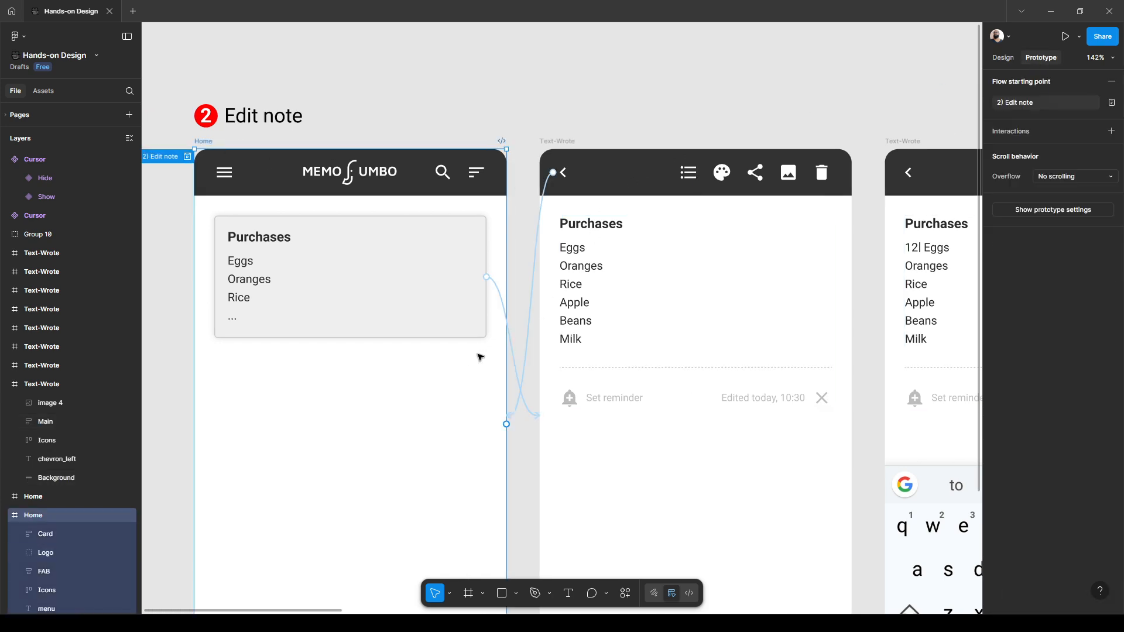
scroll(503, 351, "down", 2)
left_click(512, 312)
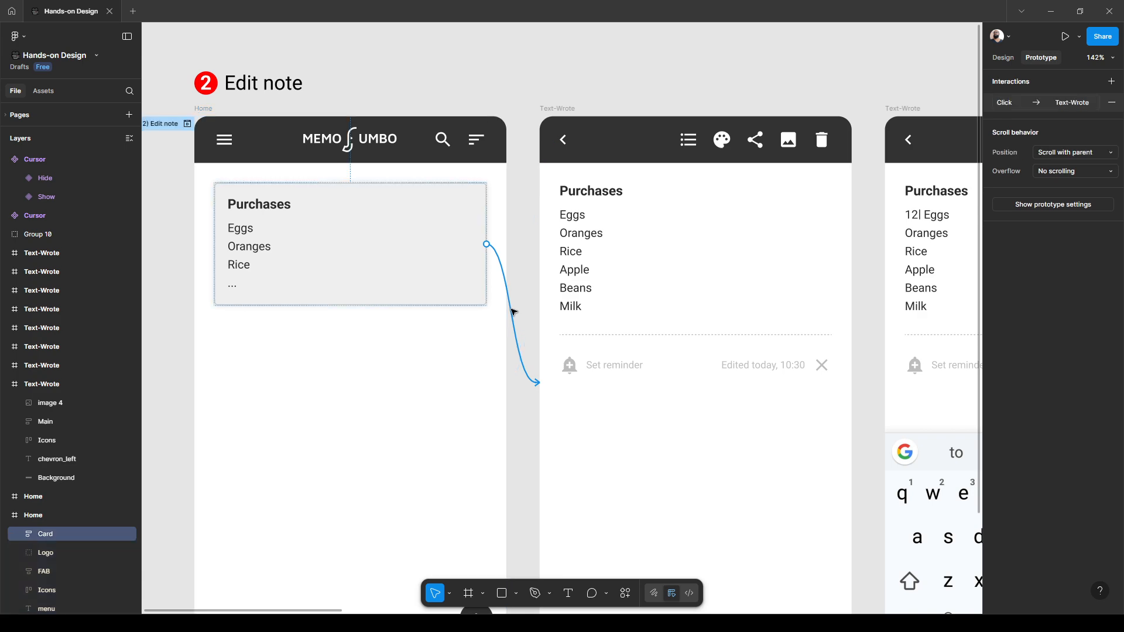
scroll(523, 360, "down", 3)
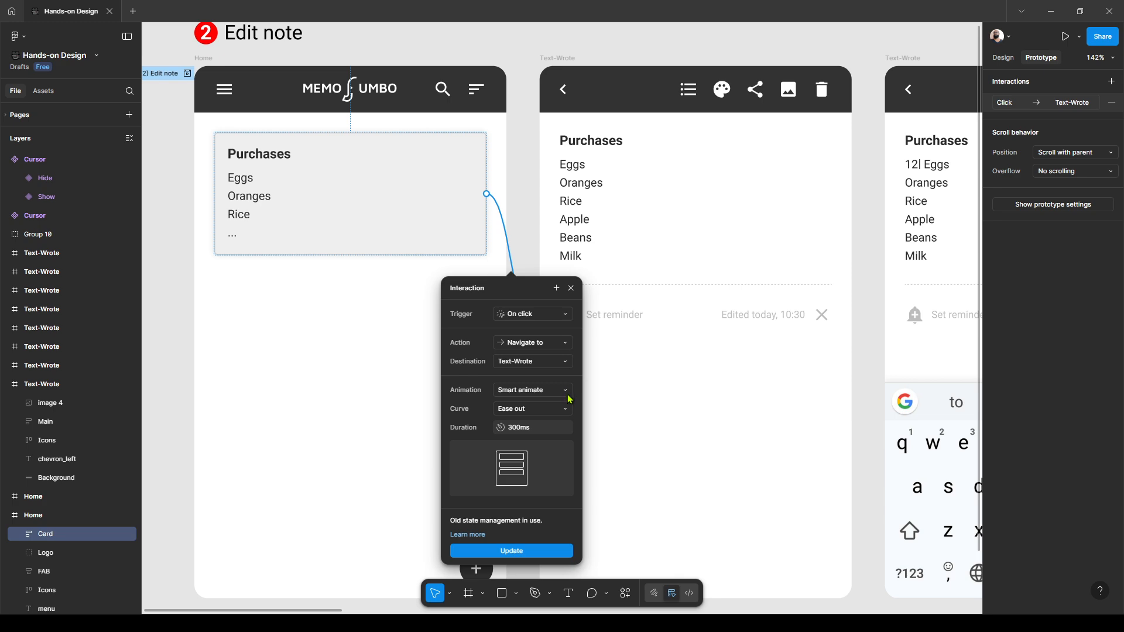
left_click(852, 199)
Inspect the interaction from the first Text-Wrote screen's Main content to the screen with the keyboard
scroll(697, 234, "right", 1)
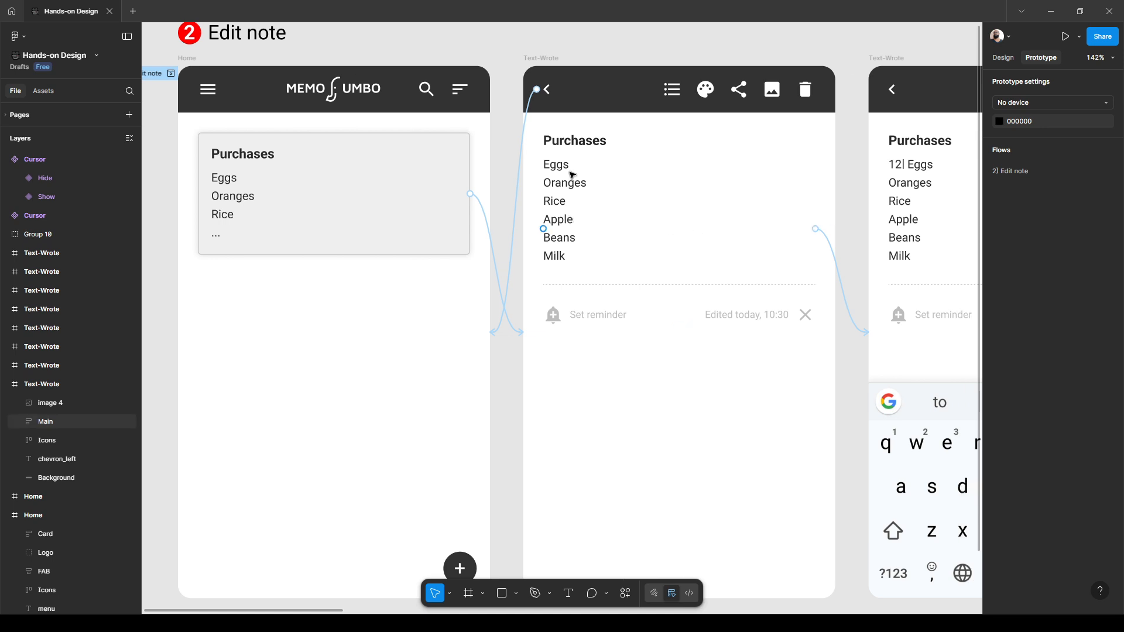
left_click(565, 169)
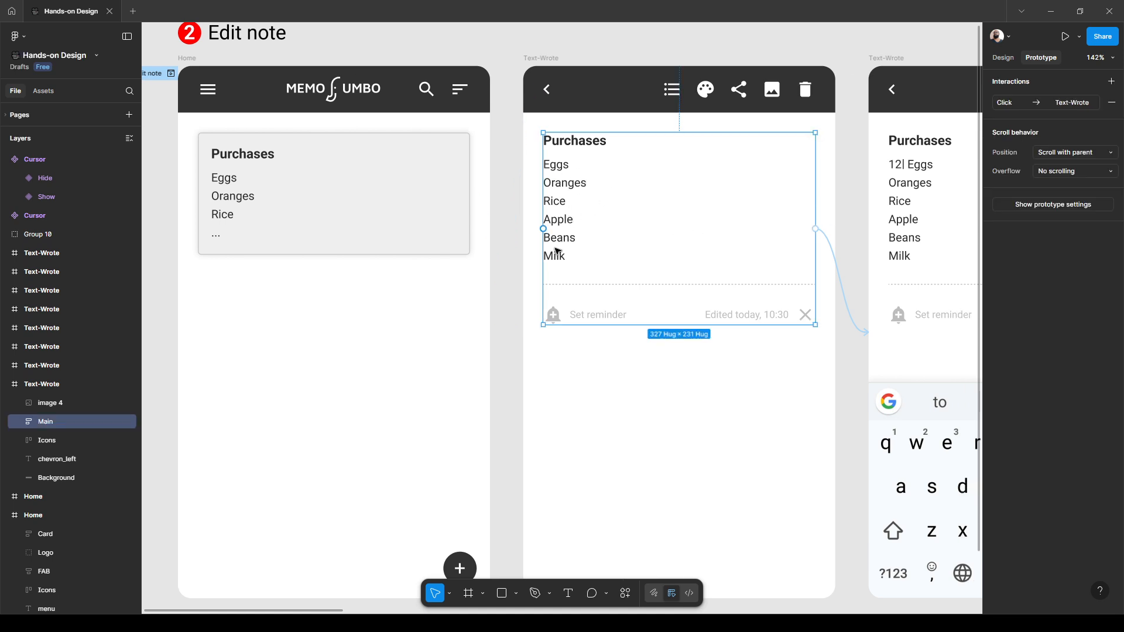
scroll(720, 251, "right", 5)
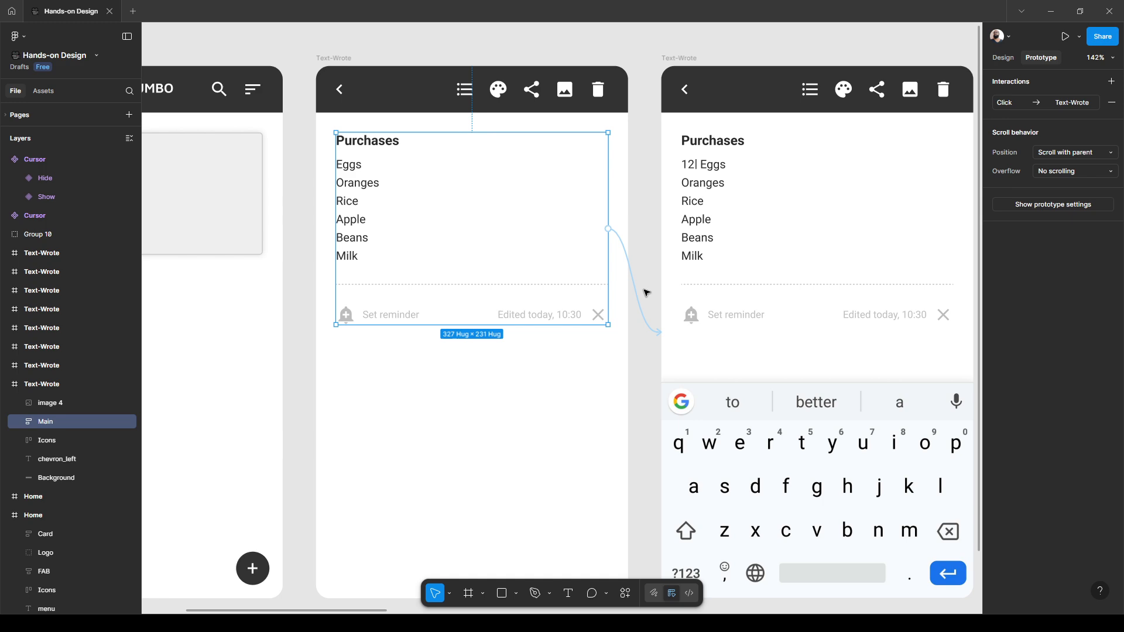
left_click(642, 298)
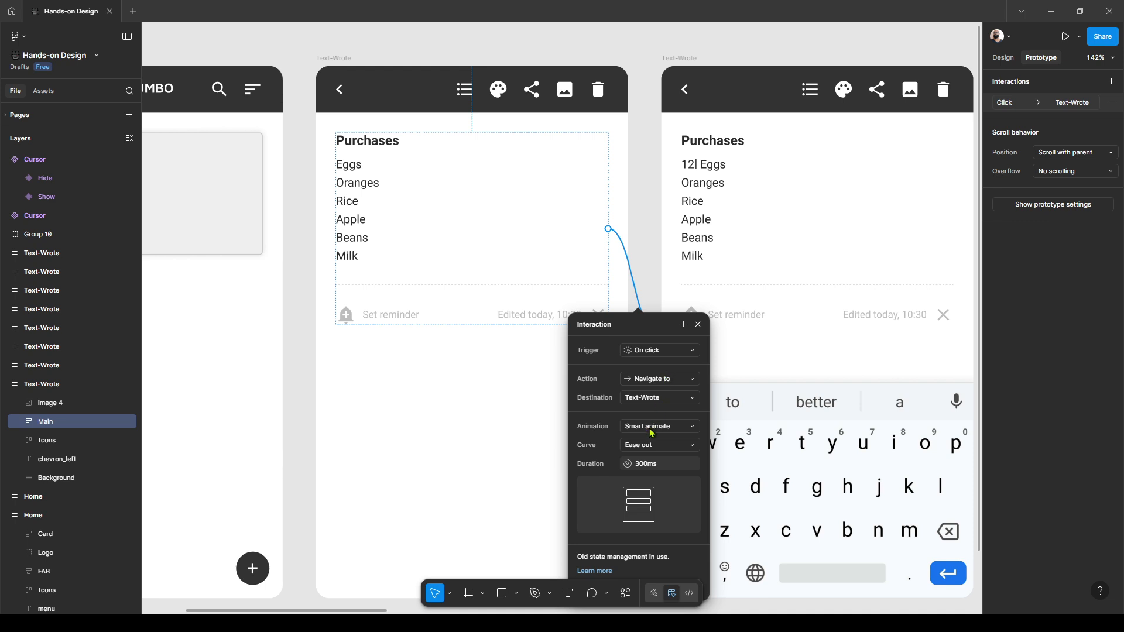
left_click(653, 247)
Inspect the interaction leading from the note content of the "12| Eggs" screen to the "6| Oranges" screen
scroll(615, 261, "right", 5)
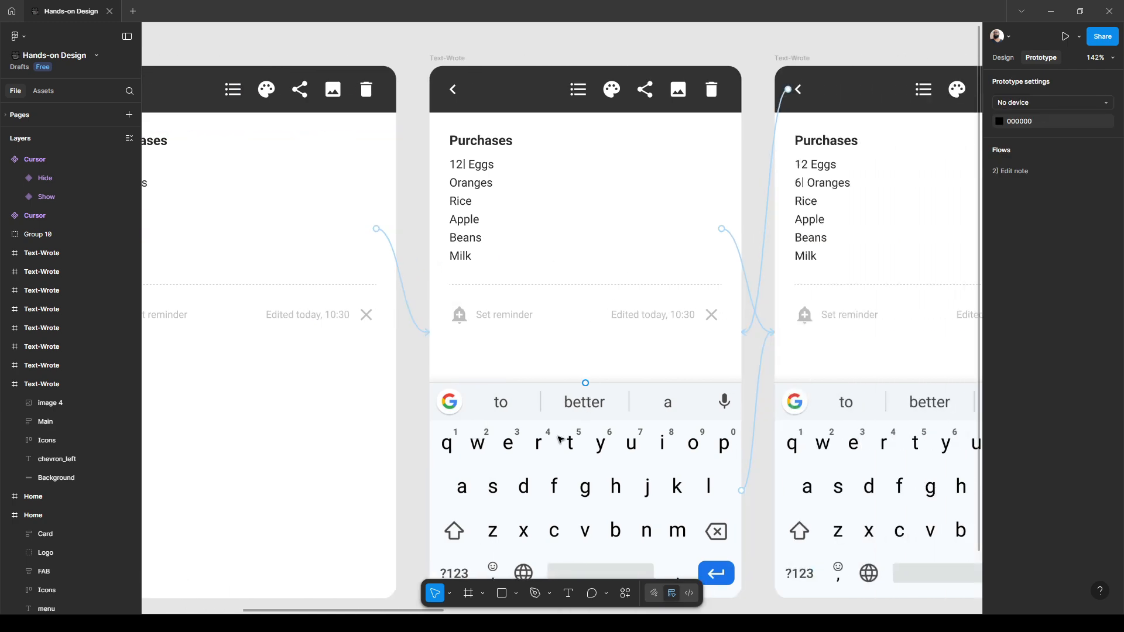
scroll(586, 398, "down", 5)
scroll(583, 408, "left", 2)
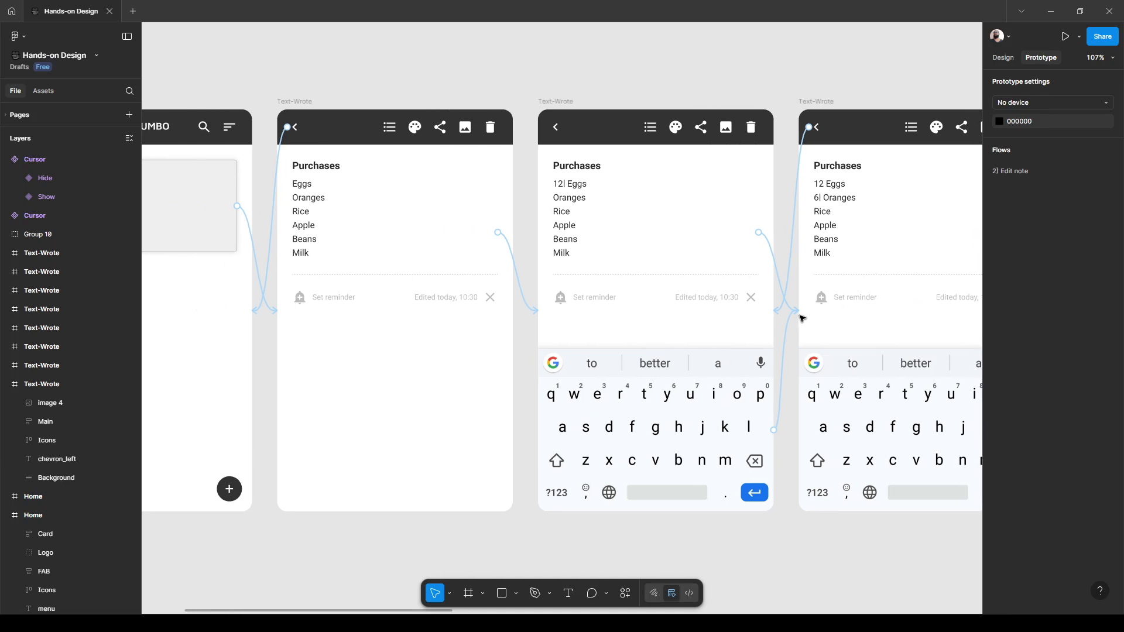
scroll(764, 326, "right", 1)
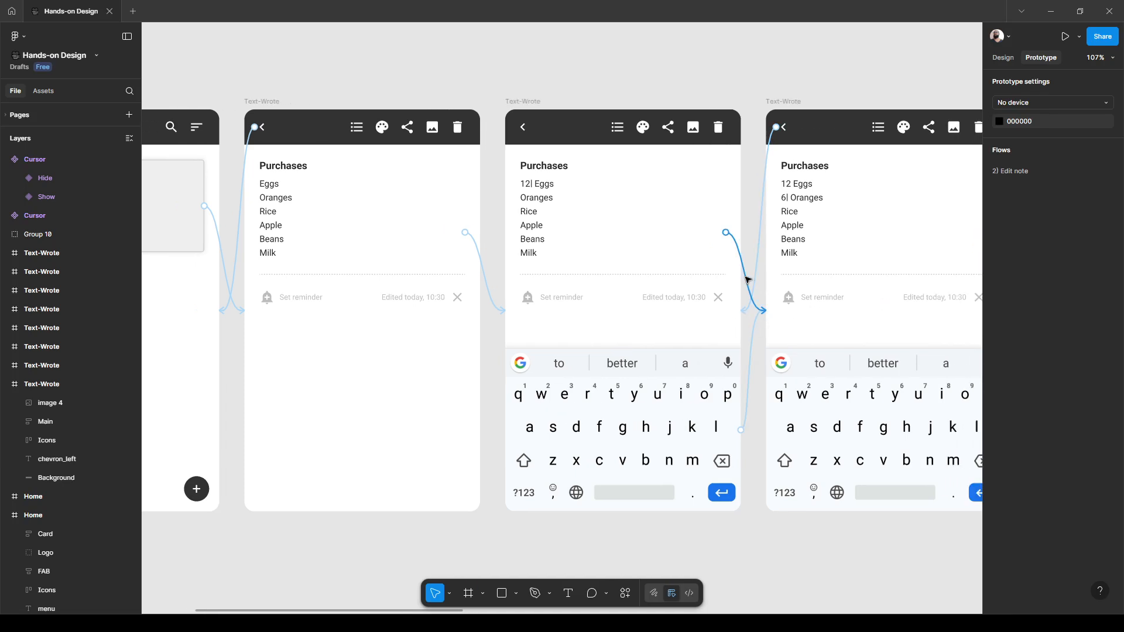
left_click(748, 279)
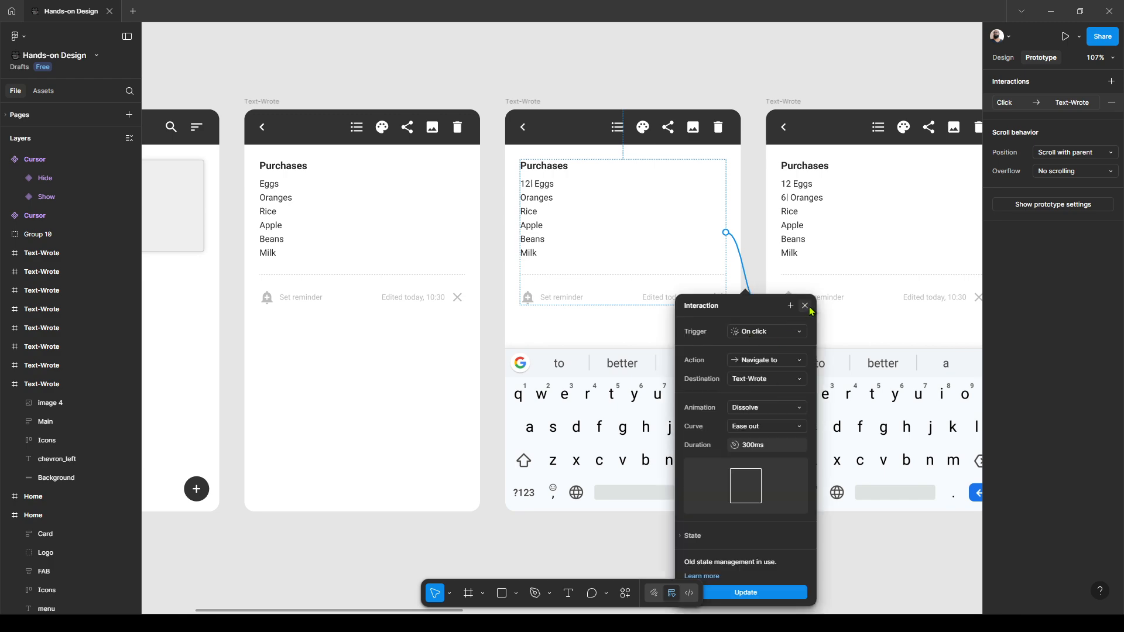
left_click(805, 305)
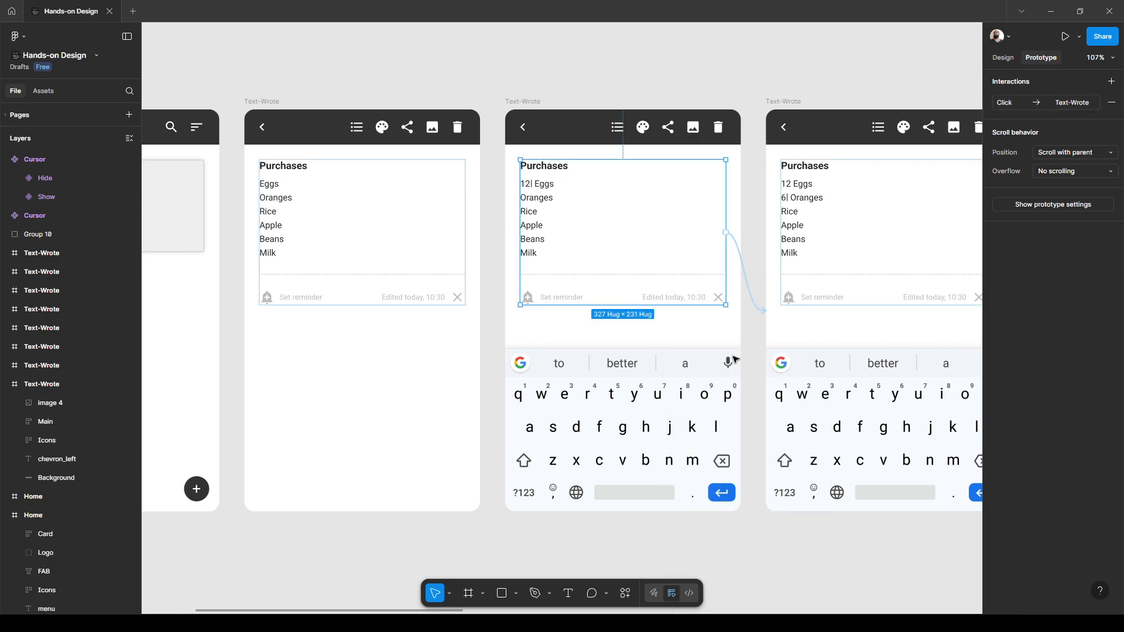
Select both the keyboard and note content connections of the "12| Eggs" screen and review their shared interaction settings
left_click(755, 379)
left_click(752, 372)
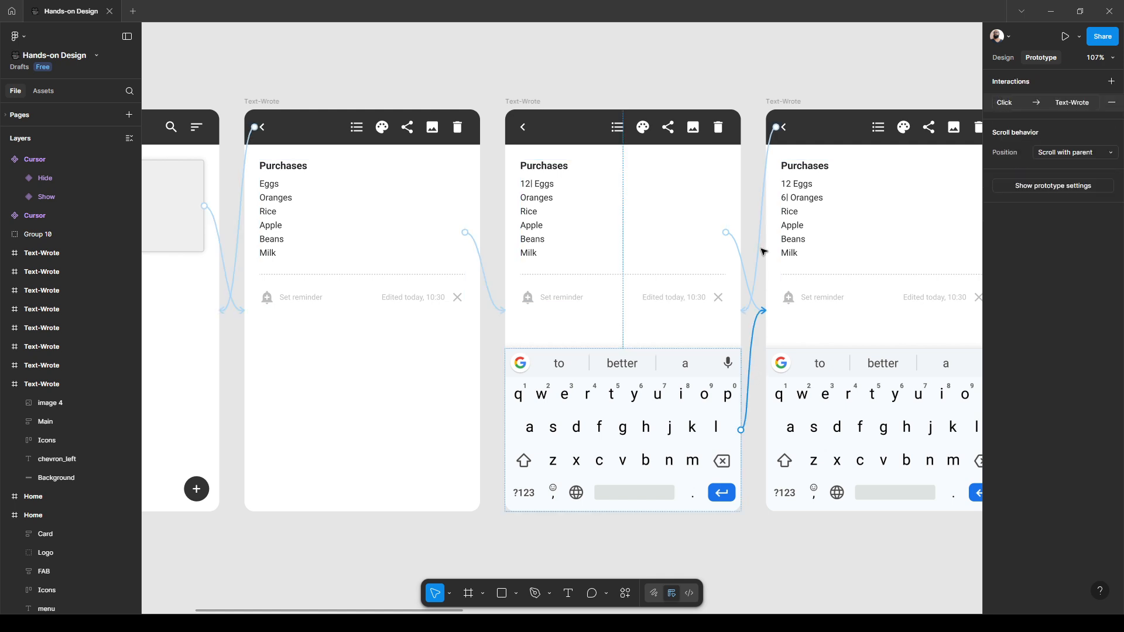
left_click(747, 270)
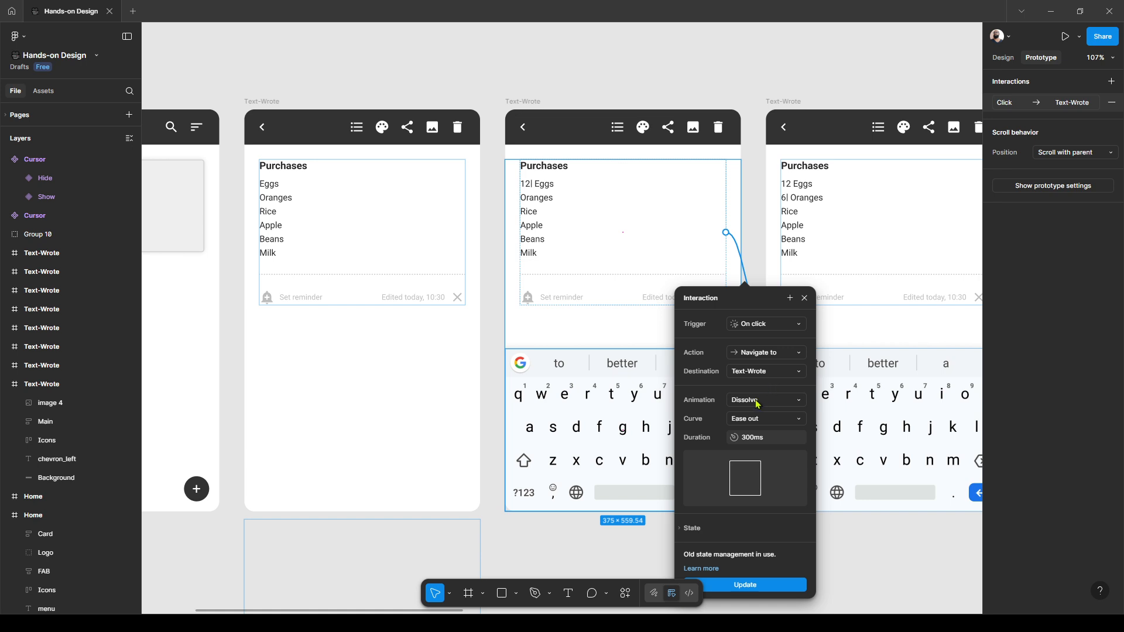
left_click(807, 298)
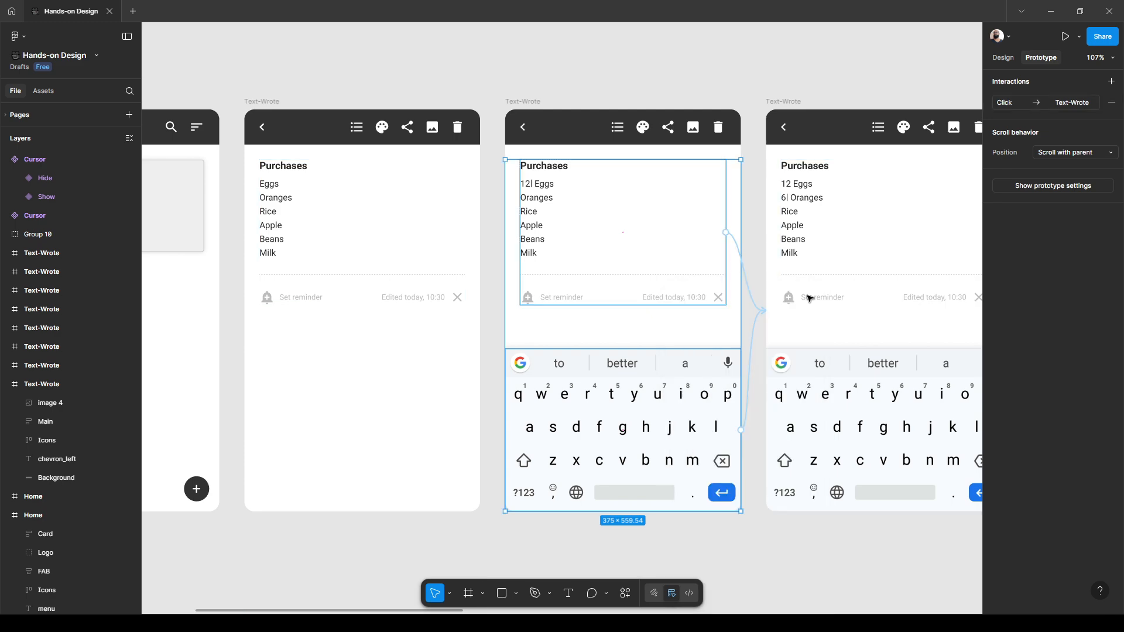
Review the interaction settings of the keyboard and note content connections from the "6| Oranges" screen to the "1 Package of| Rice" screen
scroll(799, 301, "right", 5)
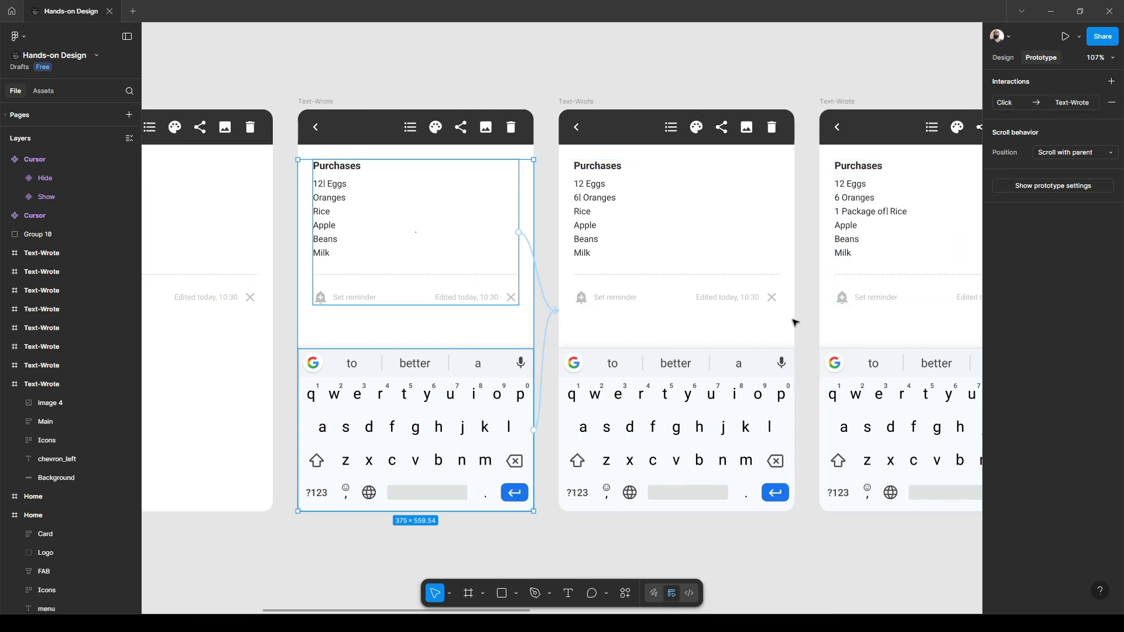
left_click(802, 365)
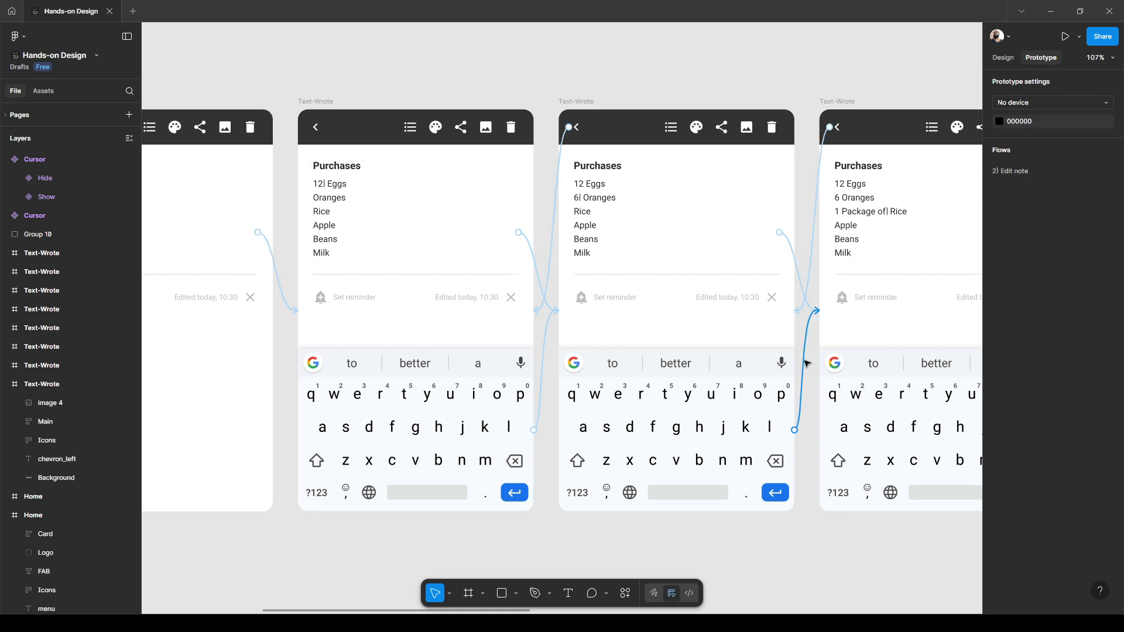
left_click(806, 364)
key("Escape")
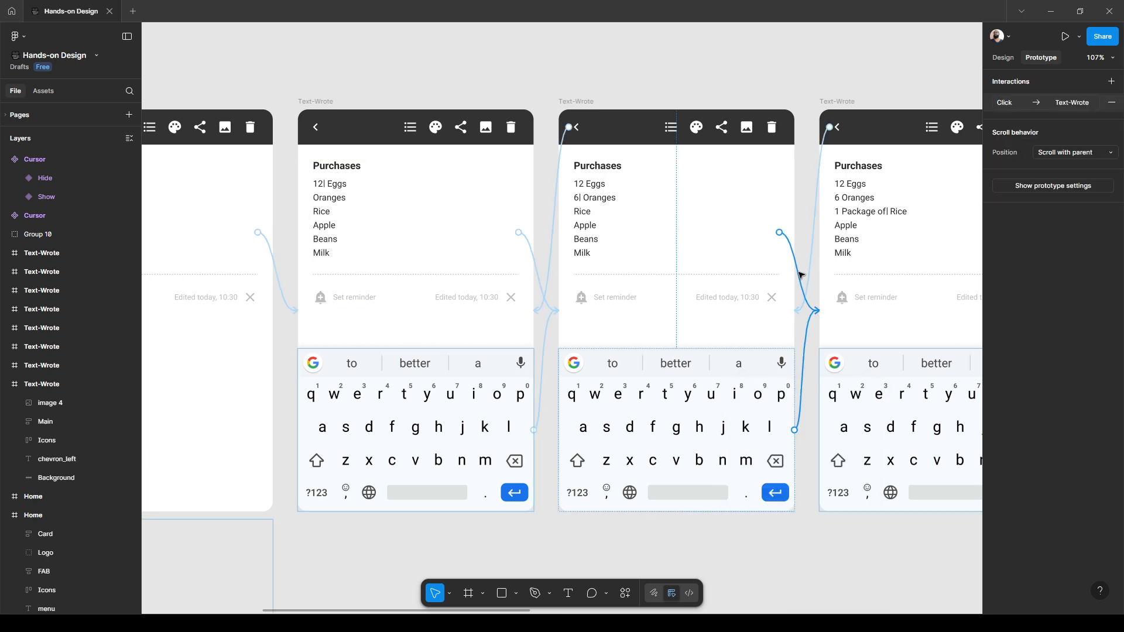
key("Escape")
left_click(800, 275)
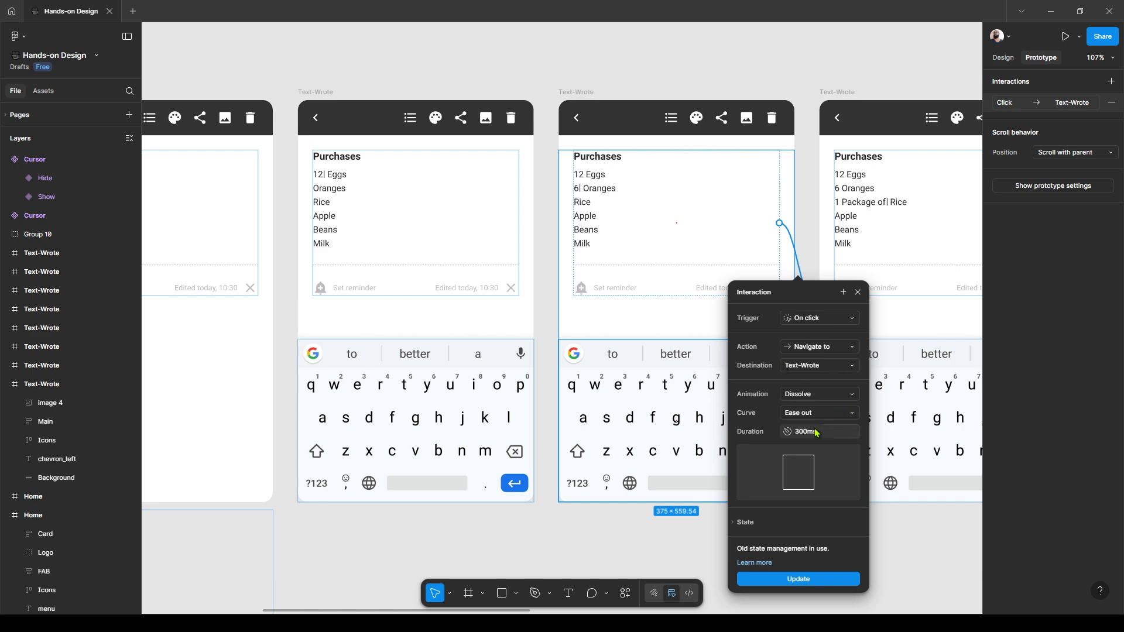
Inspect the interaction from the back arrow of the last Text-Wrote screen to the final Home screen
left_click(776, 89)
scroll(697, 232, "right", 6)
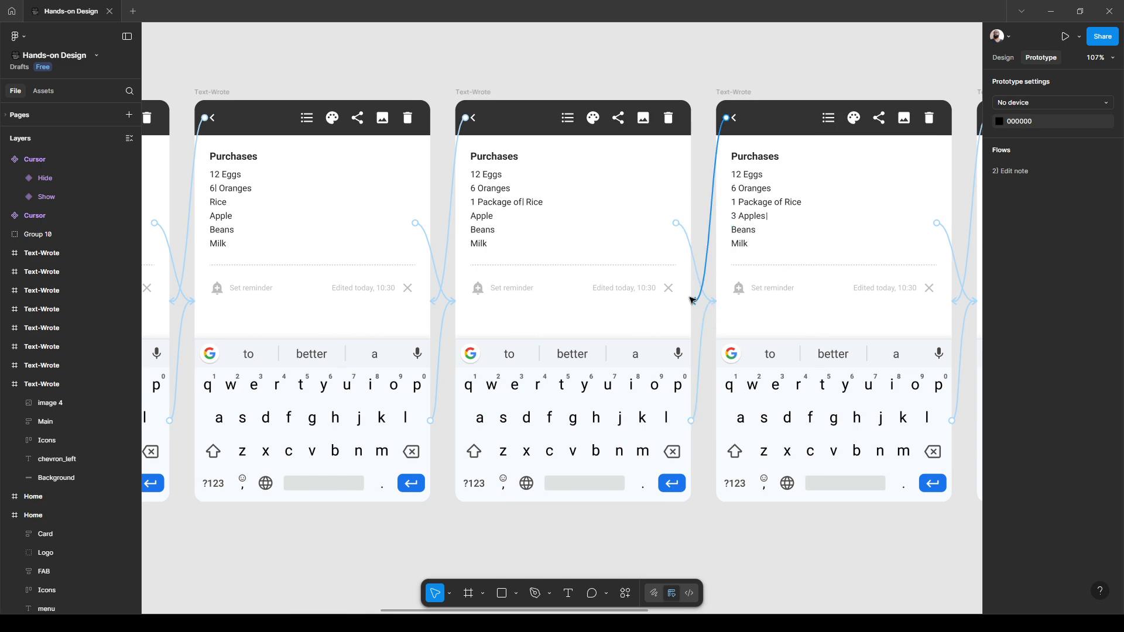
scroll(692, 299, "right", 1)
scroll(692, 300, "right", 12)
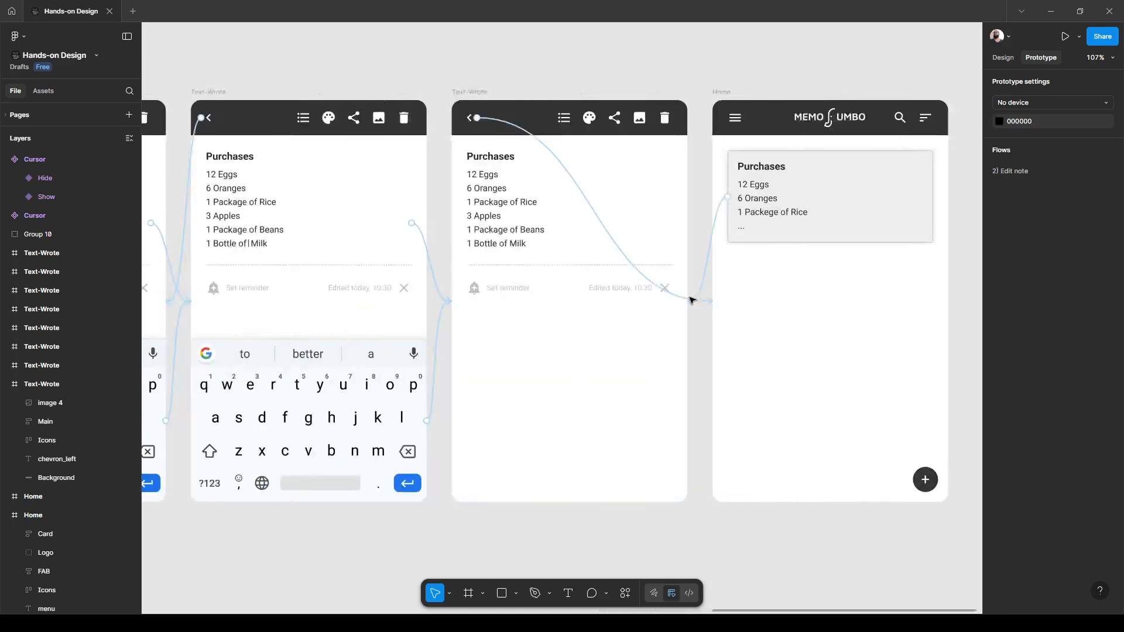
scroll(566, 271, "left", 1)
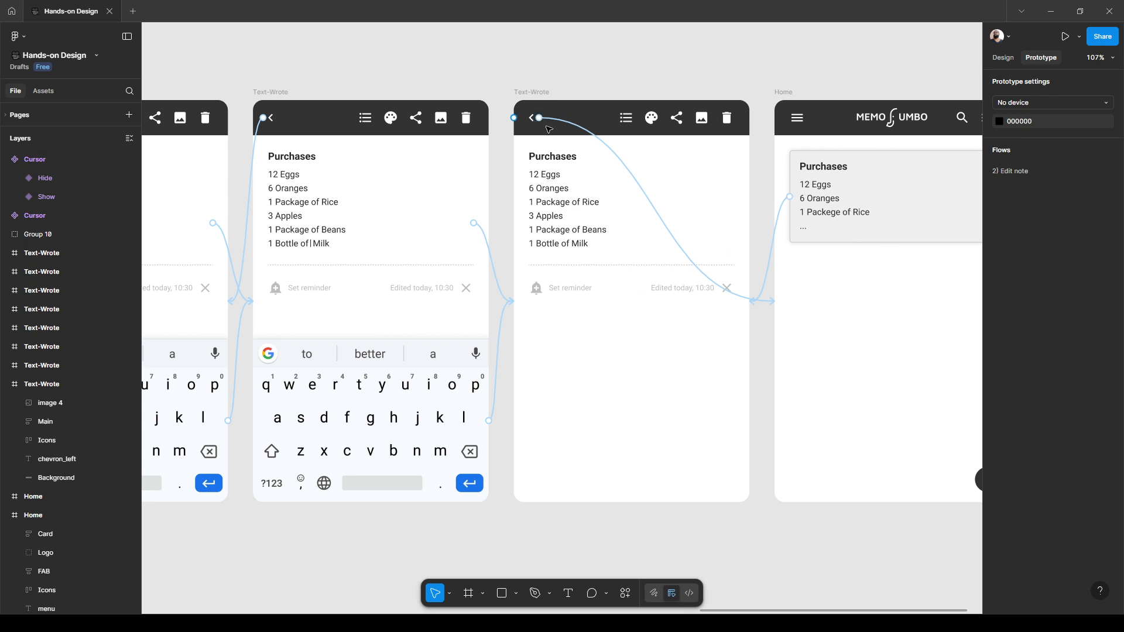
left_click(651, 208)
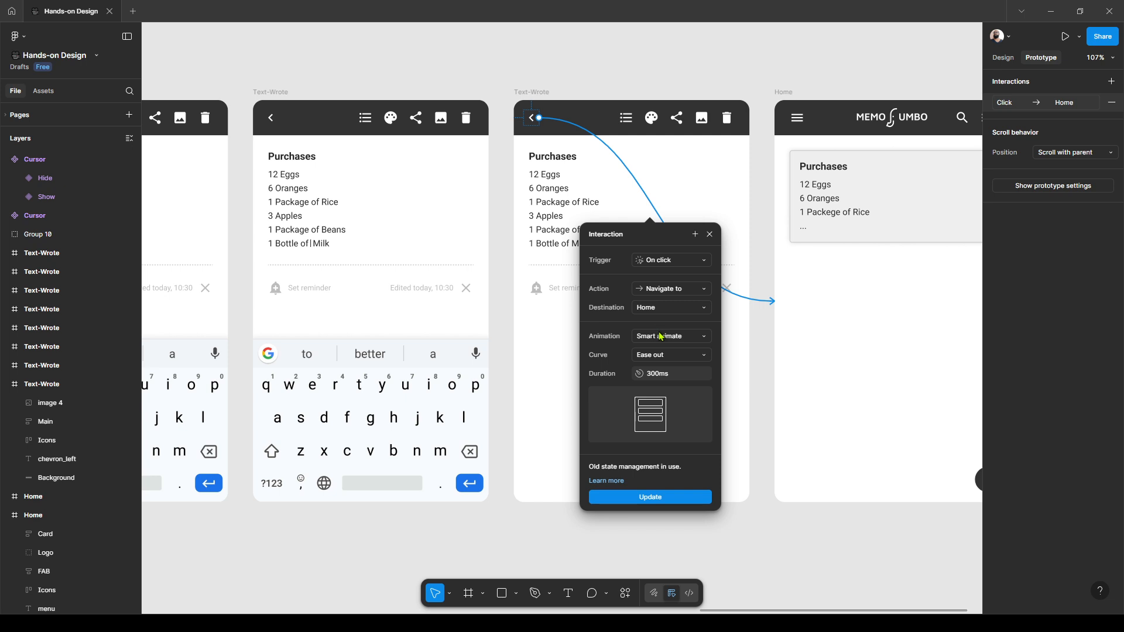
left_click(606, 78)
Preview the "2) Edit note" flow from its starting Home screen, with the interface panels hidden and the preview window shifted aside
scroll(590, 181, "down", 6)
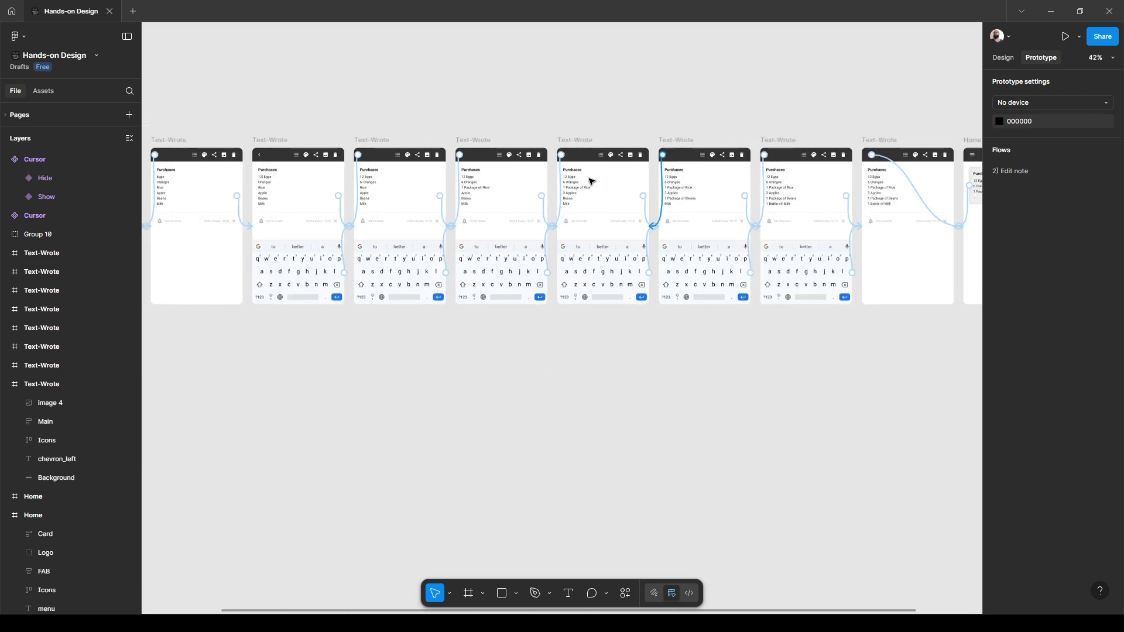
scroll(590, 181, "left", 7)
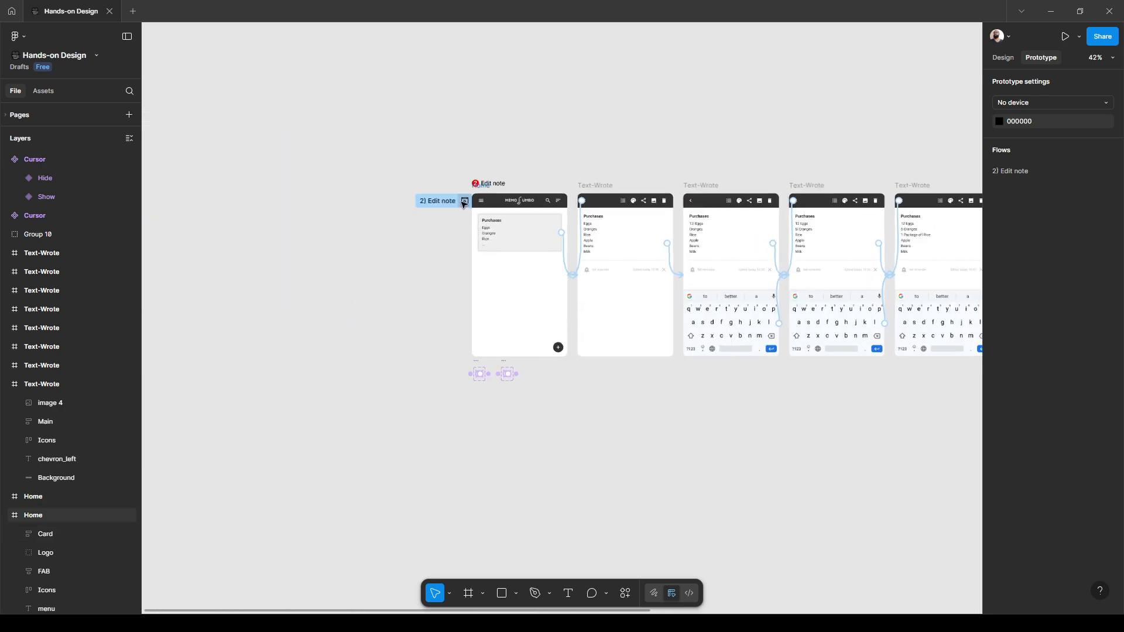
scroll(463, 201, "up", 3)
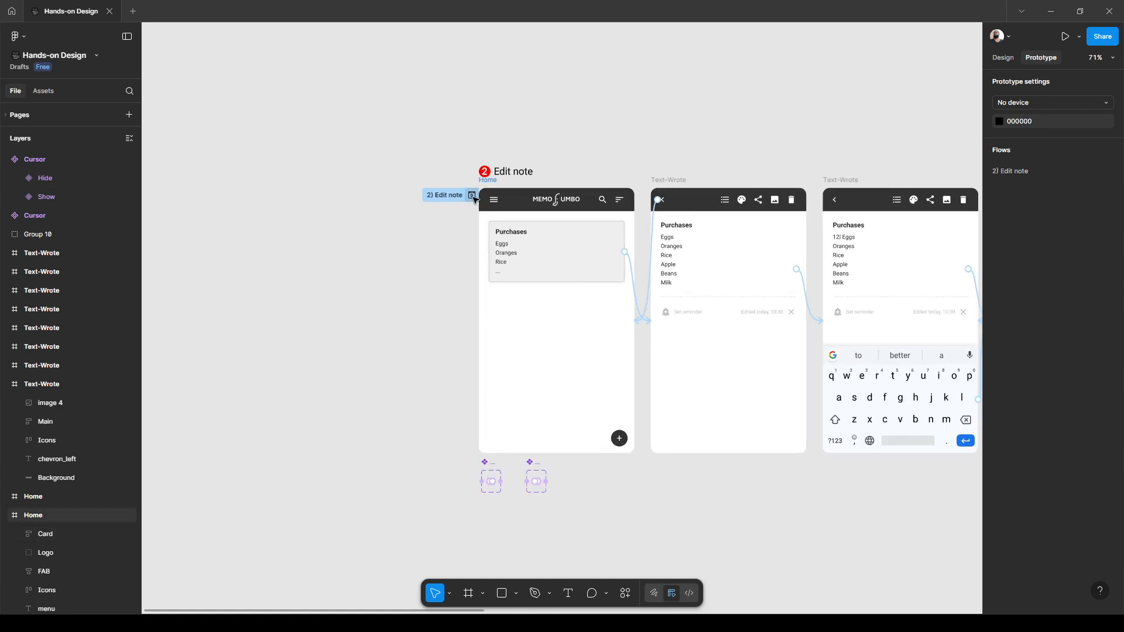
left_click(472, 196)
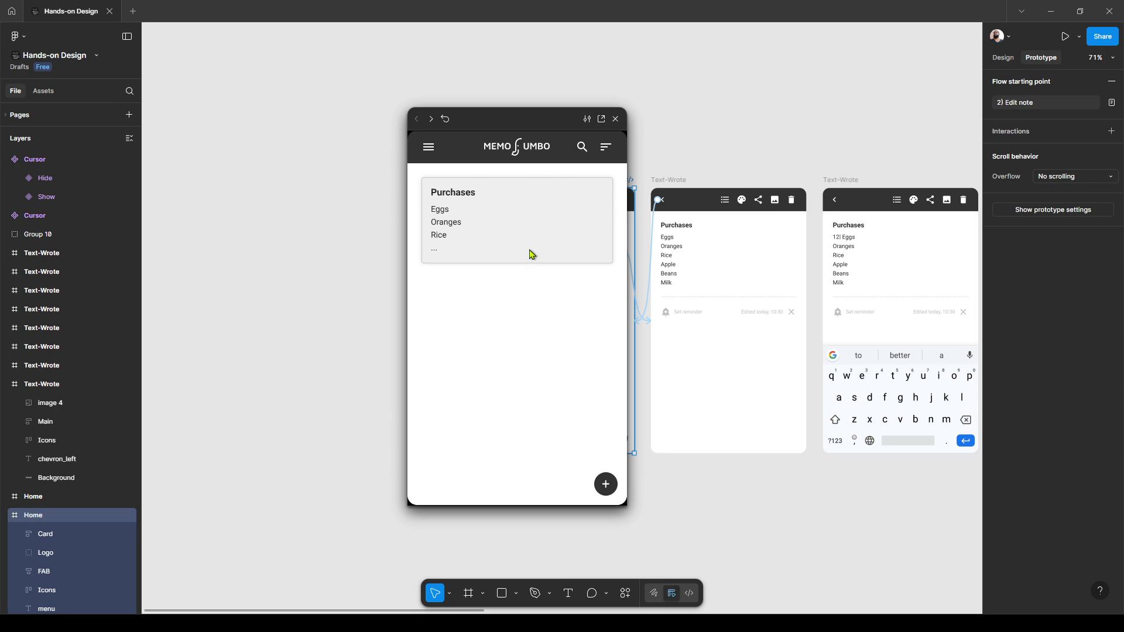
key("ctrl+backslash")
left_click_drag(532, 120, 621, 130)
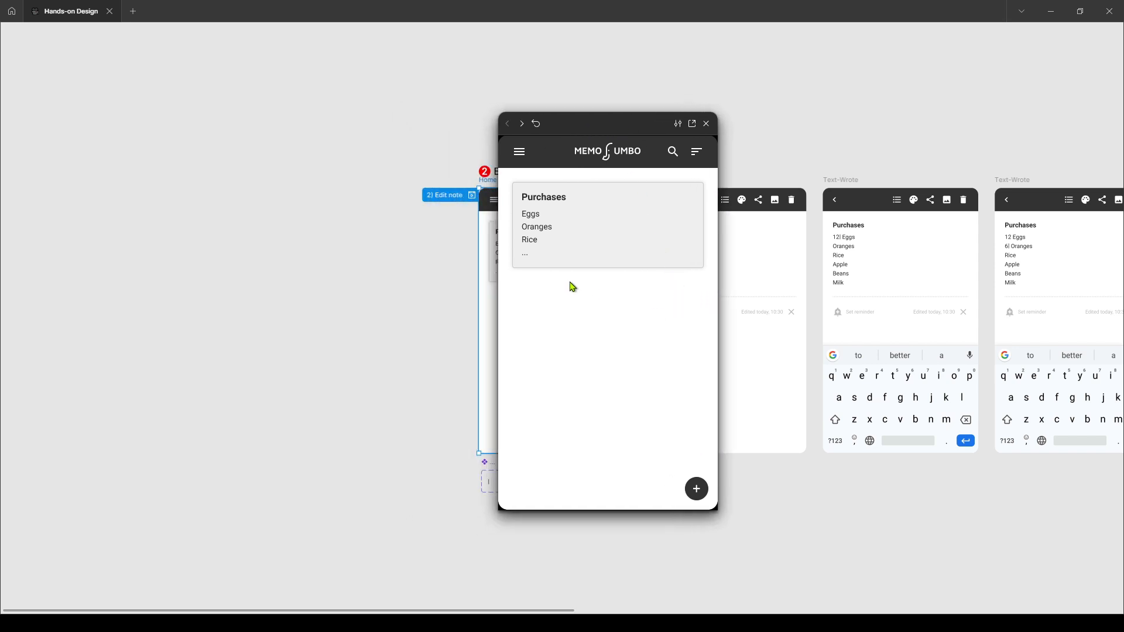
Play the prototype from the Purchases card through the list edits, and return from the finished note to Home
left_click(566, 230)
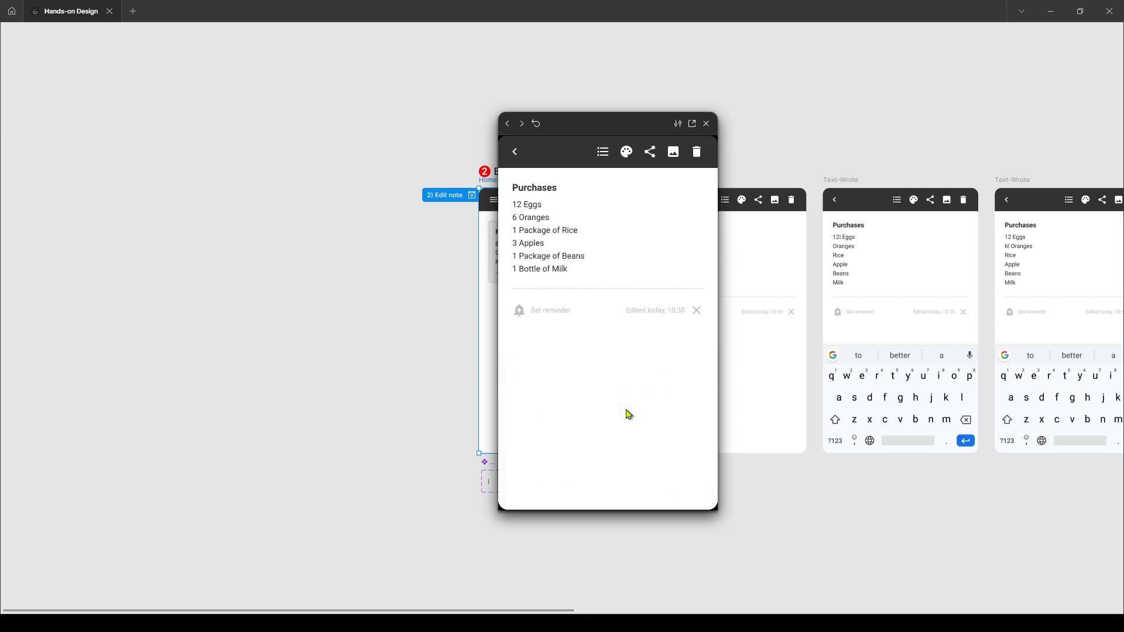
left_click(515, 153)
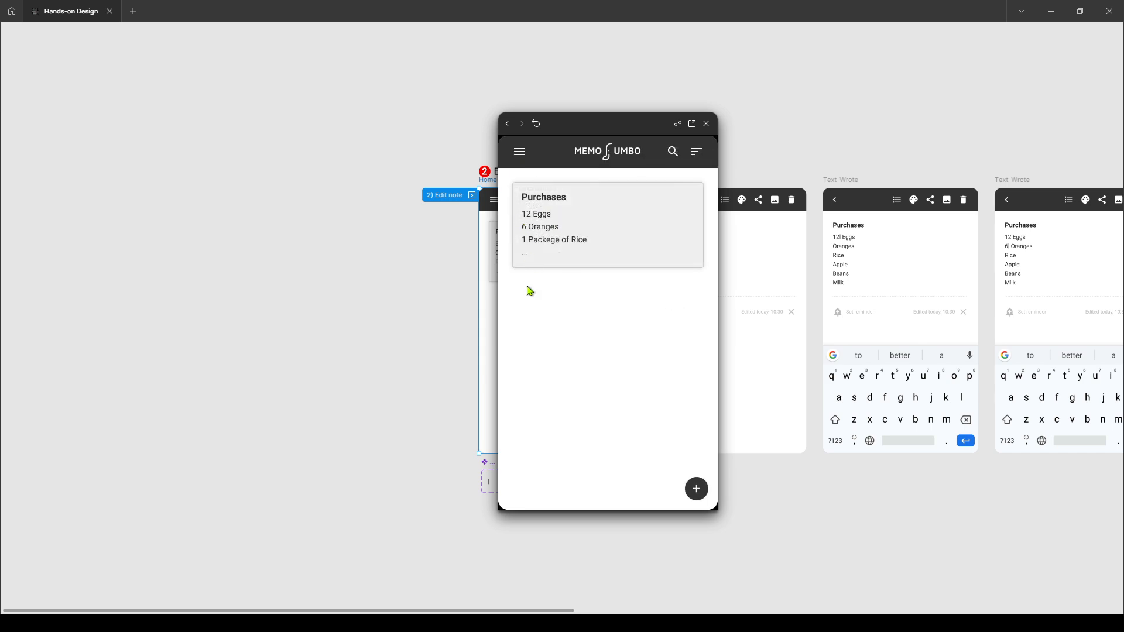